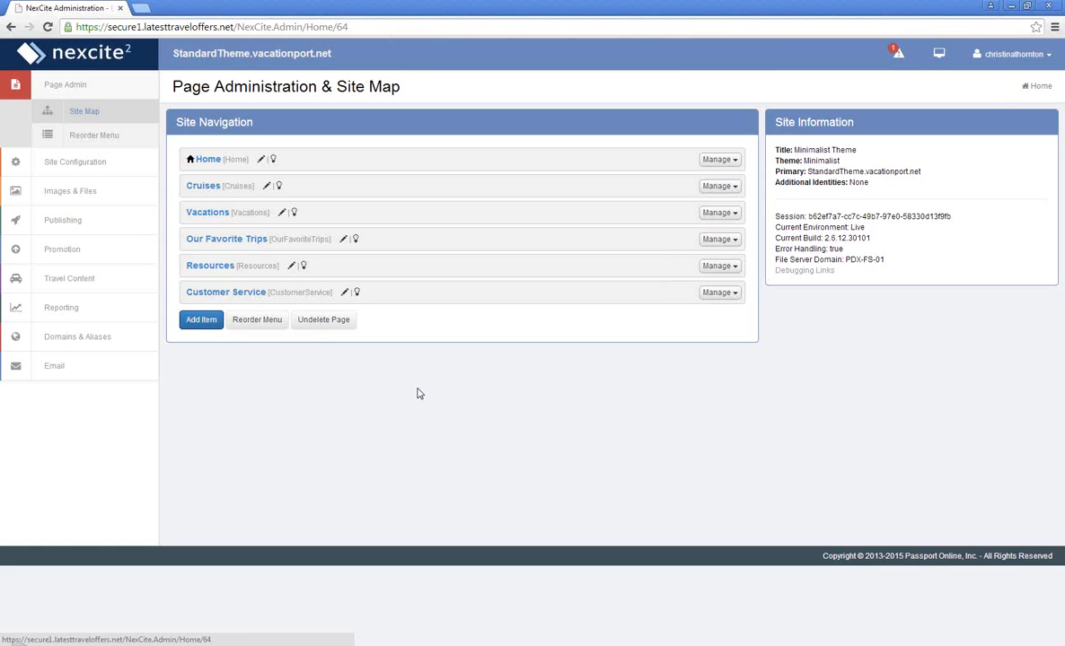
# - Open the Images & Files section and check the site alert notifications
pyautogui.click(64, 191)
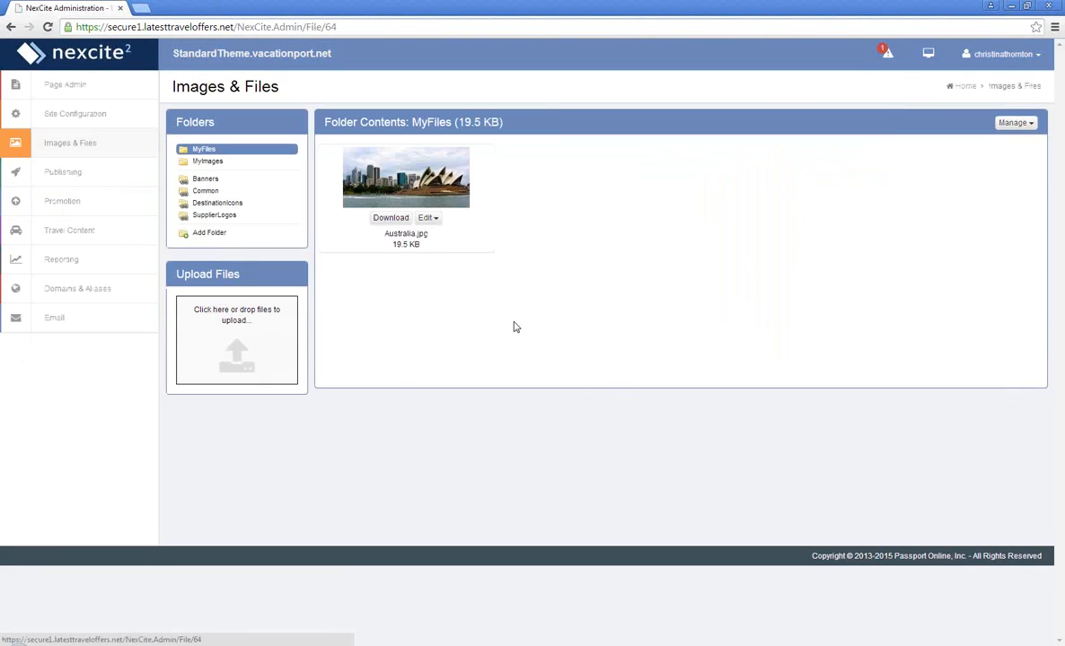
pyautogui.click(885, 50)
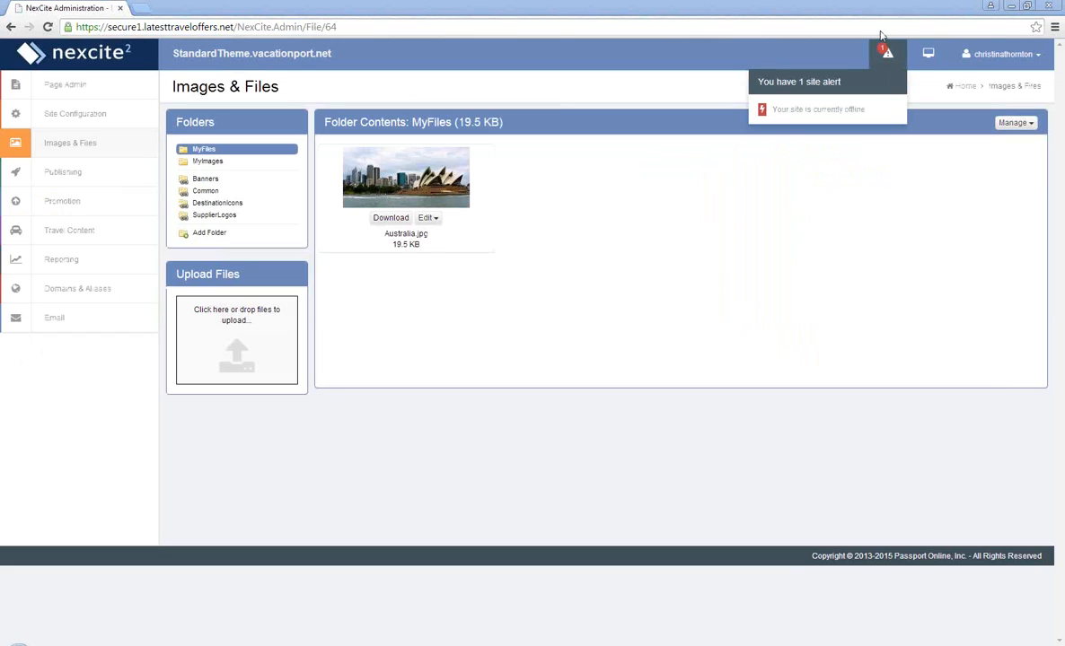
pyautogui.click(776, 238)
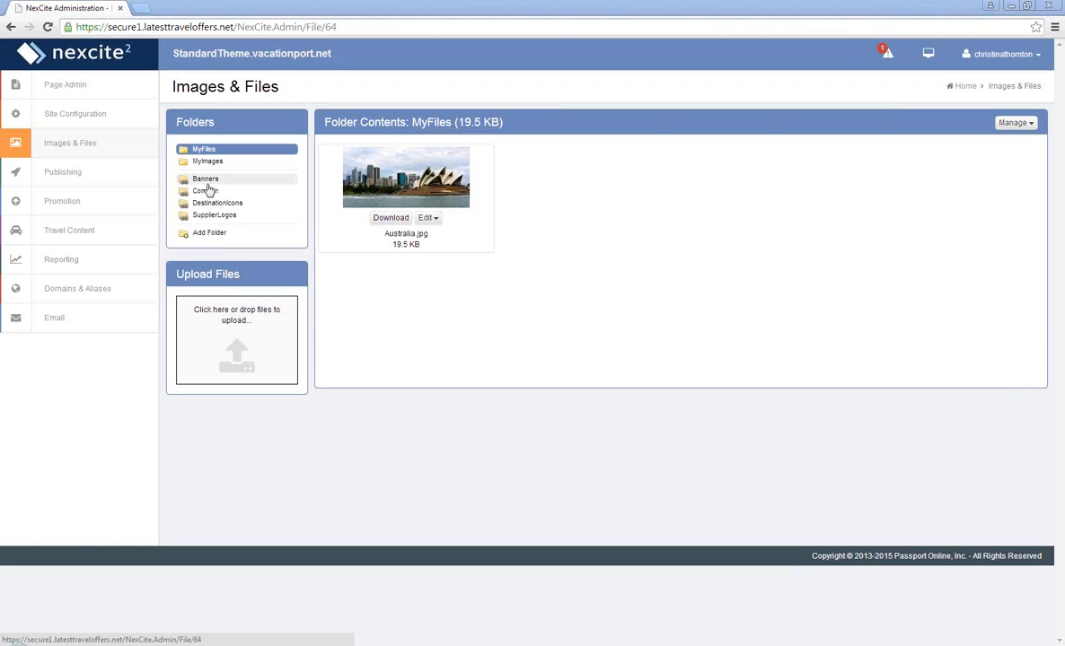
# - Browse the contents of the Banners, Common, MyFiles and MyImages folders
pyautogui.click(215, 180)
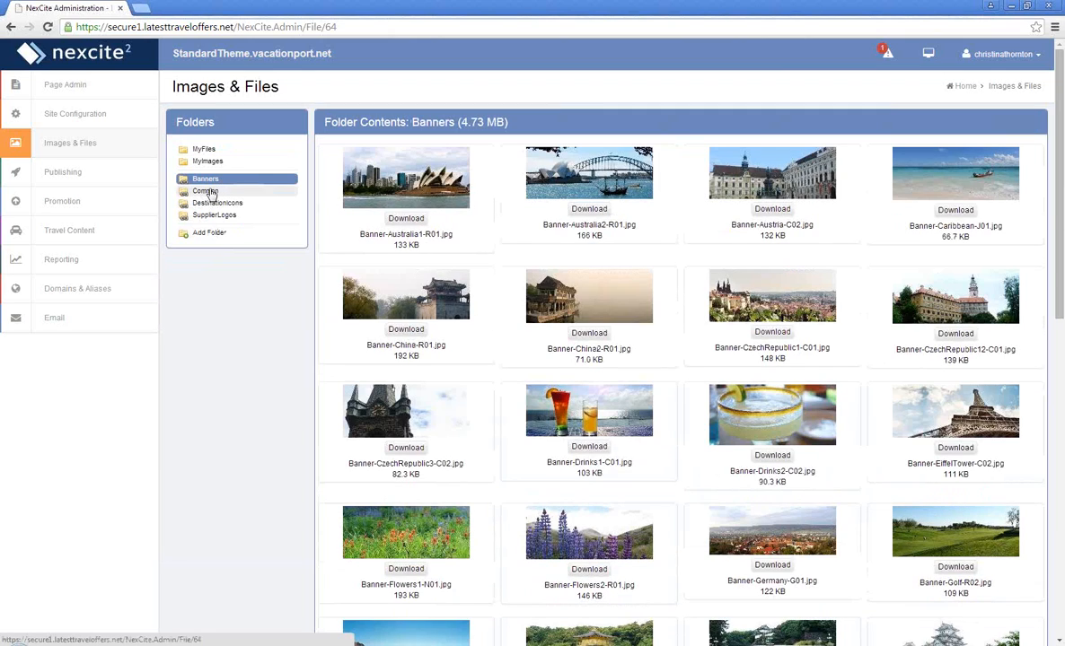
pyautogui.click(211, 191)
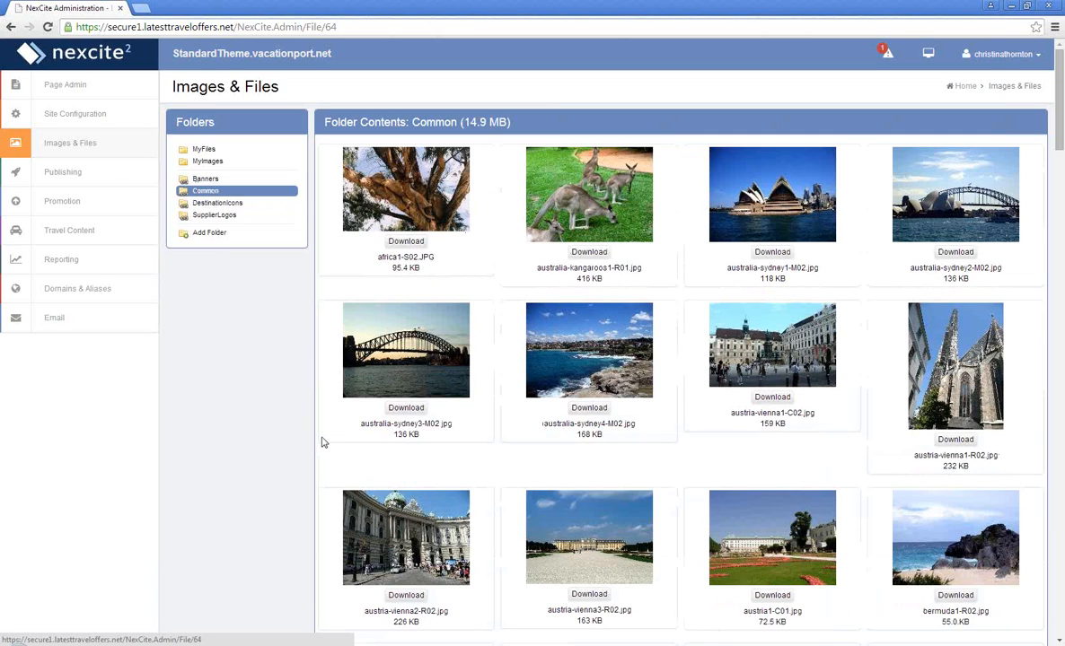
pyautogui.scroll(-4, 324, 442)
pyautogui.scroll(4, 323, 442)
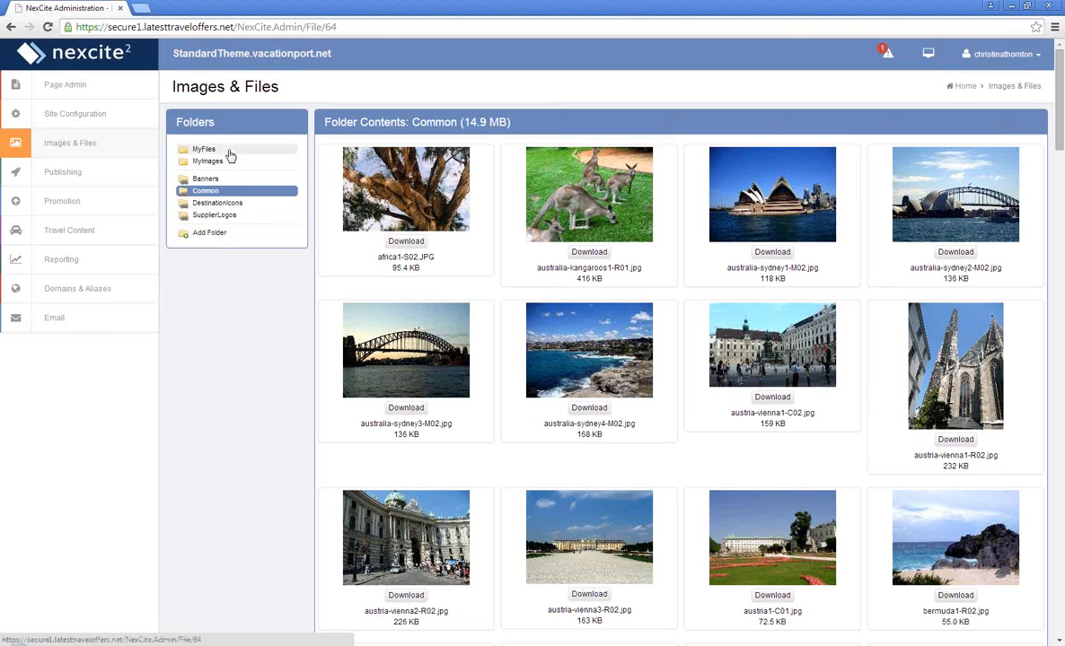
pyautogui.click(206, 150)
pyautogui.click(208, 162)
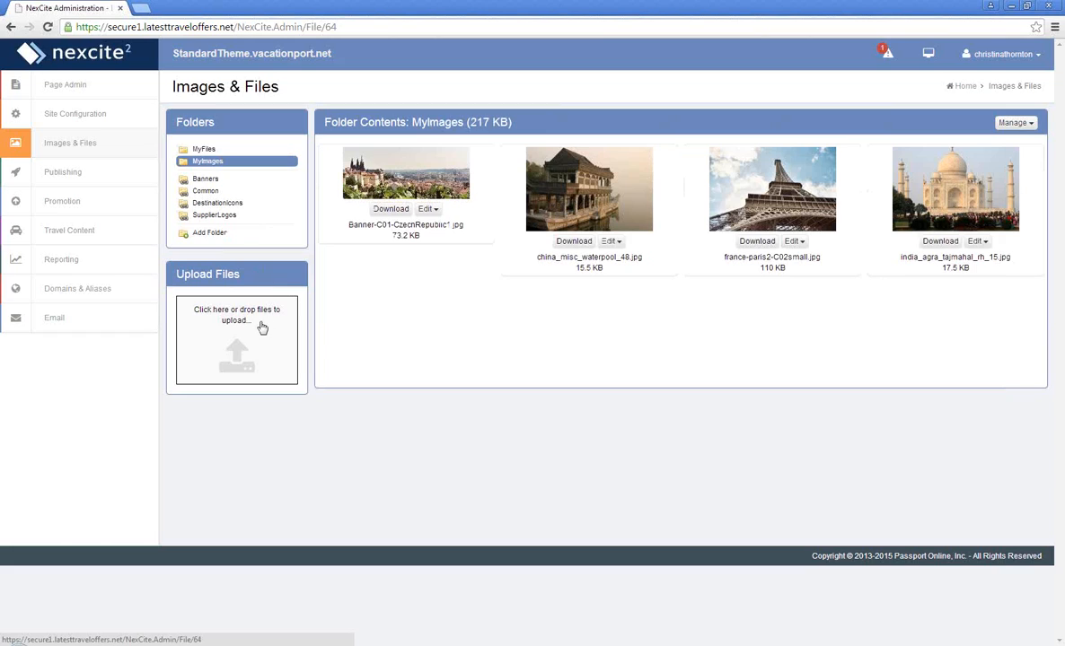
# - Add a new folder named OurFavoriteTrips
pyautogui.click(207, 234)
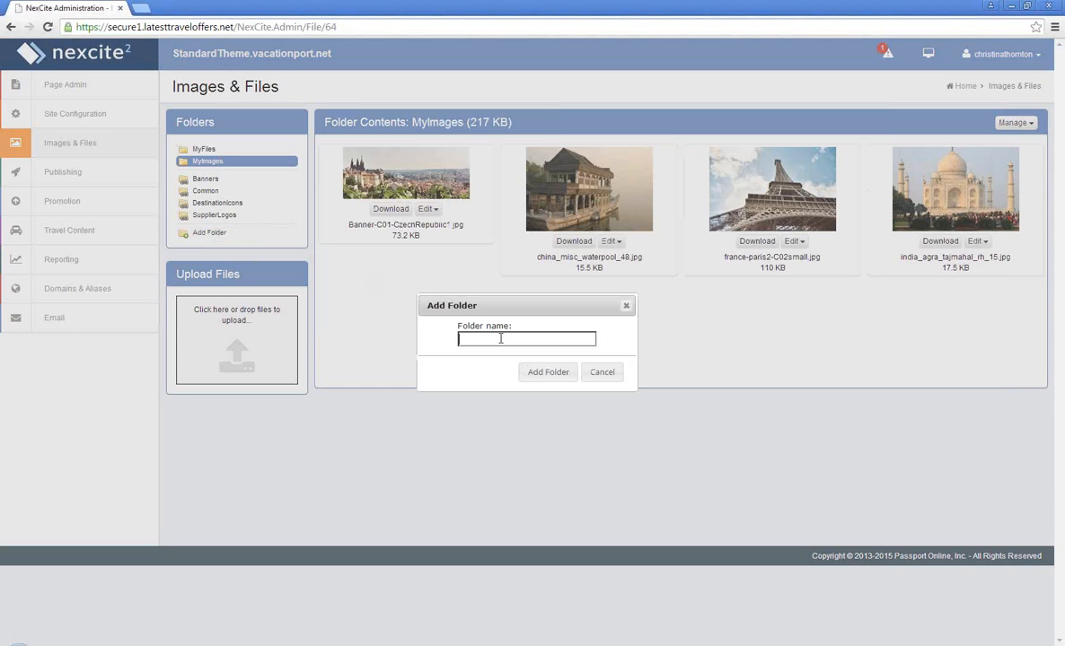
pyautogui.write('OurFavoriteTrips')
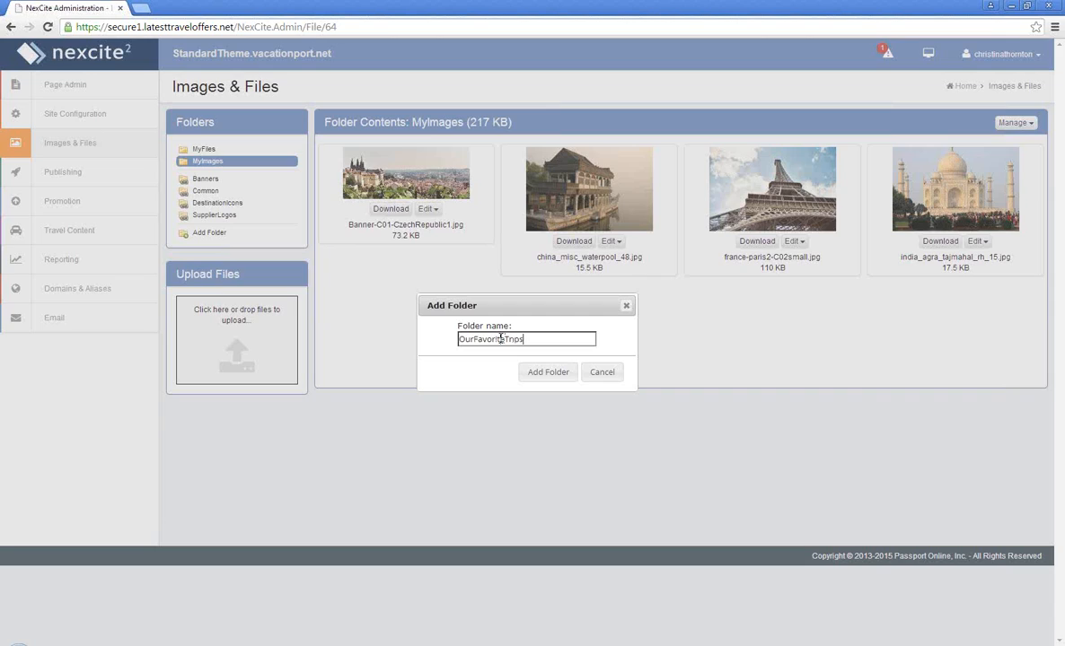
pyautogui.click(563, 379)
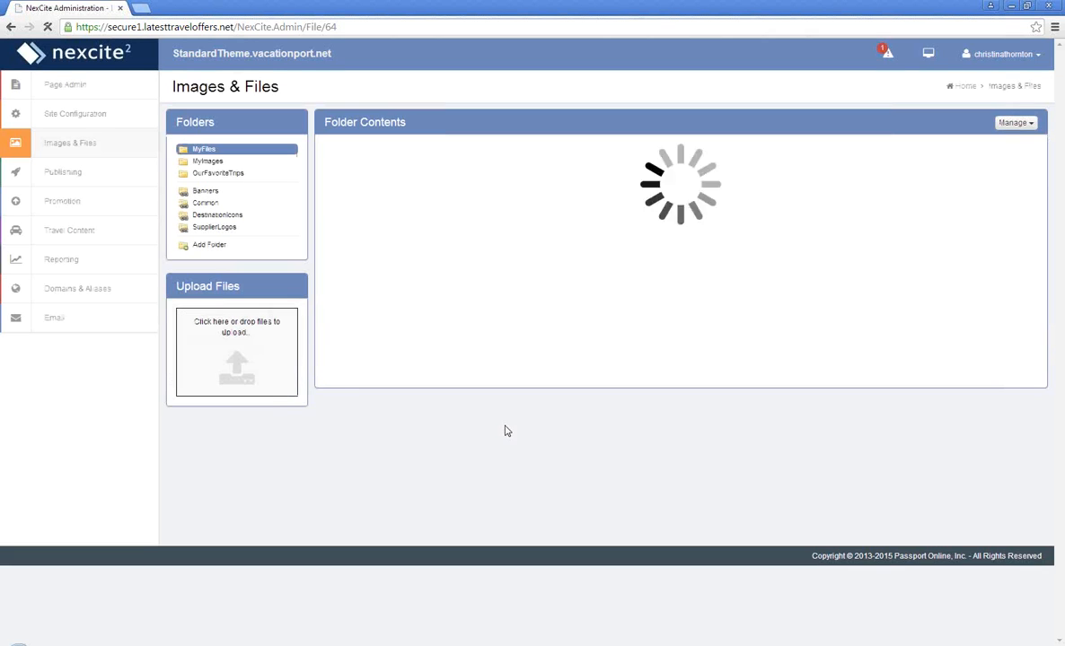
# - Upload all four banner images (China, Flowers2, Lighthouse, OceanResort) from the desktop's Example Images folder into the OurFavoriteTrips folder
pyautogui.click(220, 176)
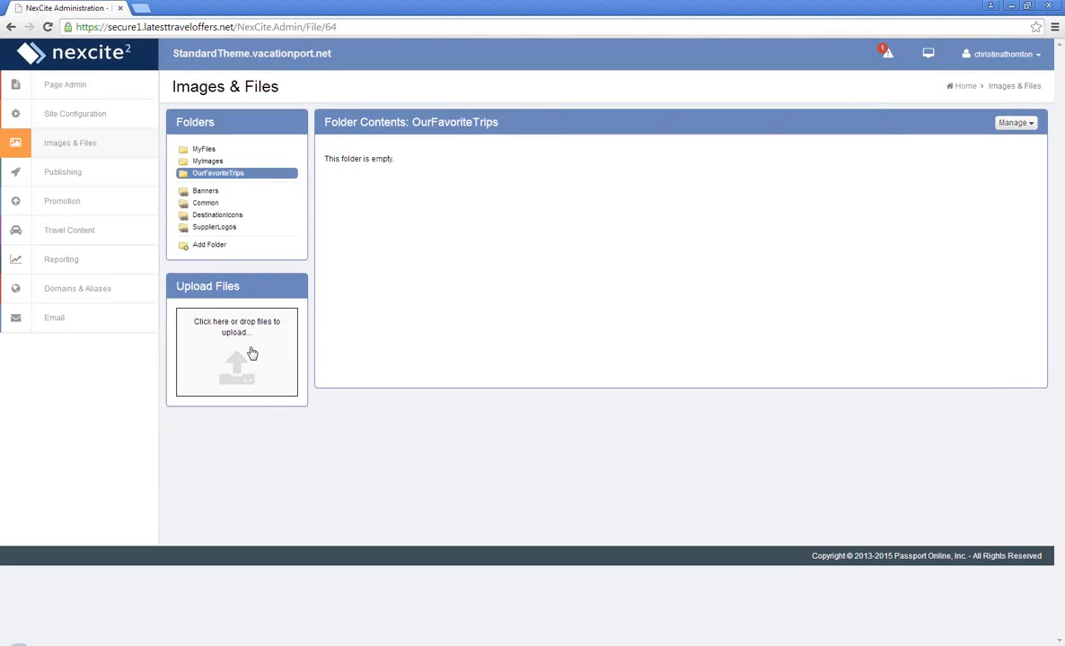
pyautogui.click(252, 353)
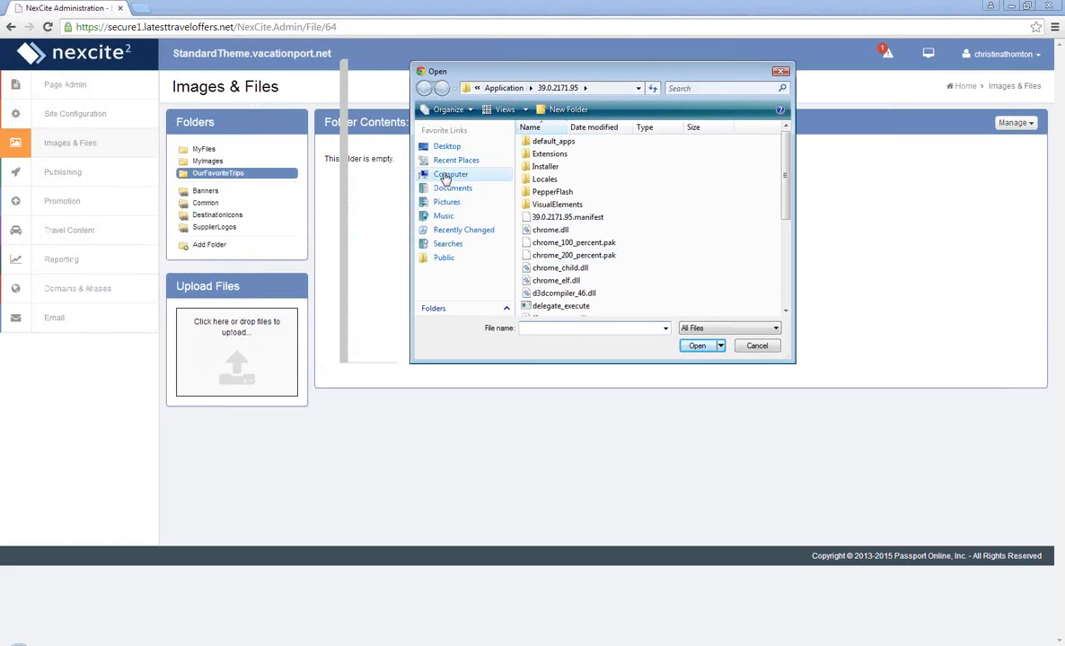
pyautogui.click(462, 149)
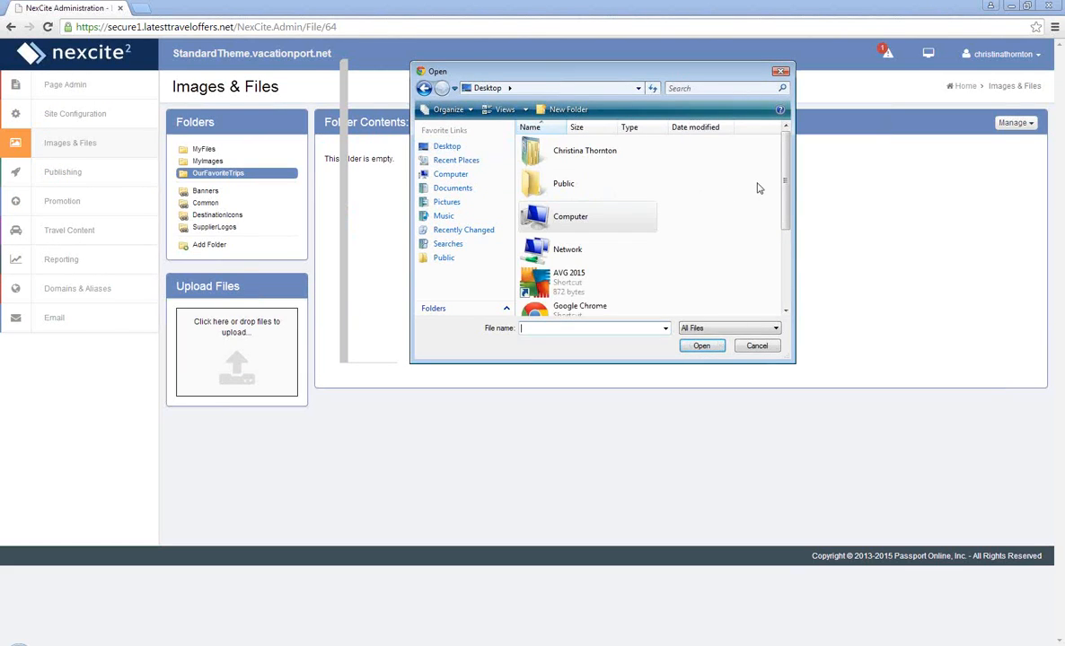
pyautogui.scroll(-3, 732, 170)
pyautogui.doubleClick(593, 235)
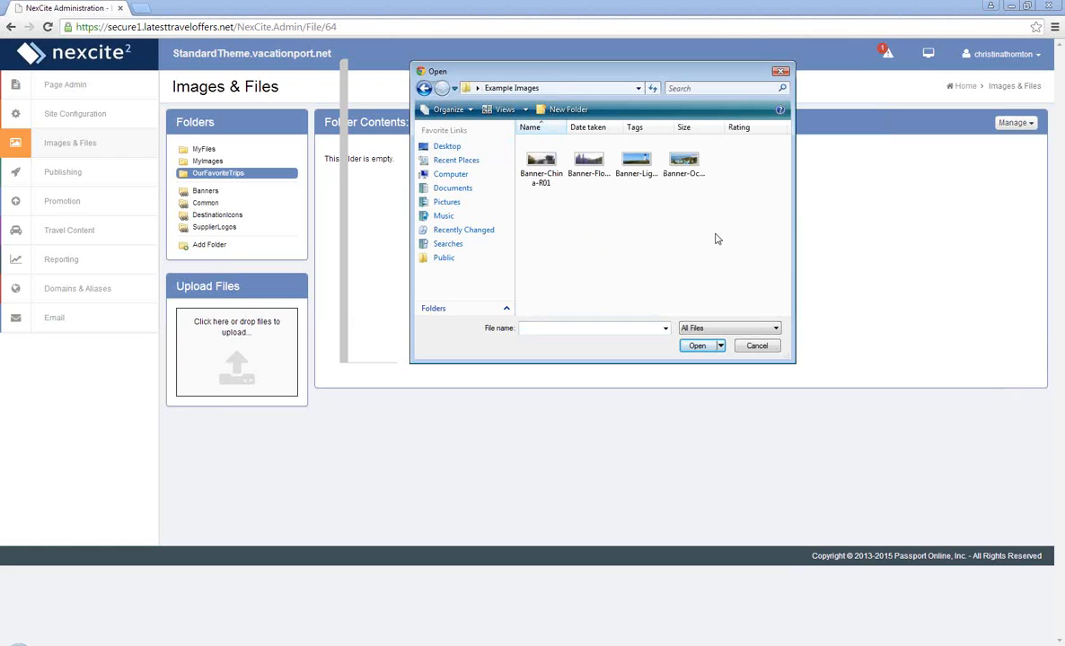
pyautogui.moveTo(666, 229); pyautogui.dragTo(585, 160)
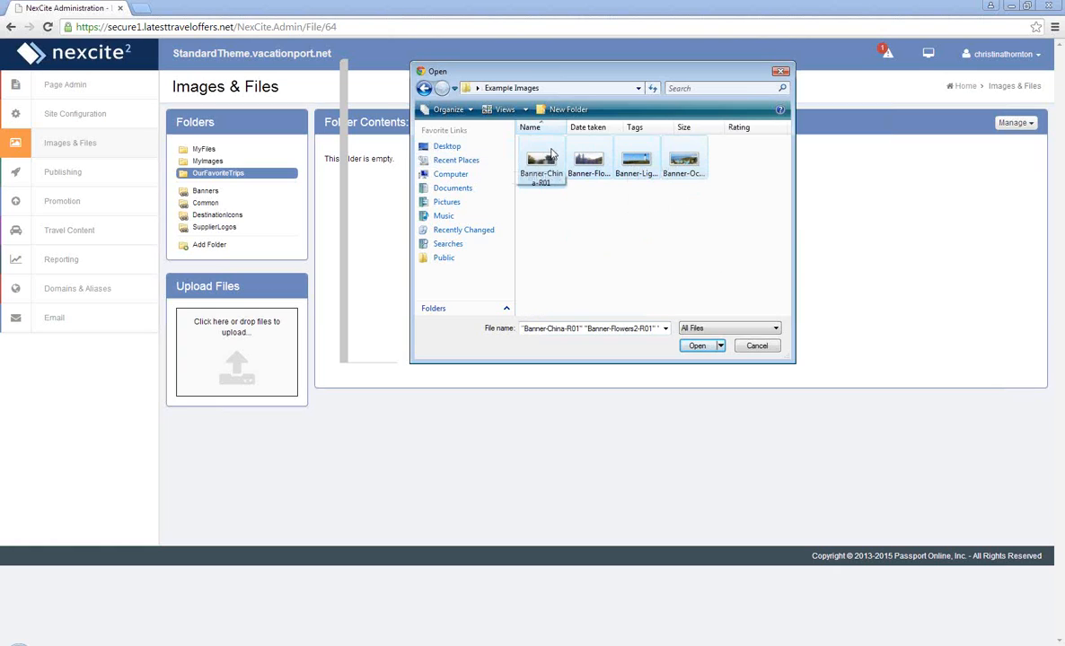
pyautogui.moveTo(541, 166); pyautogui.dragTo(610, 266)
pyautogui.click(699, 346)
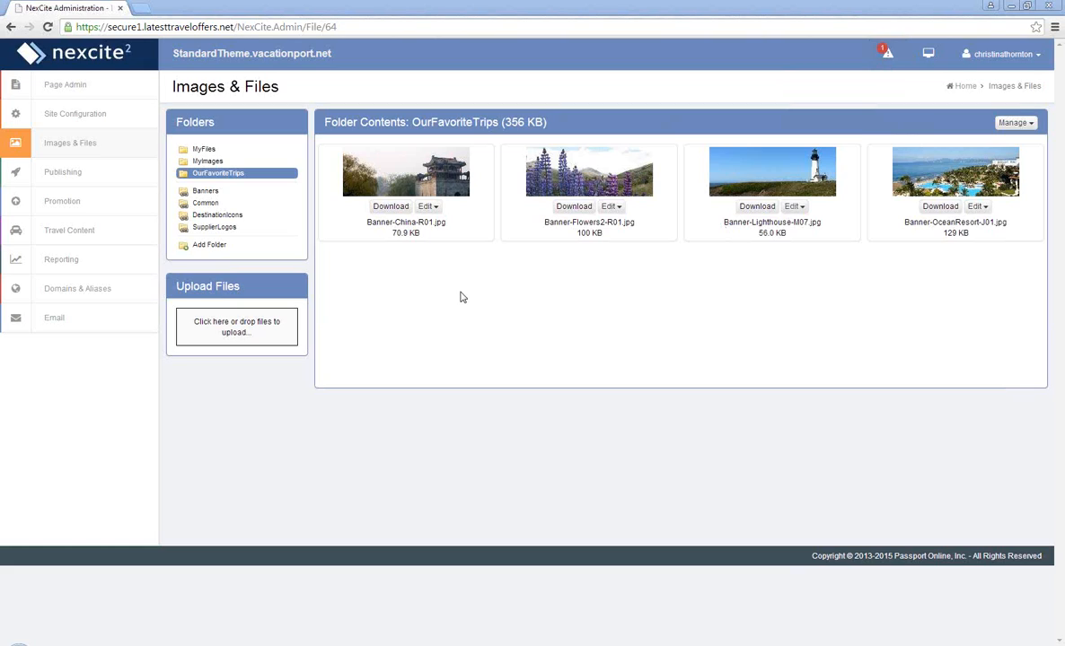
# - Rename the Banner-China-R01.jpg file to China
pyautogui.click(421, 210)
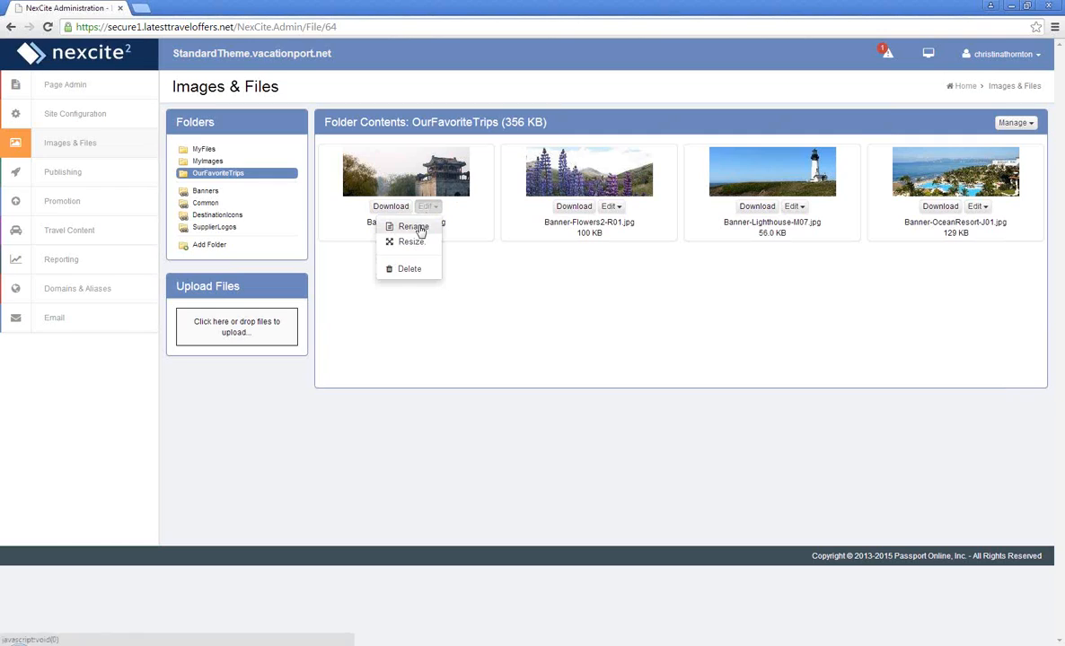
pyautogui.click(414, 227)
pyautogui.click(466, 315)
pyautogui.moveTo(466, 315); pyautogui.dragTo(379, 335)
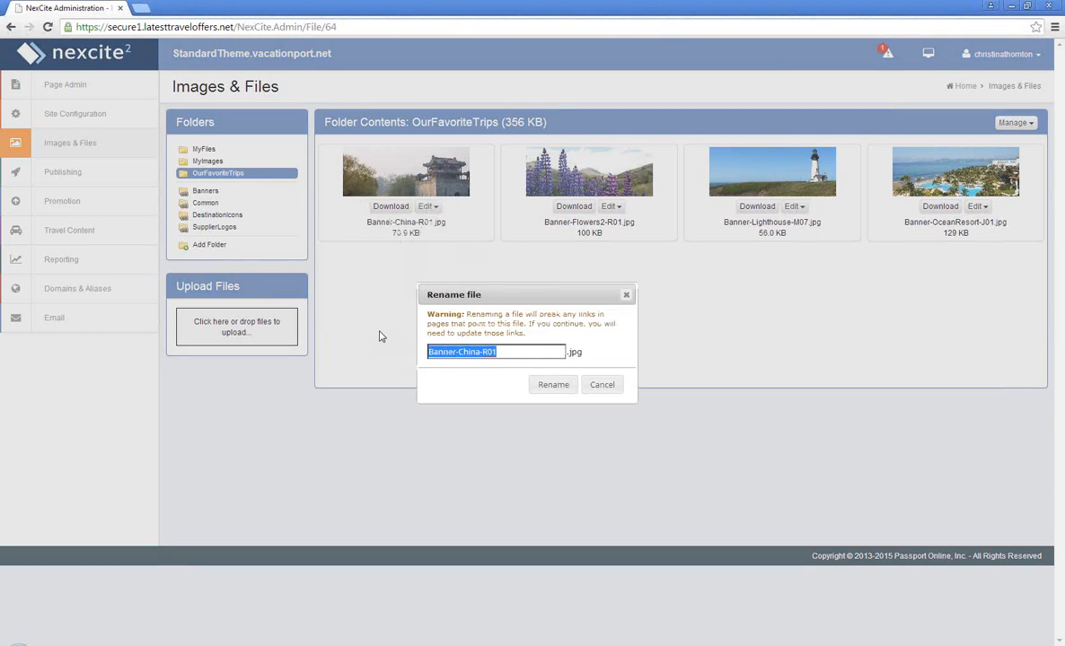
pyautogui.write('China')
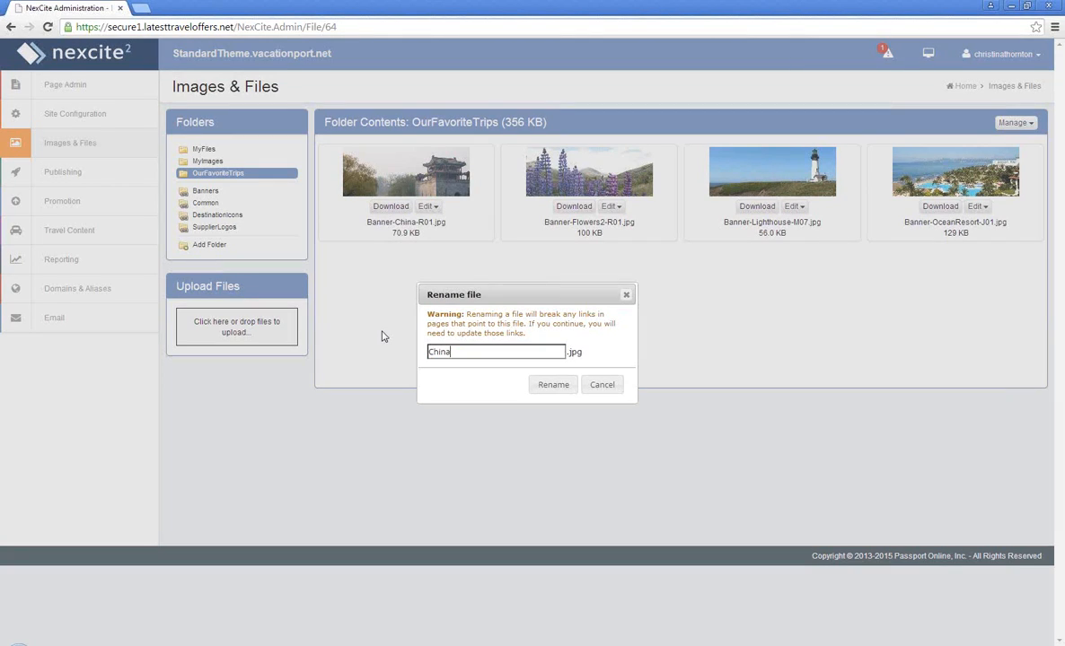
pyautogui.click(539, 385)
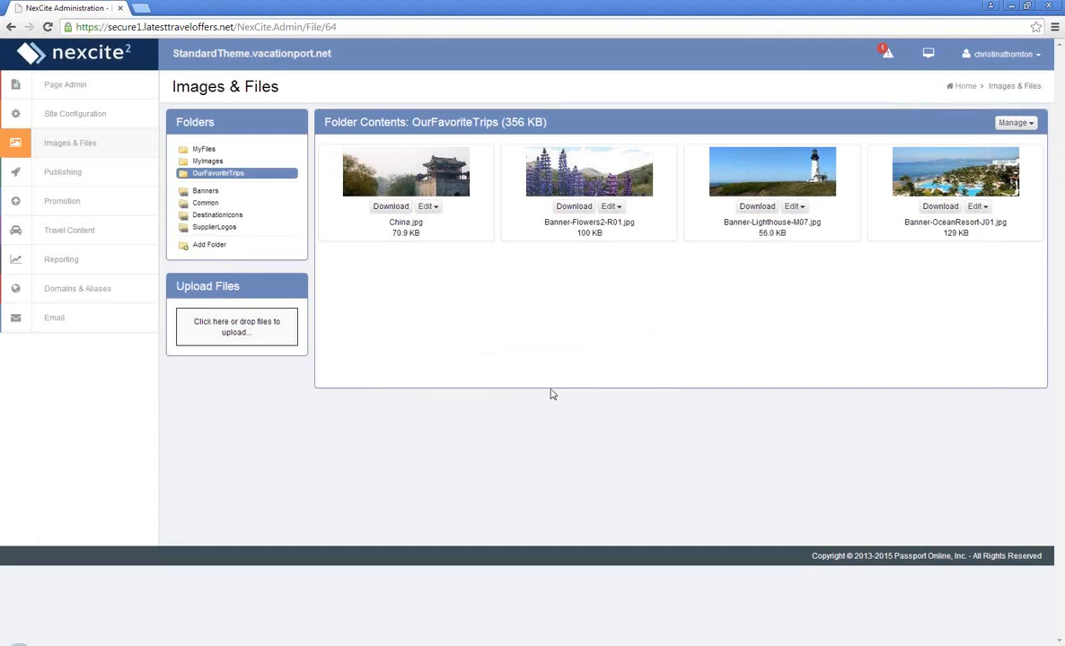
pyautogui.click(427, 208)
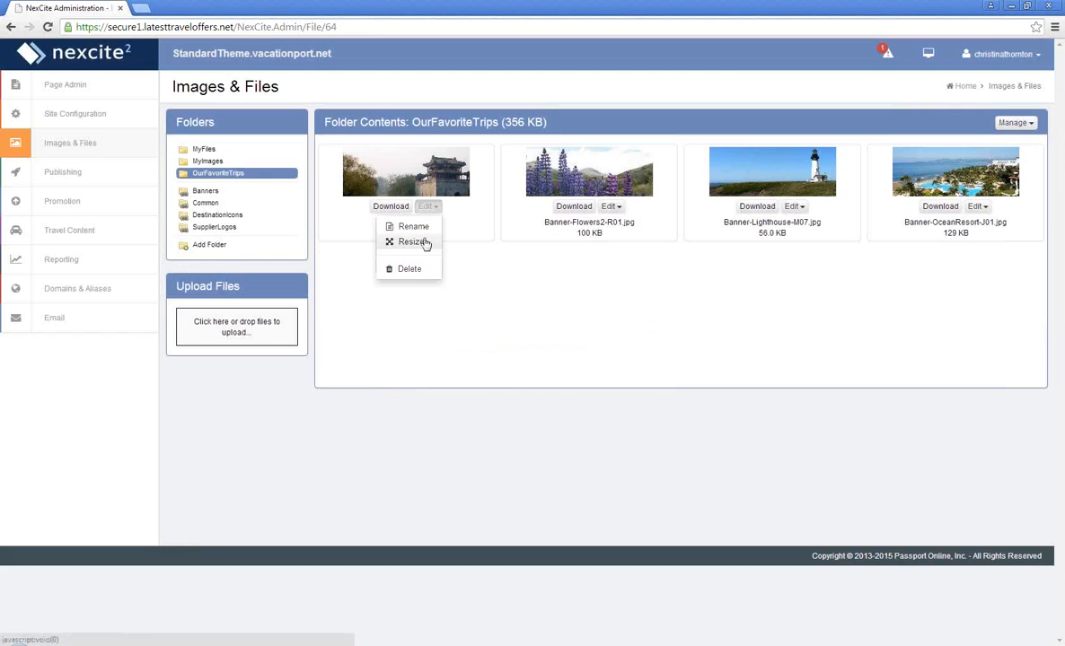
pyautogui.click(427, 243)
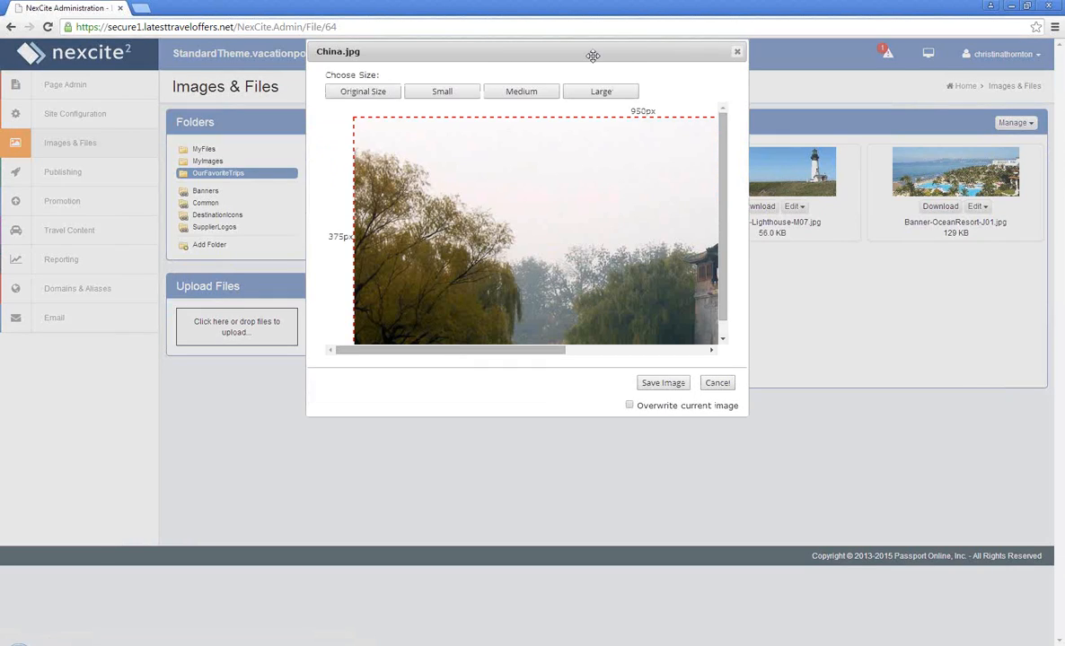
pyautogui.moveTo(592, 52); pyautogui.dragTo(490, 154)
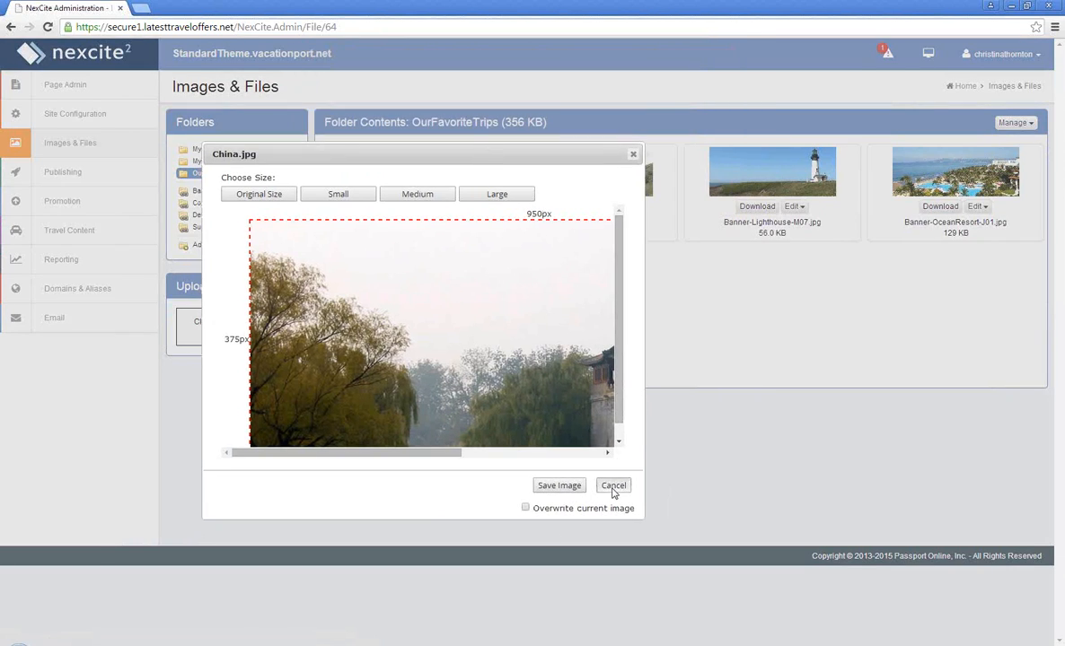
pyautogui.click(613, 486)
# - Open China.jpg for resizing and try the Large, Medium and Small preset sizes
pyautogui.click(431, 209)
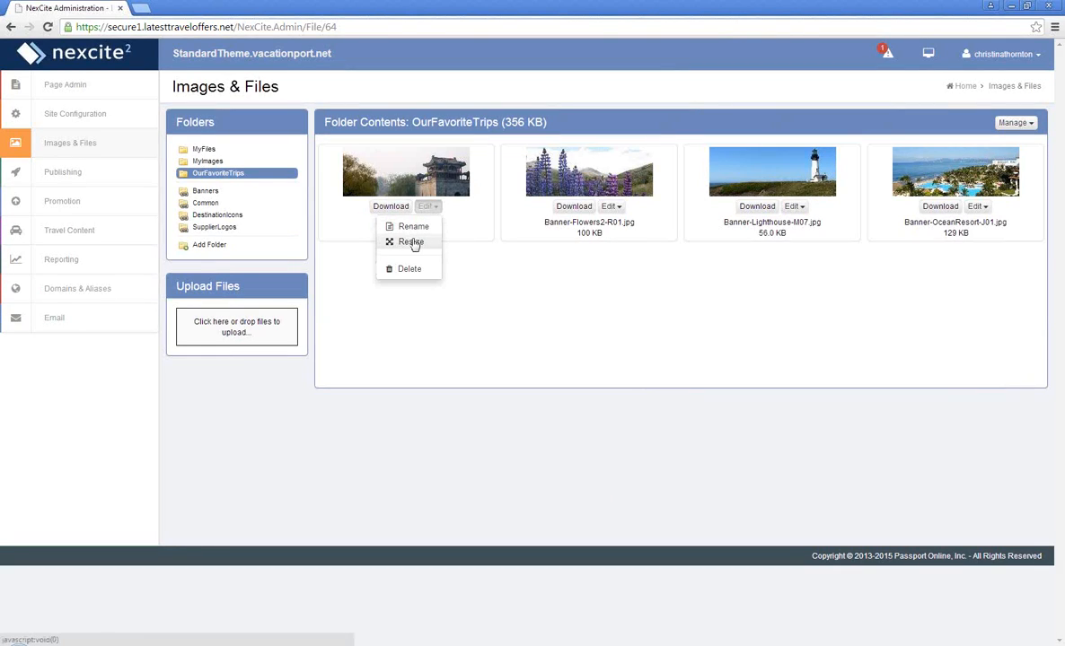
pyautogui.click(413, 244)
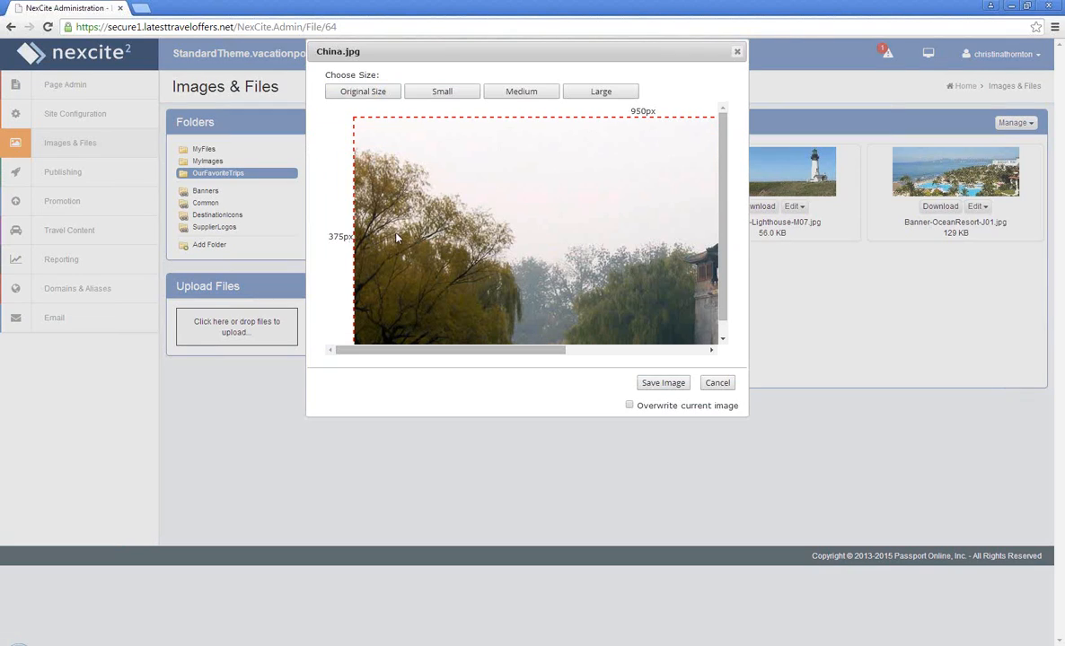
pyautogui.click(577, 94)
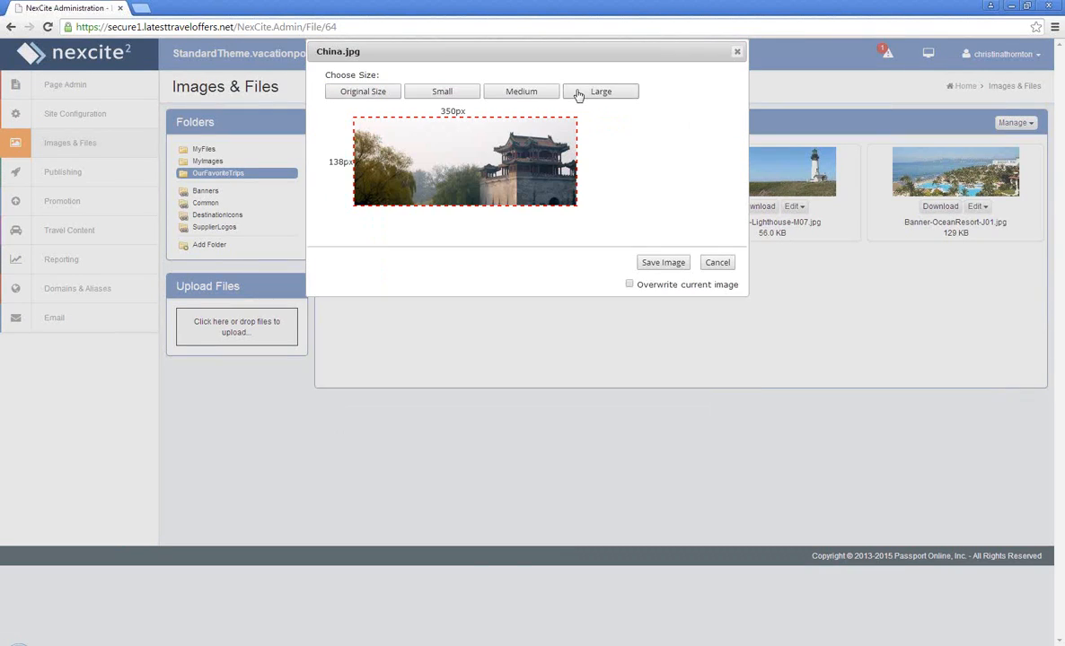
pyautogui.click(533, 94)
pyautogui.click(458, 100)
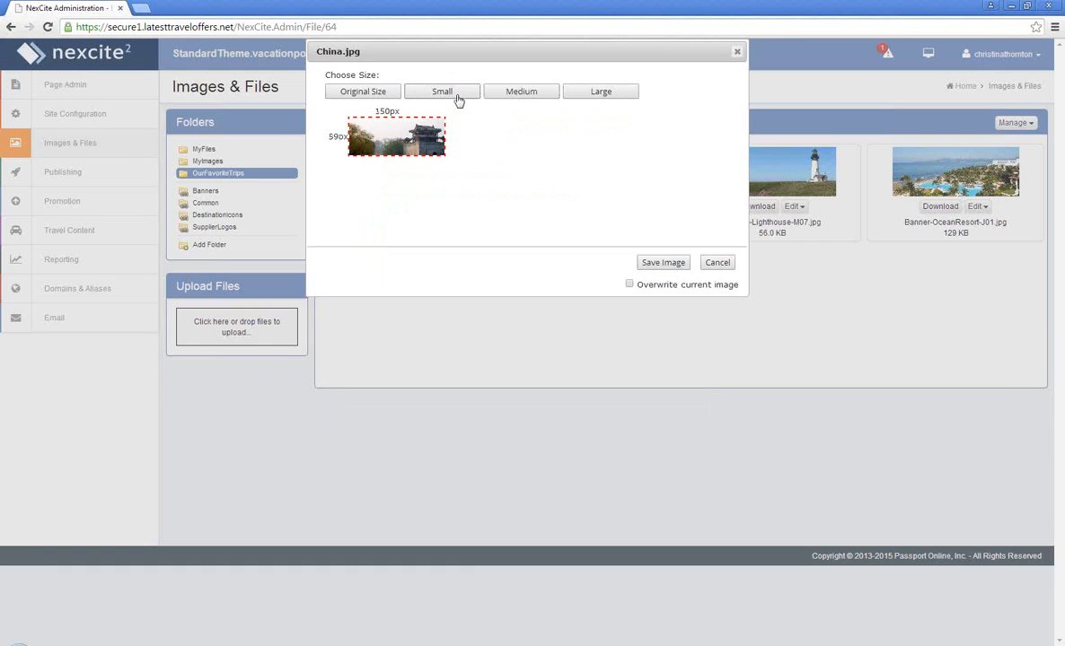
# - Resize the China.jpg image freely by its edges to about 533 by 203 px
pyautogui.moveTo(444, 156); pyautogui.dragTo(761, 309)
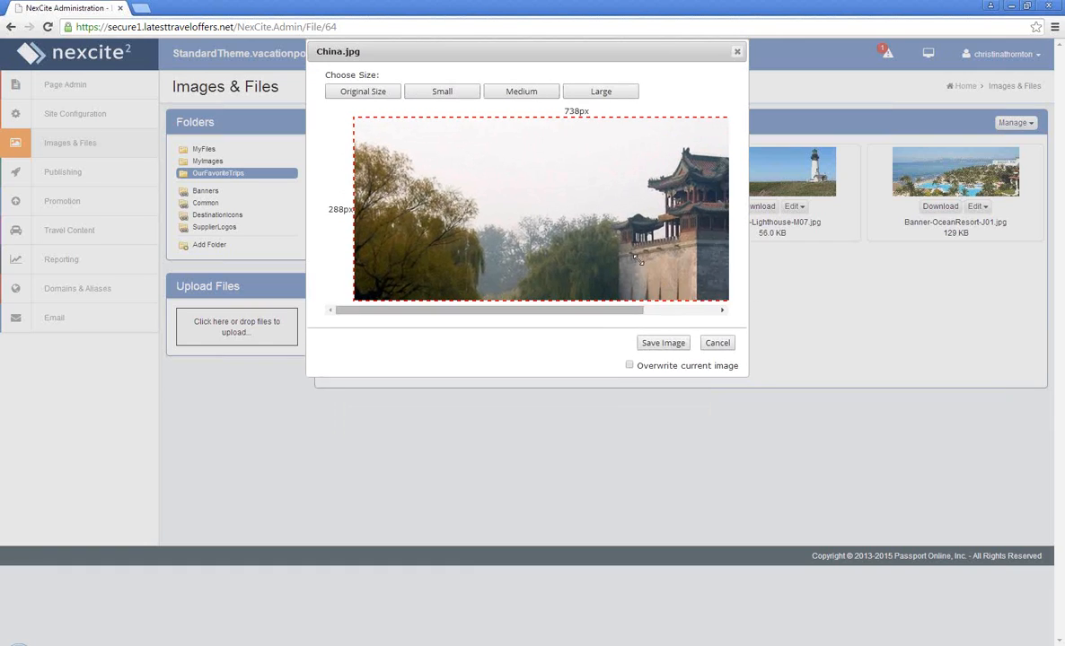
pyautogui.moveTo(640, 261); pyautogui.dragTo(729, 310)
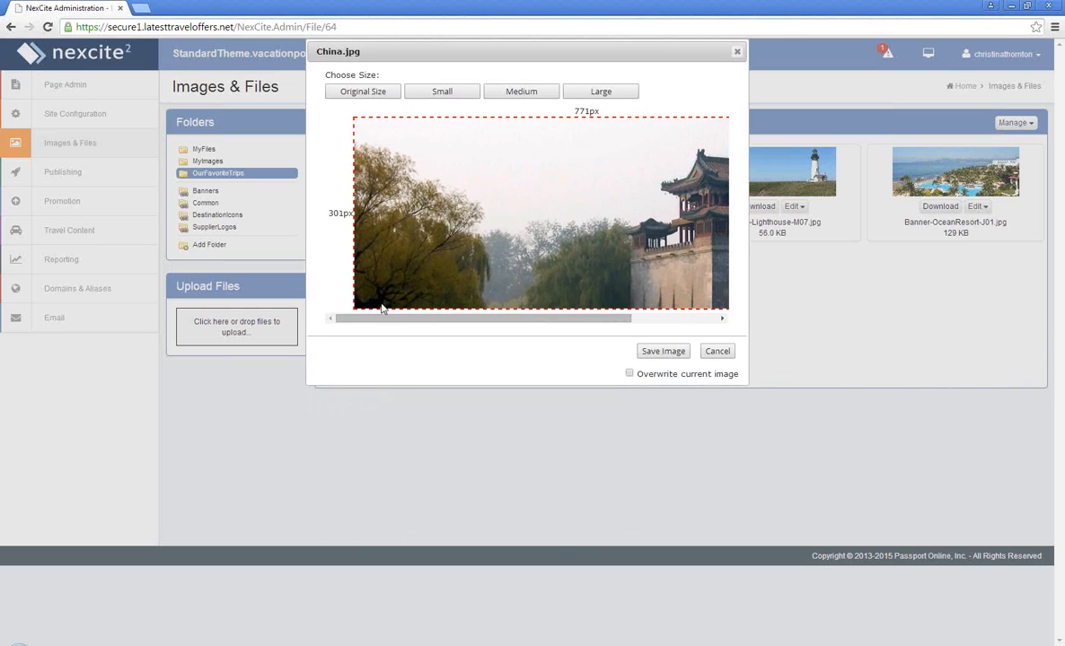
pyautogui.moveTo(361, 310); pyautogui.dragTo(507, 255)
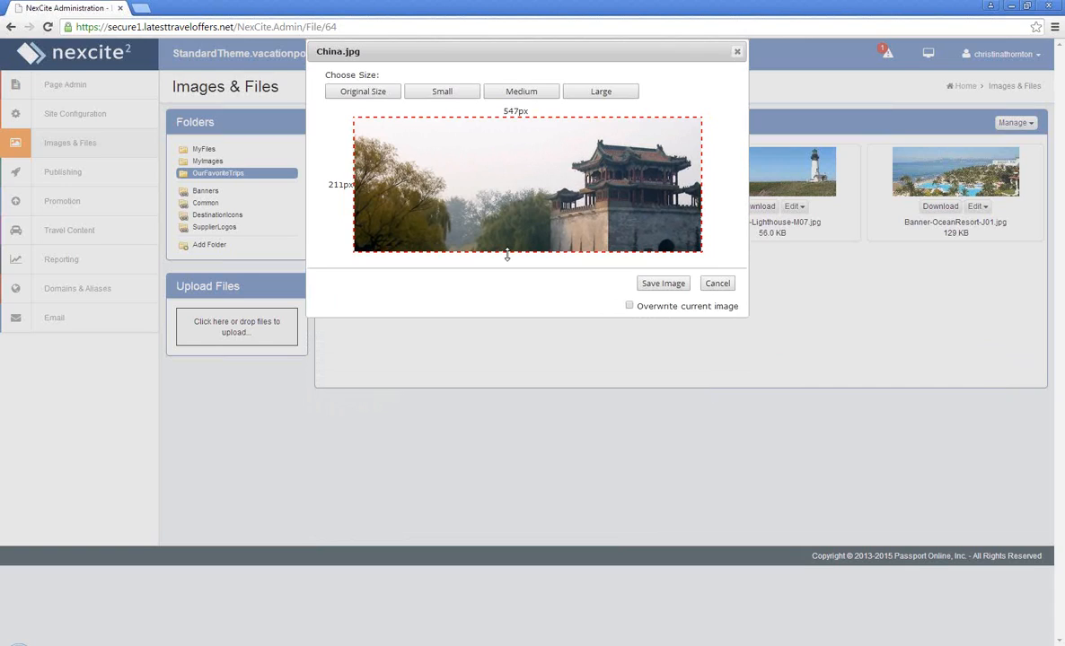
pyautogui.moveTo(354, 250)
pyautogui.mouseDown()
pyautogui.moveTo(386, 238)
pyautogui.moveTo(330, 256)
pyautogui.moveTo(352, 247)
pyautogui.mouseUp()
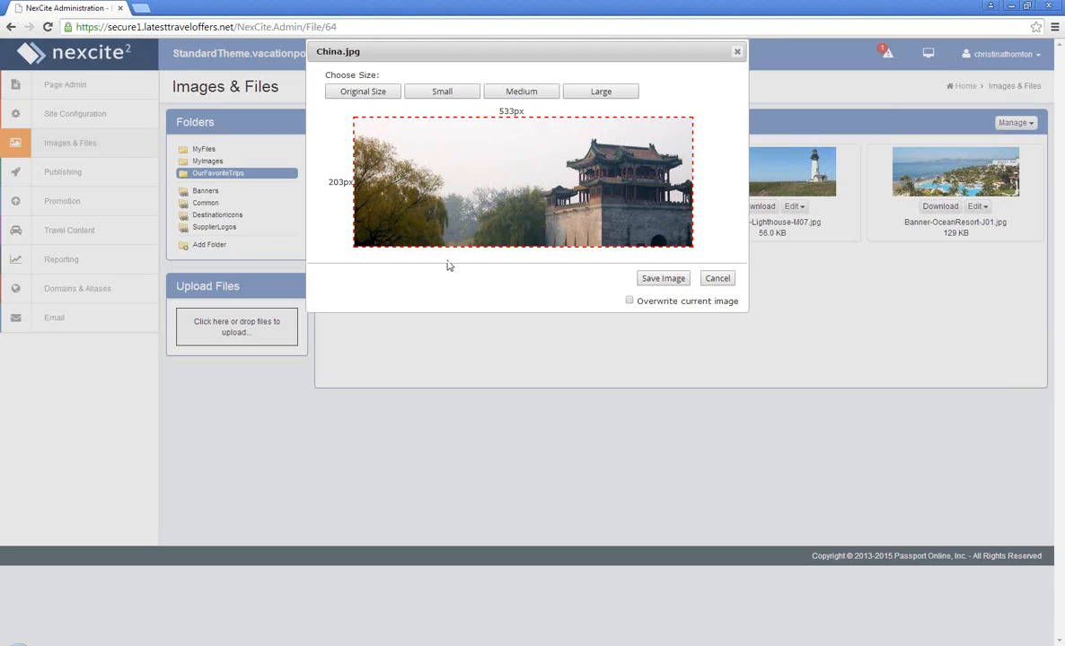
# - Try to save the resized China image as a separate copy without overwriting the original, and cancel the resize
pyautogui.click(629, 301)
pyautogui.click(629, 301)
pyautogui.click(659, 279)
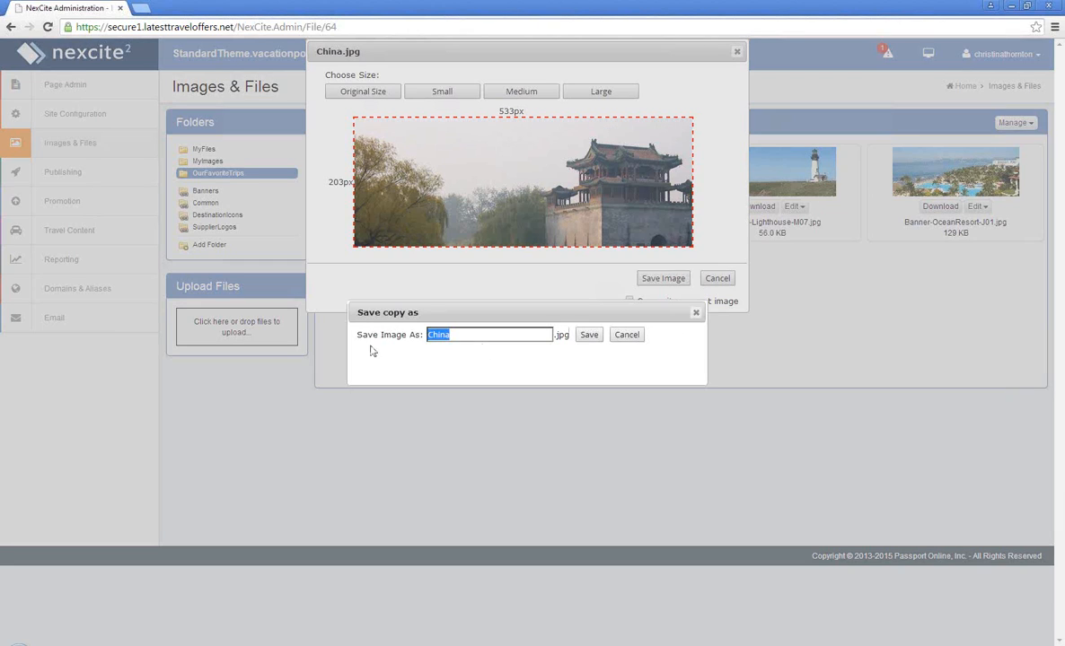
pyautogui.click(492, 331)
pyautogui.write('20')
pyautogui.press('BackSpace')
pyautogui.click(626, 335)
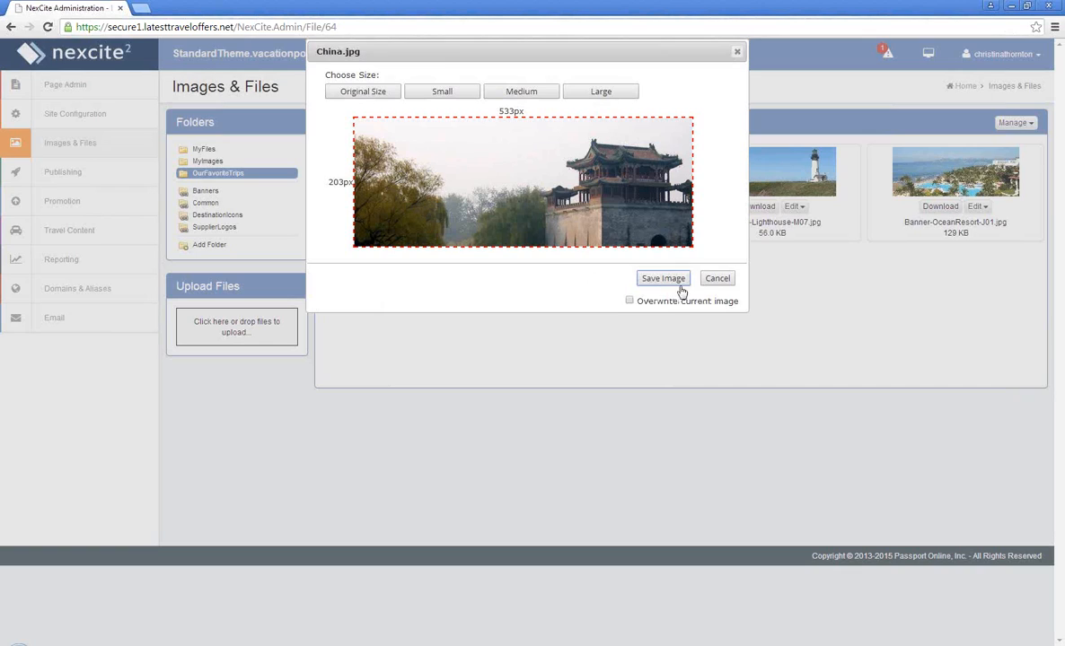
pyautogui.click(715, 279)
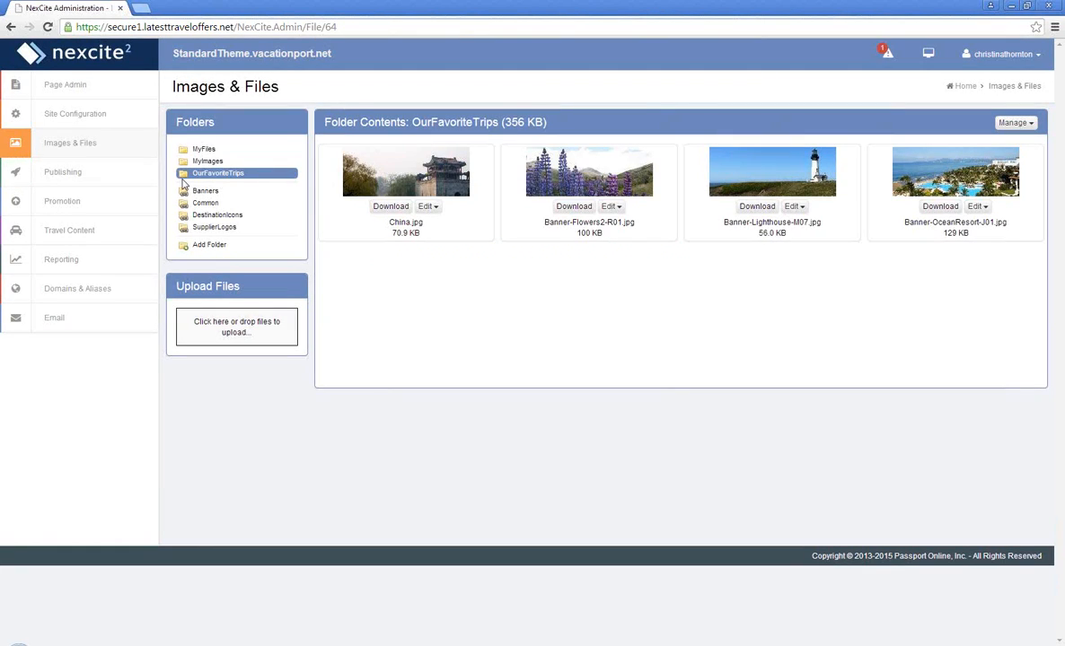
pyautogui.click(1012, 124)
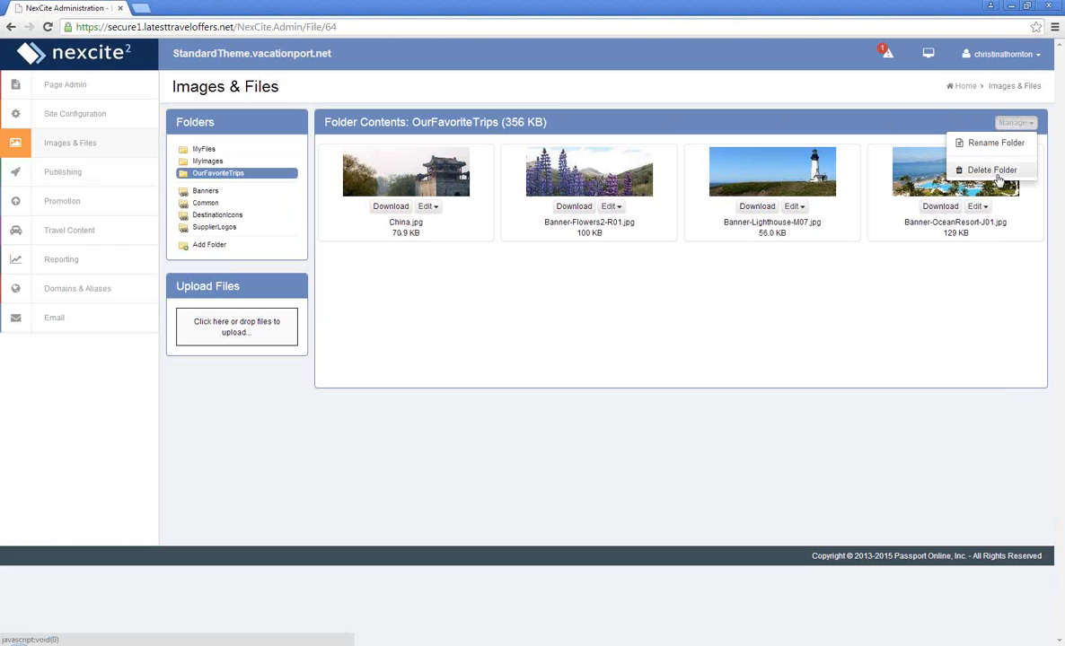
pyautogui.click(697, 401)
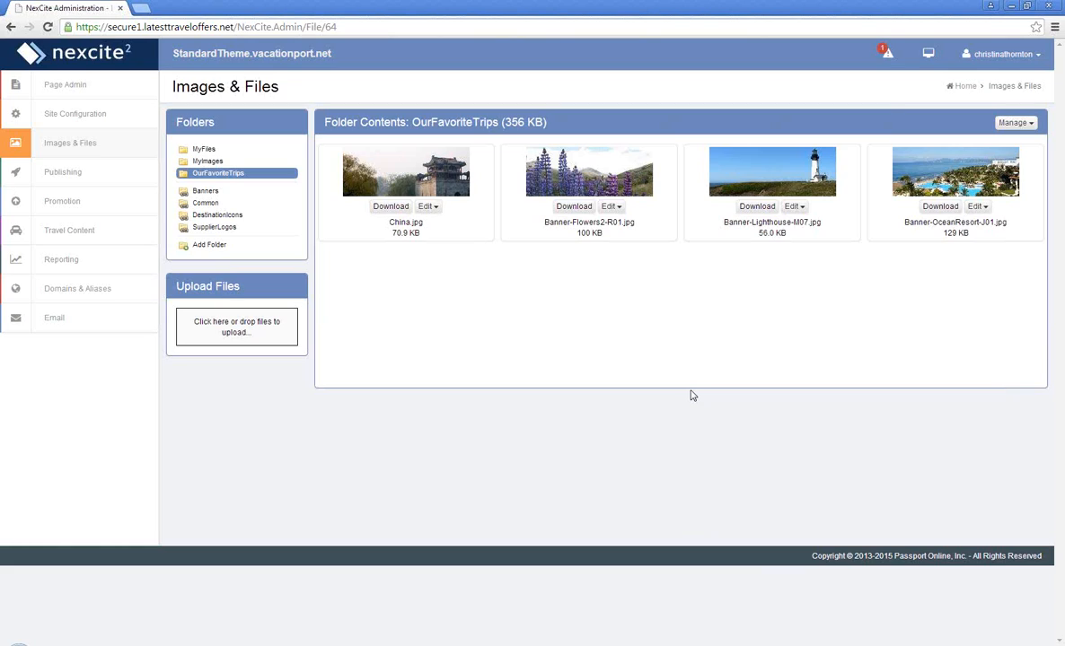
# - Open the text block on the Our Favorite Trips page for editing and place the cursor in its empty body
pyautogui.click(72, 84)
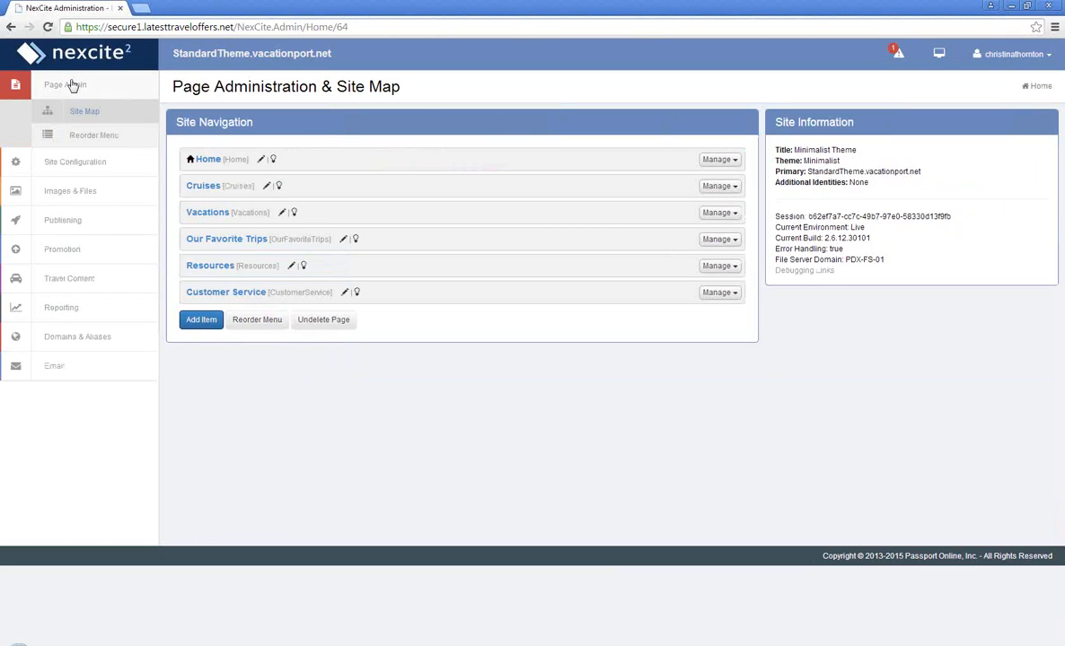
pyautogui.click(214, 240)
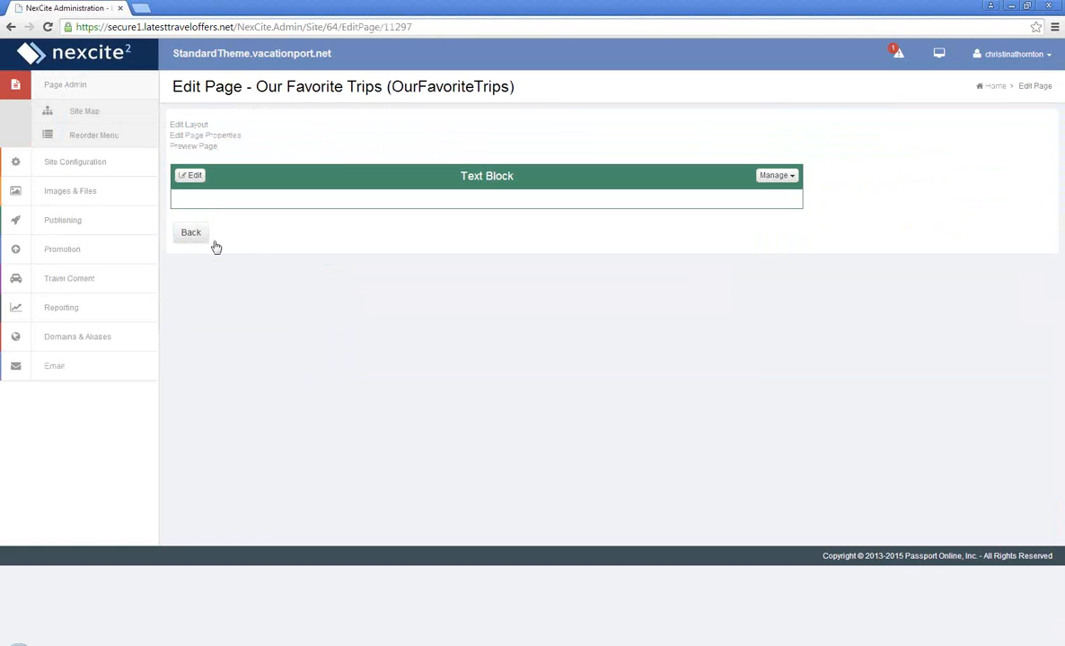
pyautogui.click(190, 179)
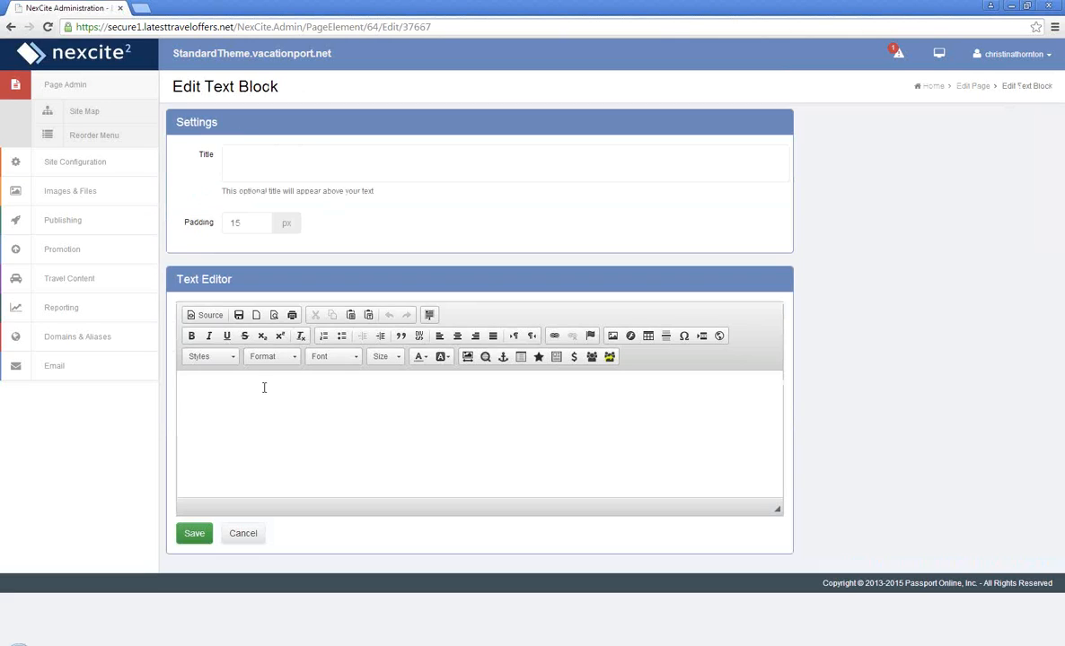
pyautogui.click(258, 402)
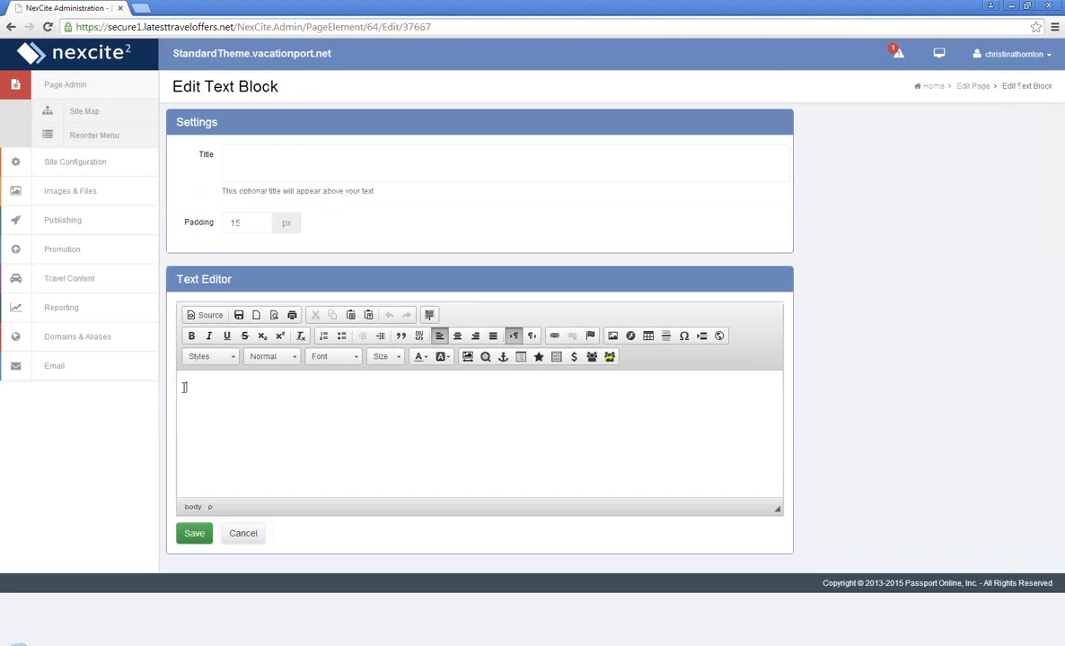
# - Choose california-napavalley1-J01.jpg from the server's Common folder as a new image for the text block, and set its width to 300
pyautogui.click(613, 337)
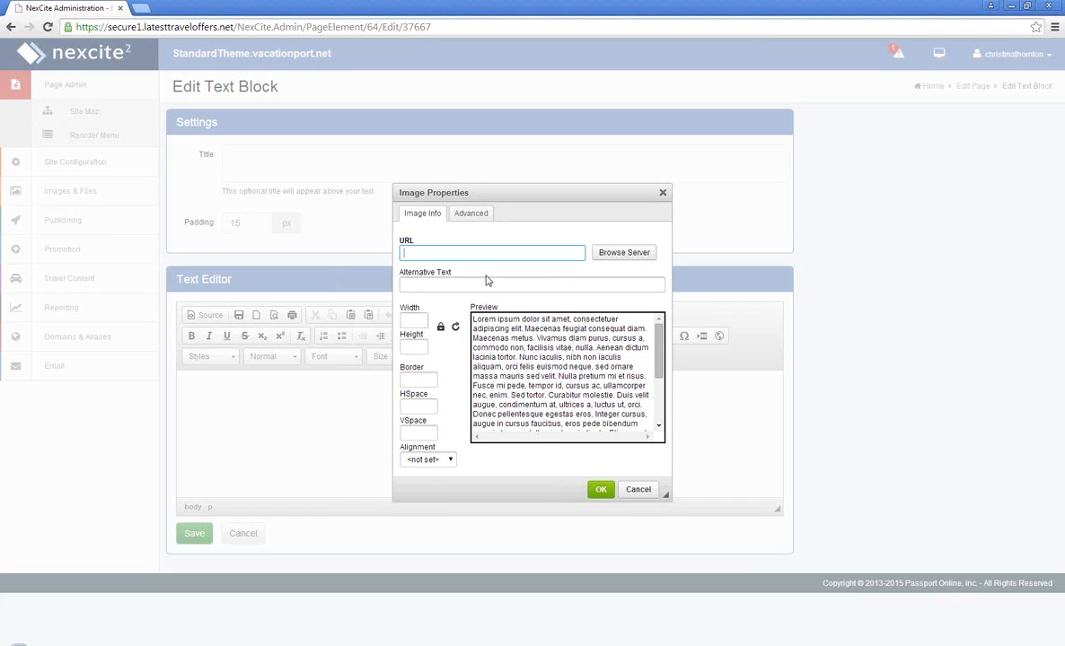
pyautogui.click(619, 252)
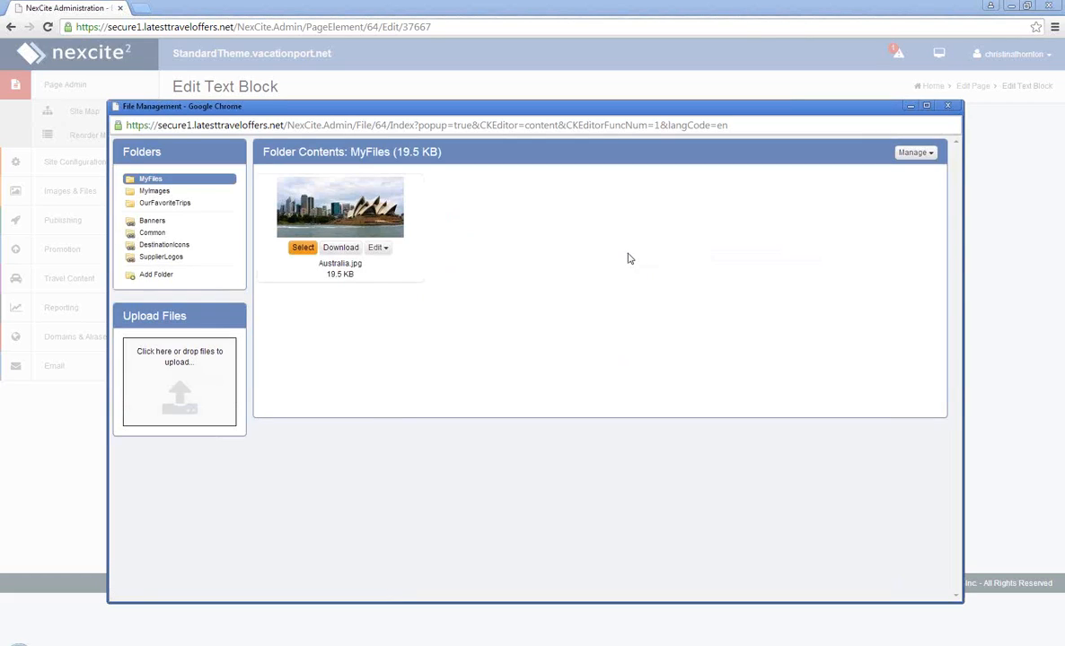
pyautogui.click(187, 191)
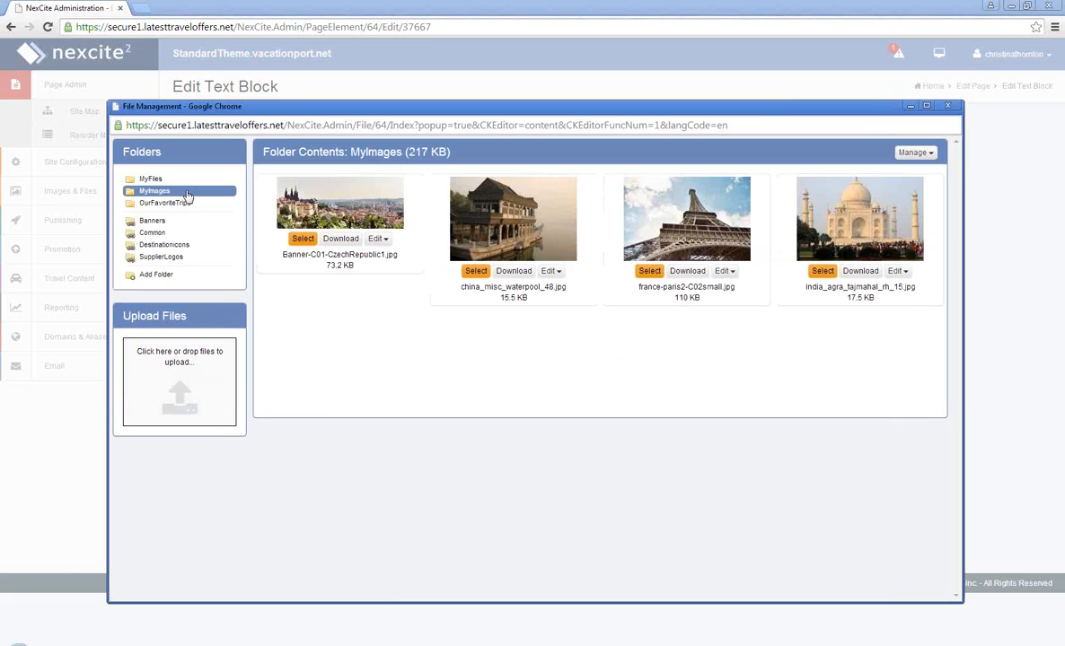
pyautogui.click(152, 233)
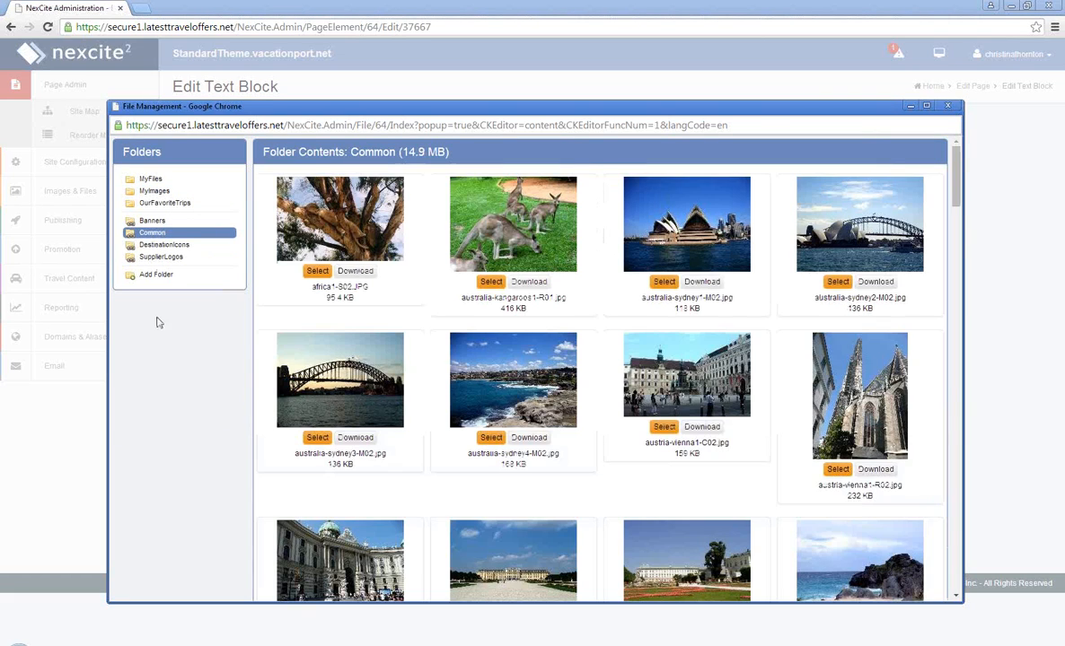
pyautogui.scroll(-3, 156, 370)
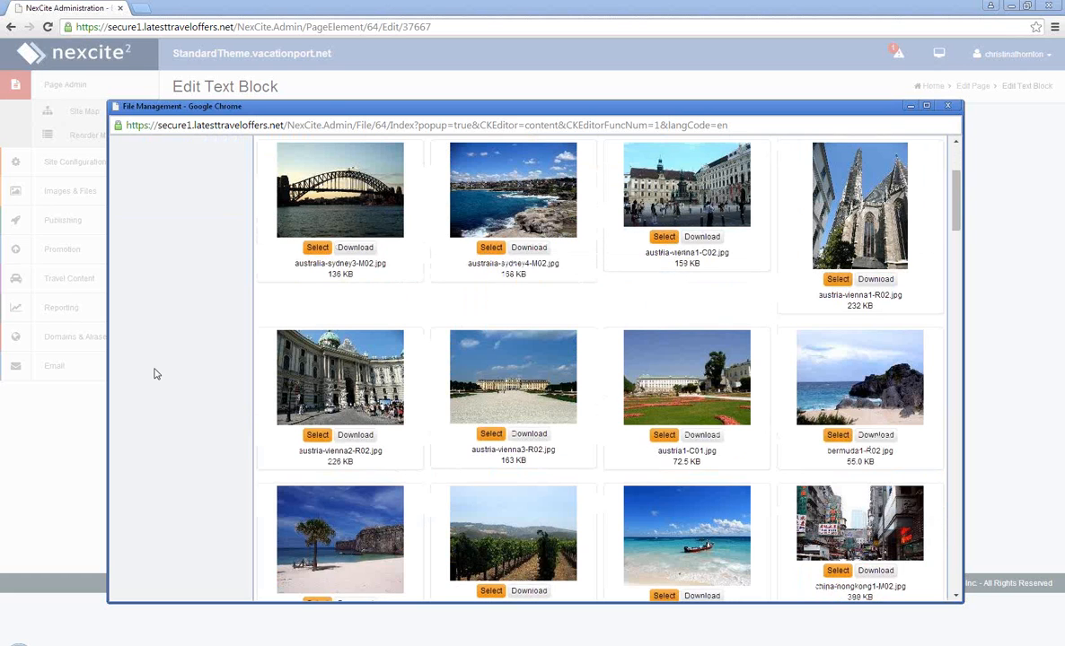
pyautogui.scroll(-4, 152, 372)
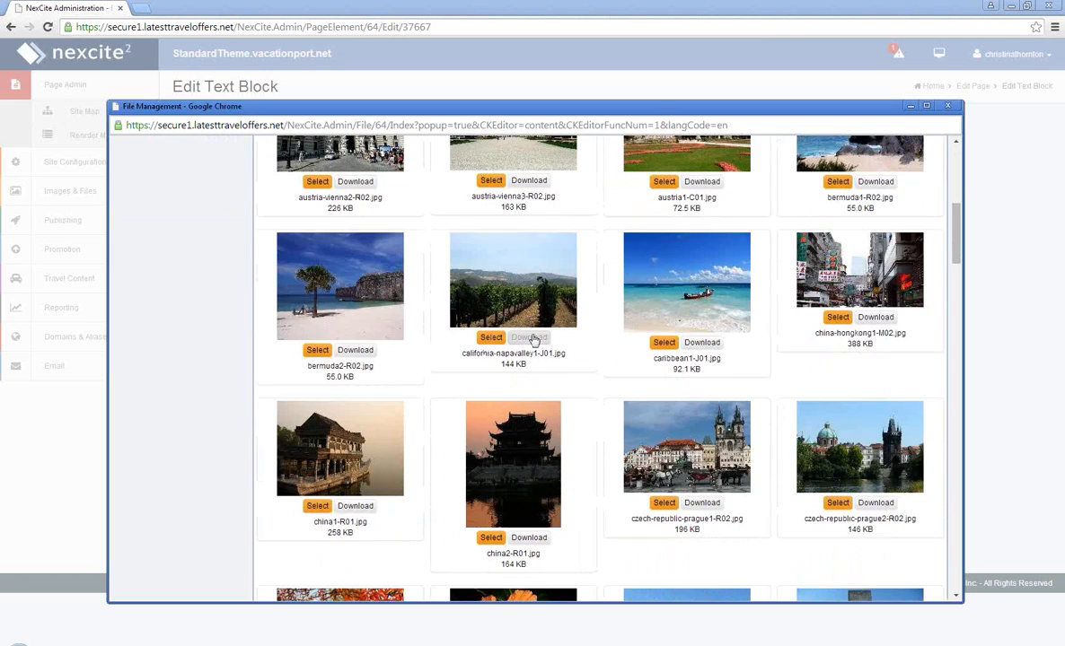
pyautogui.click(490, 342)
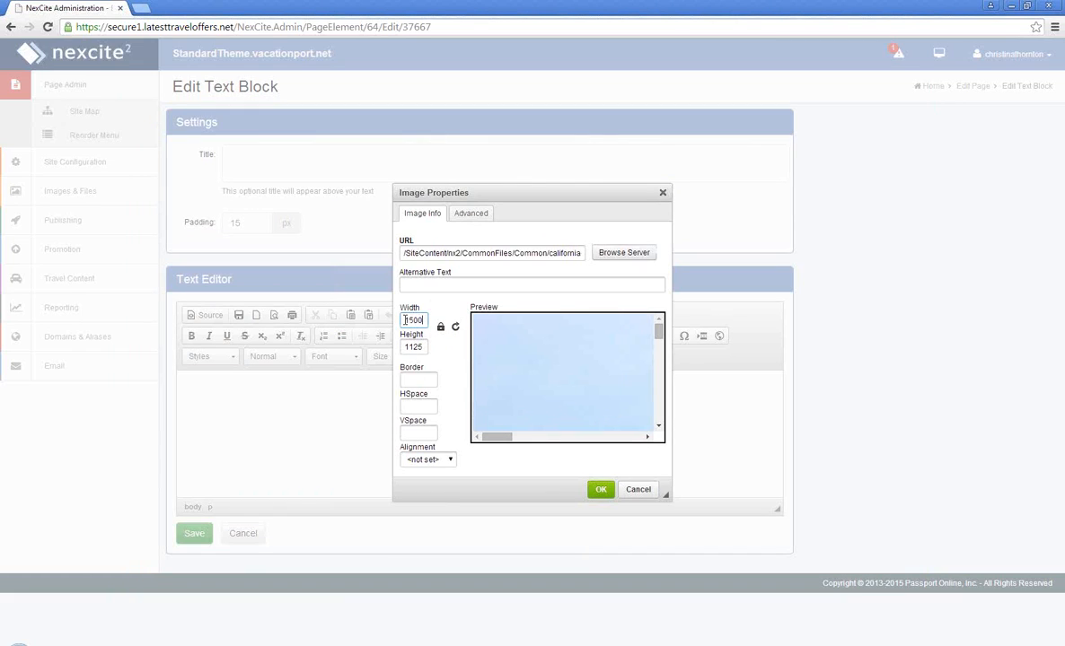
pyautogui.doubleClick(411, 320)
pyautogui.write('300')
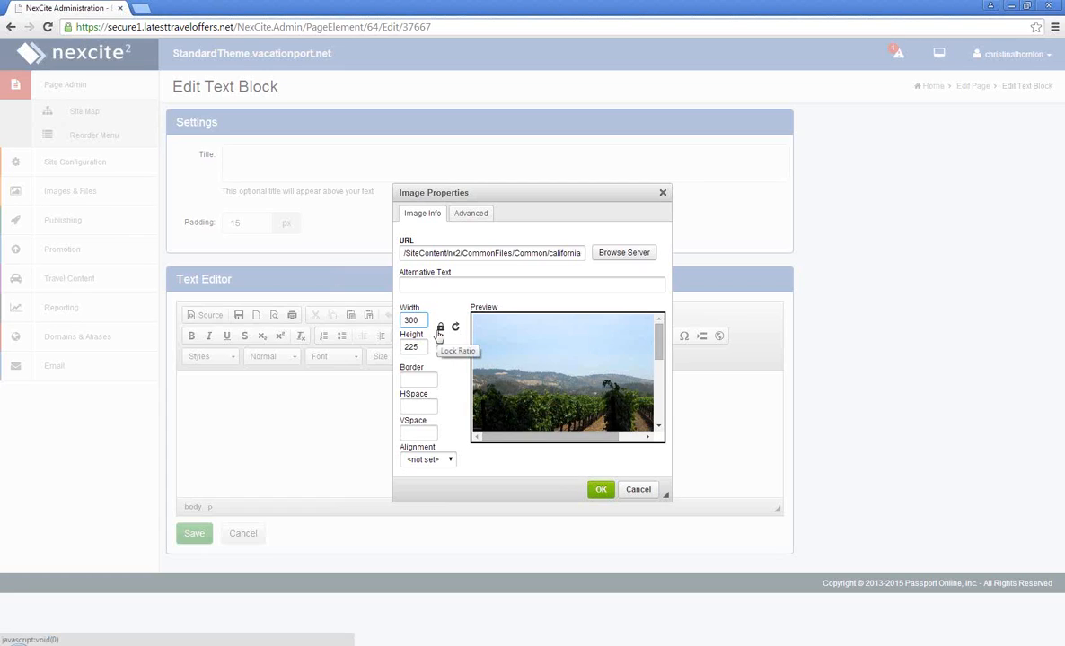
# - Try a height of 20 for the image with the aspect ratio unlocked, and lock the ratio again
pyautogui.click(440, 329)
pyautogui.moveTo(422, 348); pyautogui.dragTo(406, 348)
pyautogui.write('3')
pyautogui.press('BackSpace')
pyautogui.write('20')
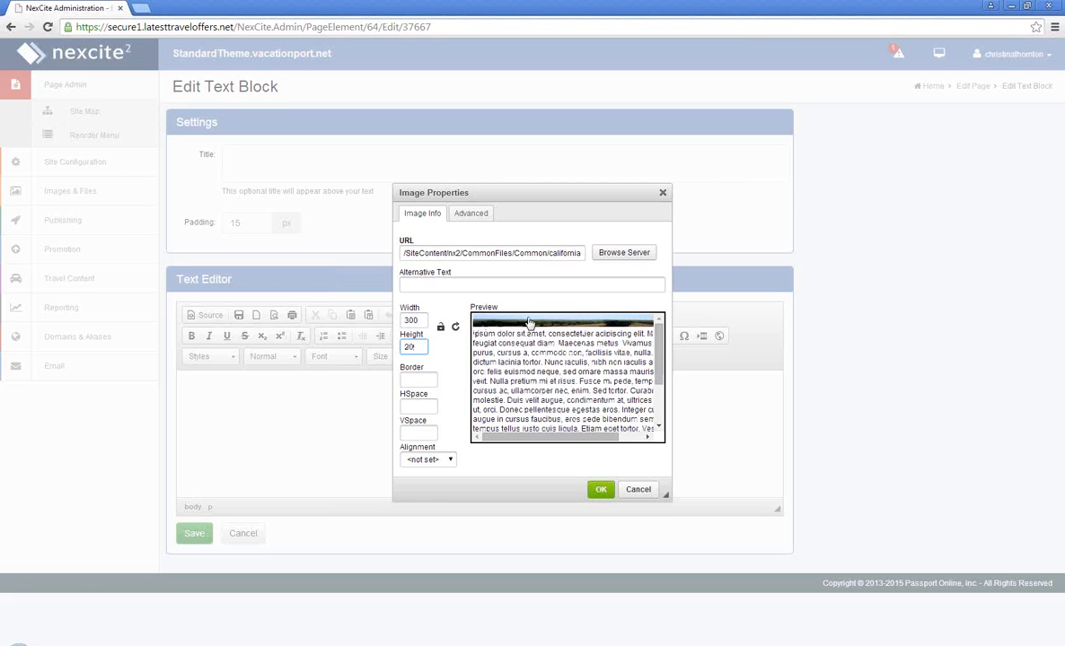
pyautogui.press('BackSpace')
pyautogui.press('BackSpace')
pyautogui.click(440, 329)
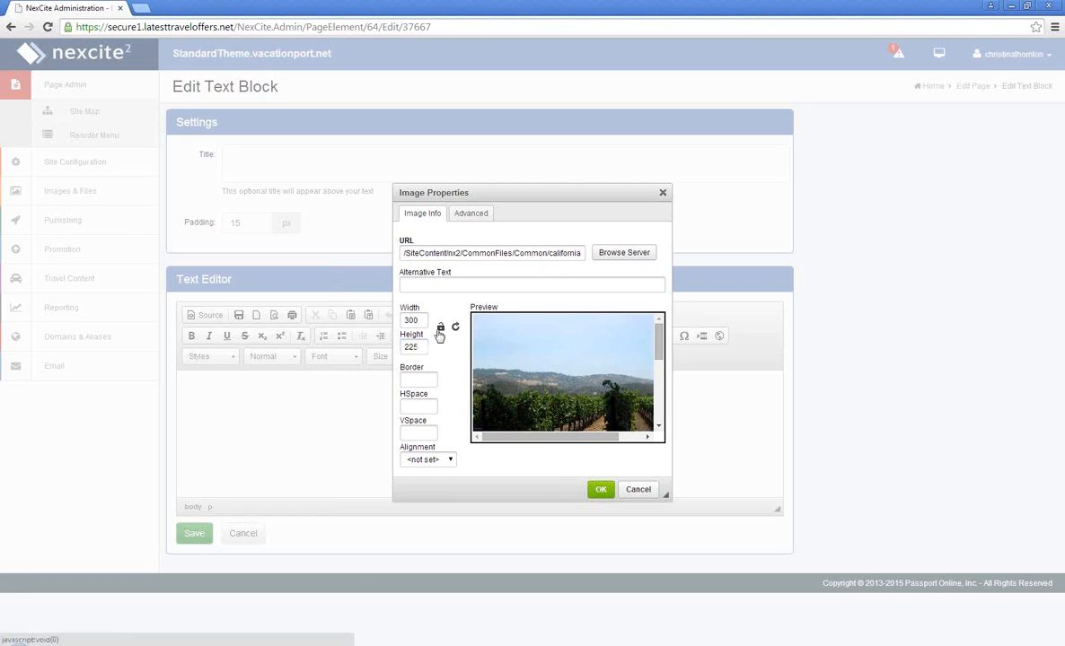
# - Enter Napa Valley as the image's alternative text
pyautogui.click(436, 283)
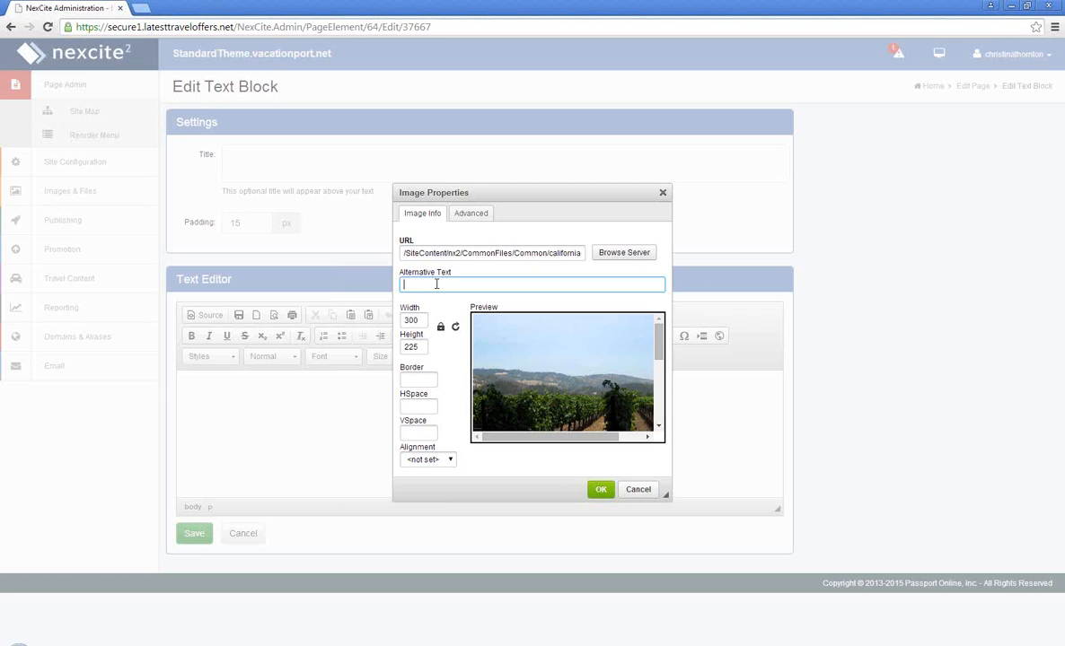
pyautogui.write('Np')
pyautogui.press('BackSpace')
pyautogui.write('apa Valley')
# - Give the image a border of 2, and set its horizontal and vertical spacing to 10 each
pyautogui.click(415, 384)
pyautogui.write('2')
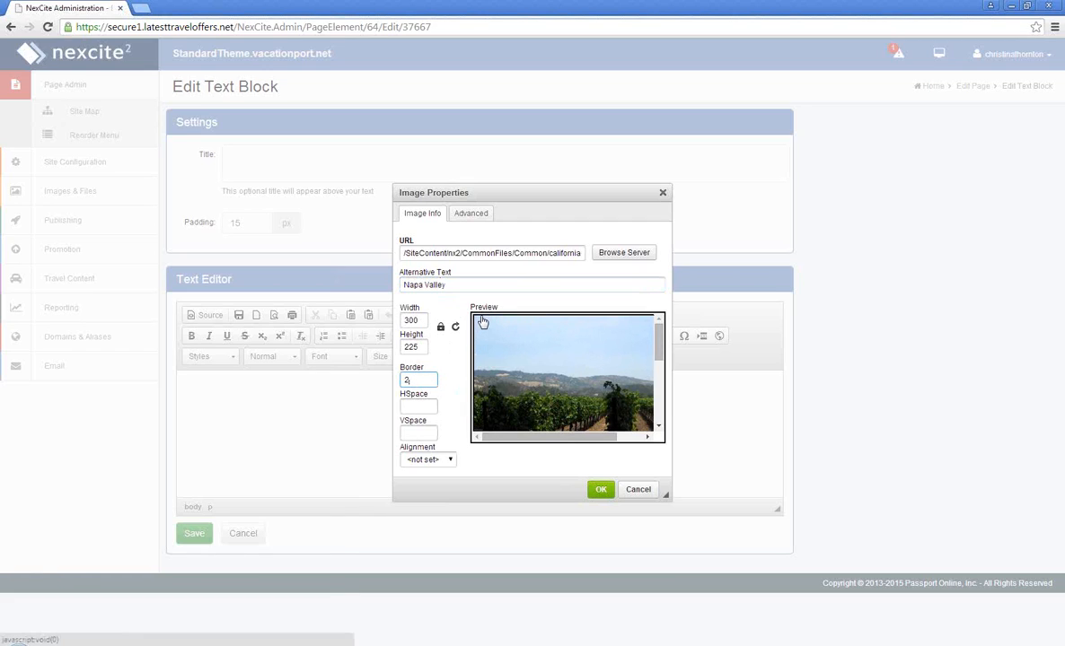
pyautogui.click(414, 408)
pyautogui.write('10')
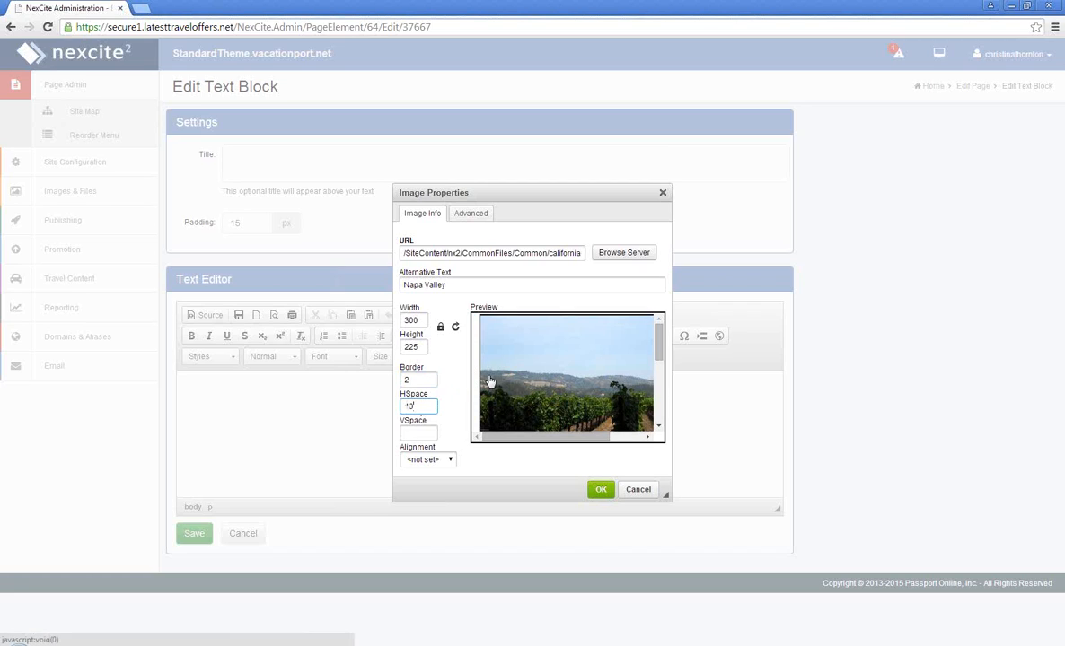
pyautogui.click(416, 434)
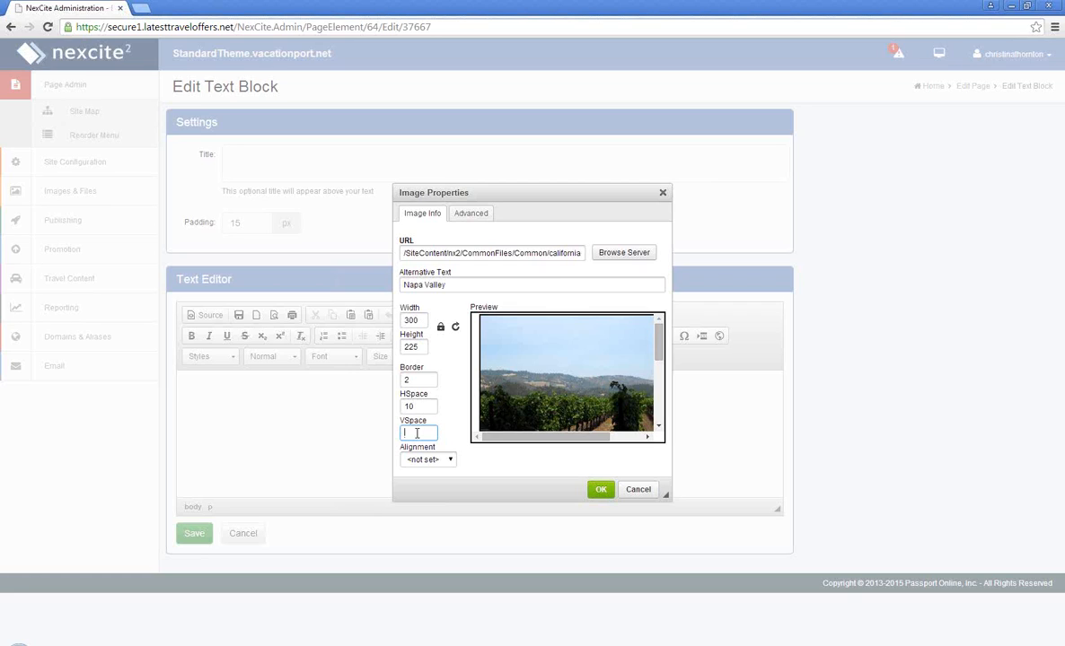
pyautogui.write('10')
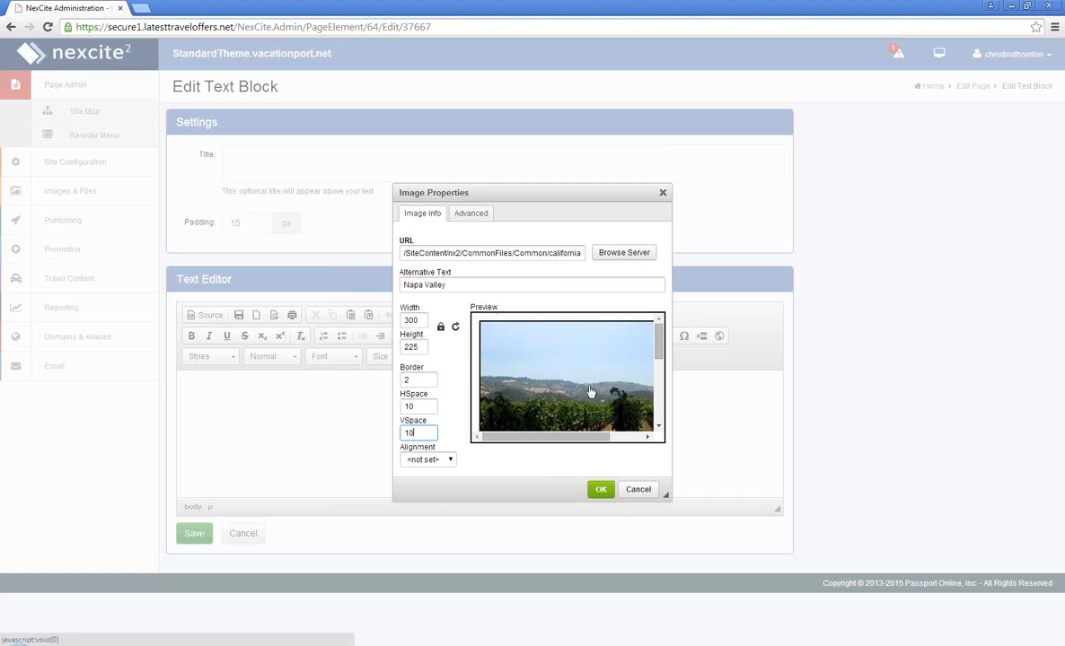
# - Try Left alignment for the image and reset the alignment to not set
pyautogui.click(439, 461)
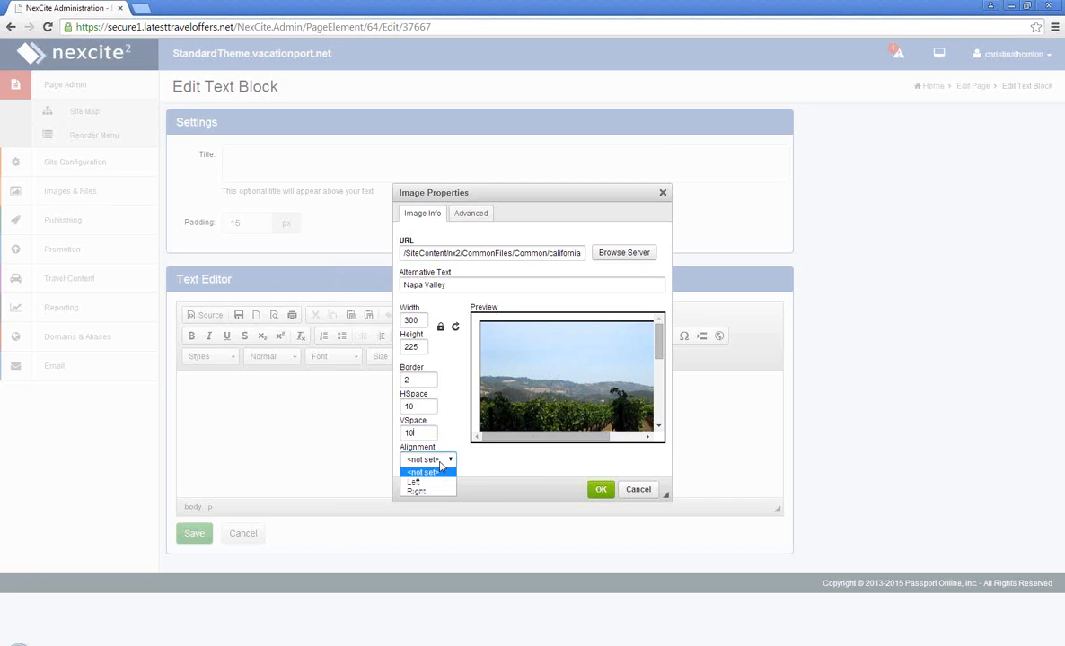
pyautogui.click(428, 483)
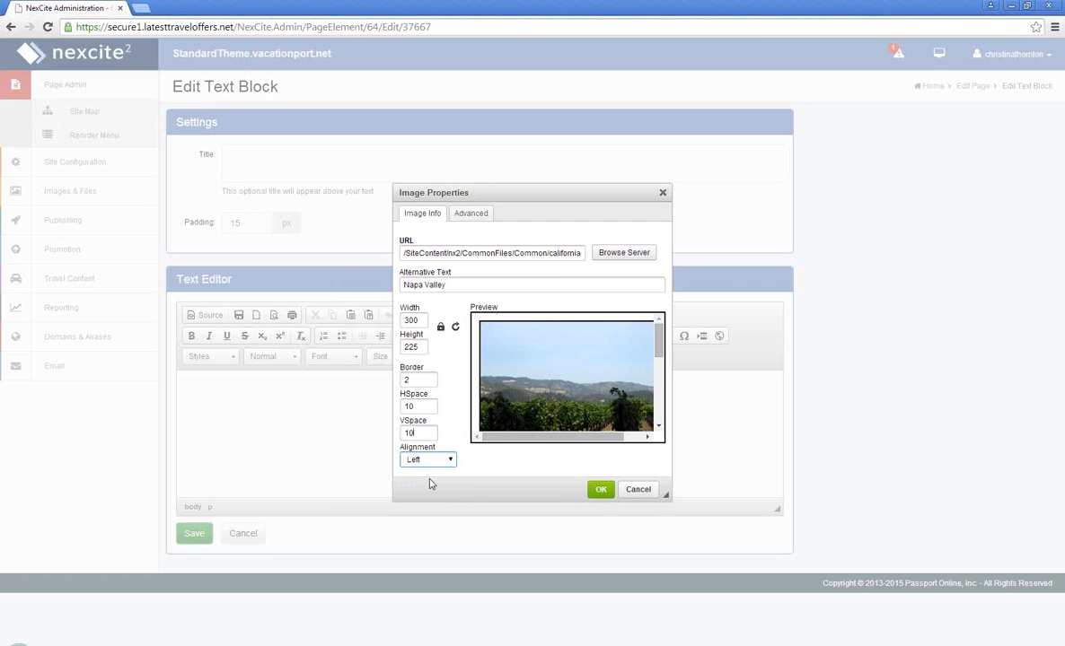
pyautogui.click(446, 461)
pyautogui.click(441, 472)
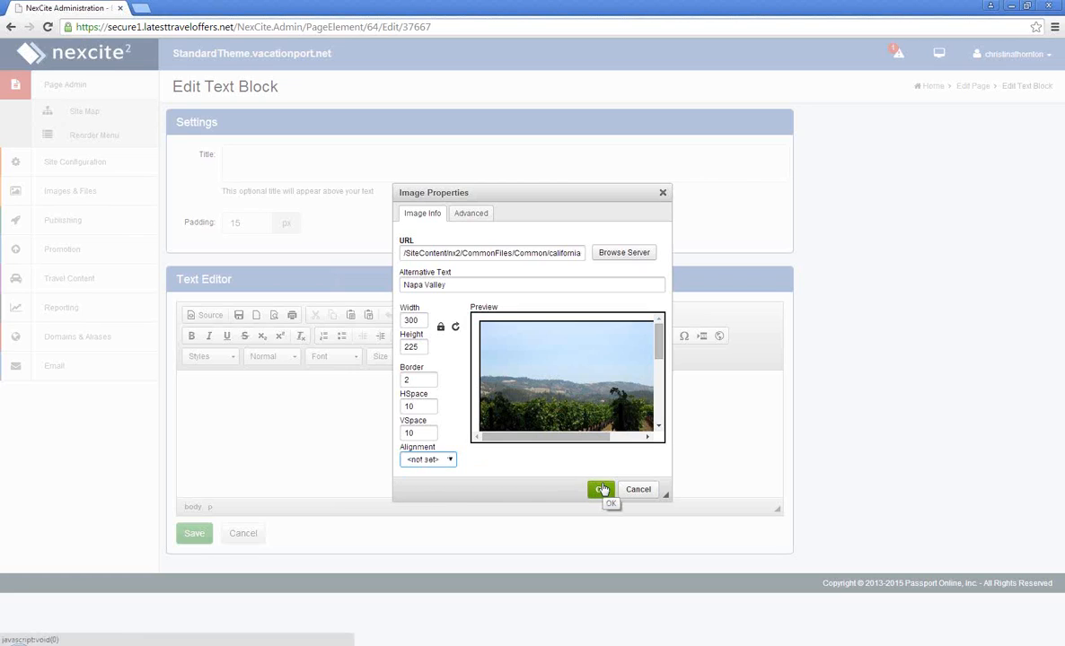
# - Check the image's advanced properties and insert the image into the text block
pyautogui.click(490, 212)
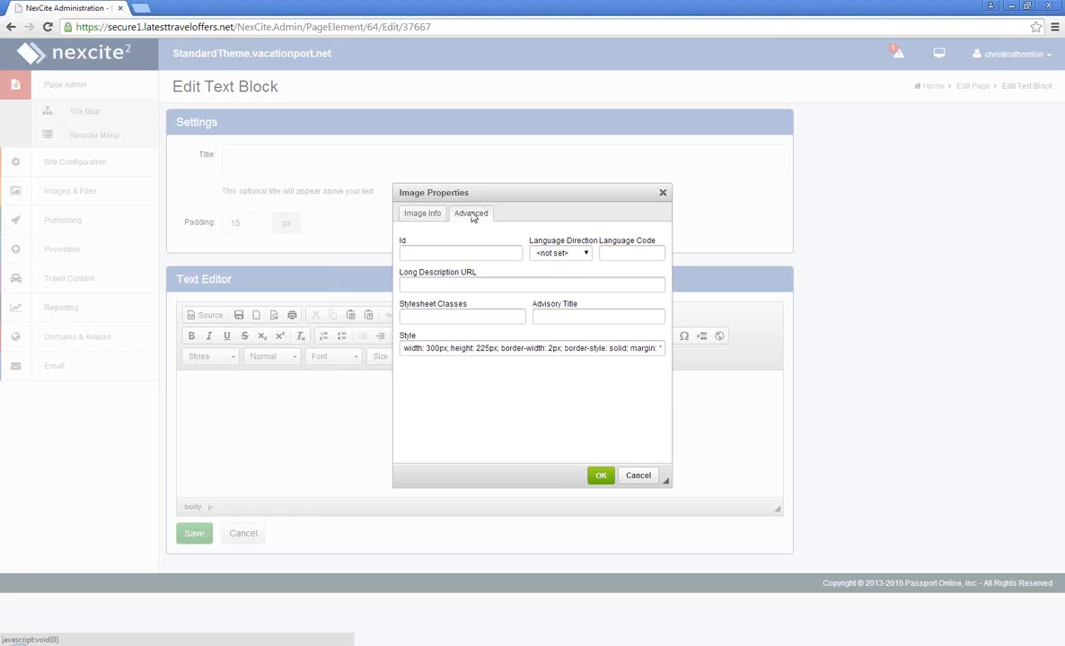
pyautogui.click(420, 212)
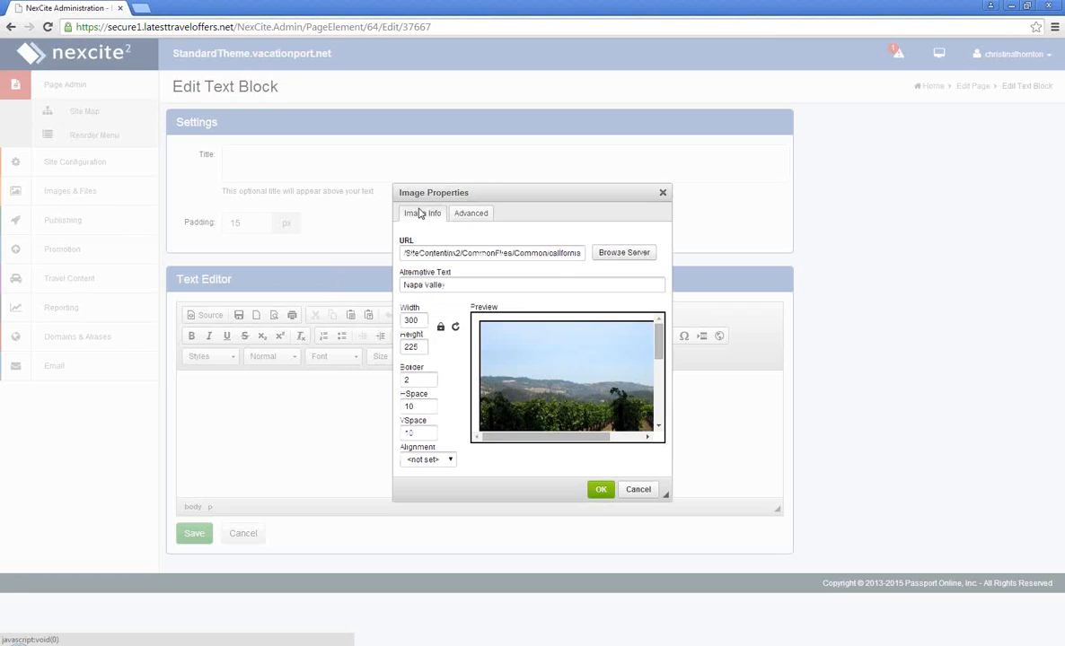
pyautogui.click(599, 489)
# - Center the vineyard image in the text block and save the text block
pyautogui.scroll(-2, 582, 478)
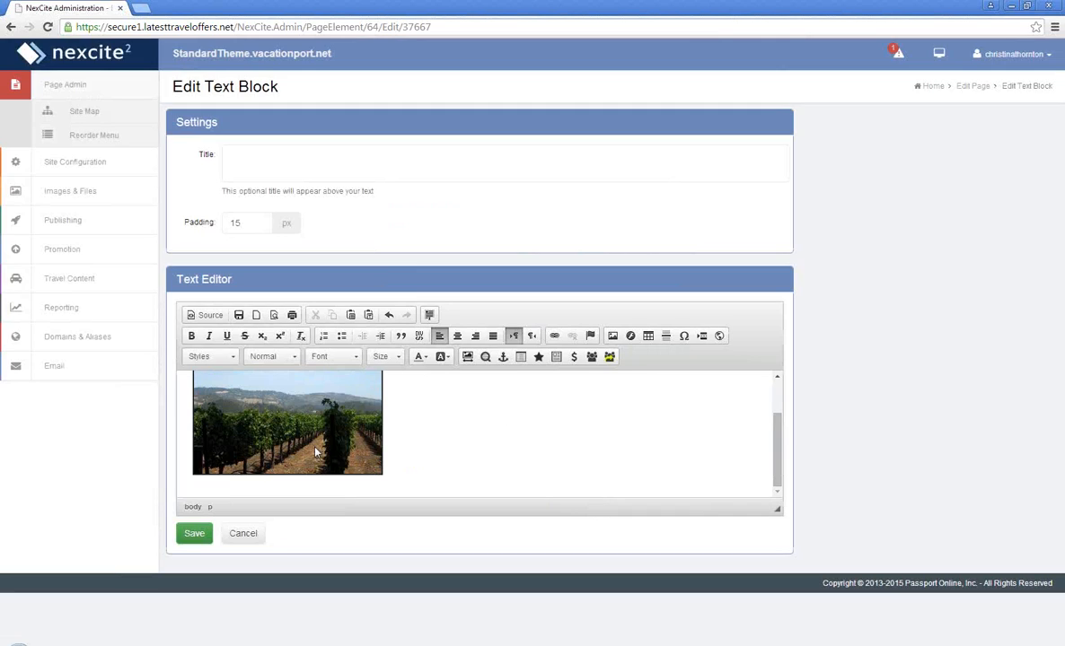
pyautogui.scroll(1, 483, 435)
pyautogui.scroll(-1, 482, 436)
pyautogui.scroll(1, 483, 437)
pyautogui.scroll(-1, 482, 437)
pyautogui.scroll(1, 482, 437)
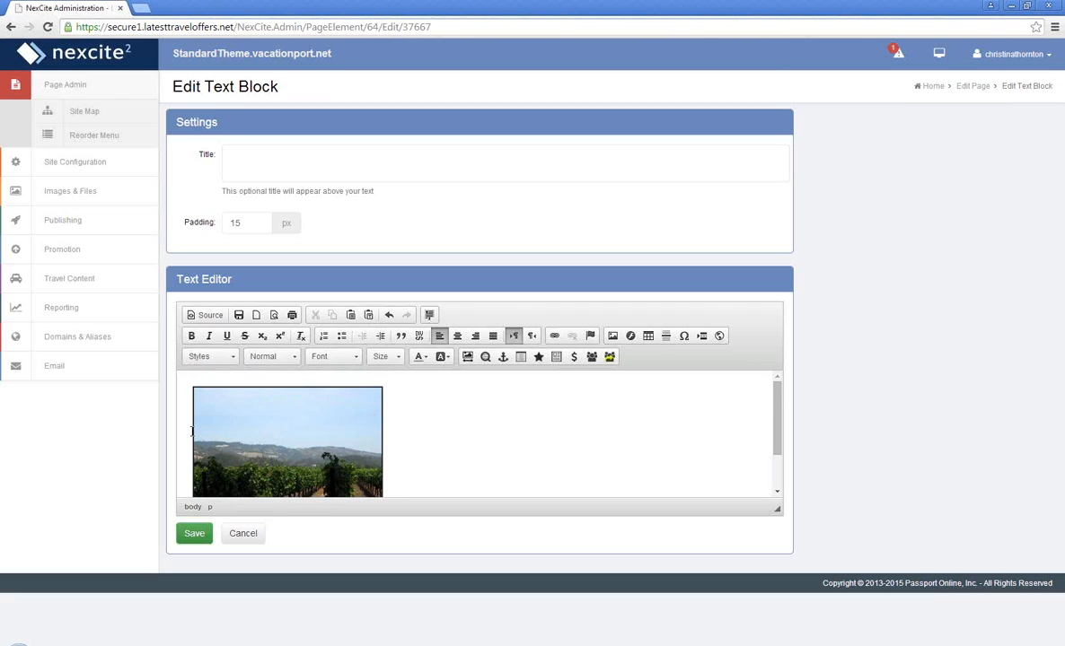
pyautogui.click(458, 338)
pyautogui.scroll(-1, 471, 397)
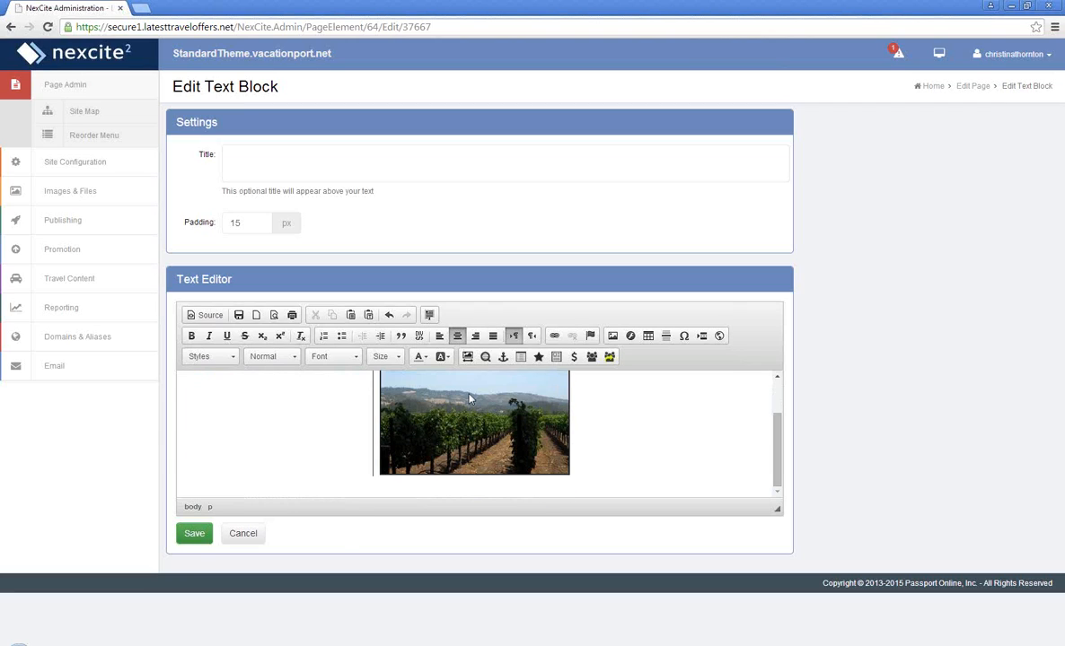
pyautogui.scroll(1, 469, 399)
pyautogui.scroll(-1, 468, 400)
pyautogui.click(195, 534)
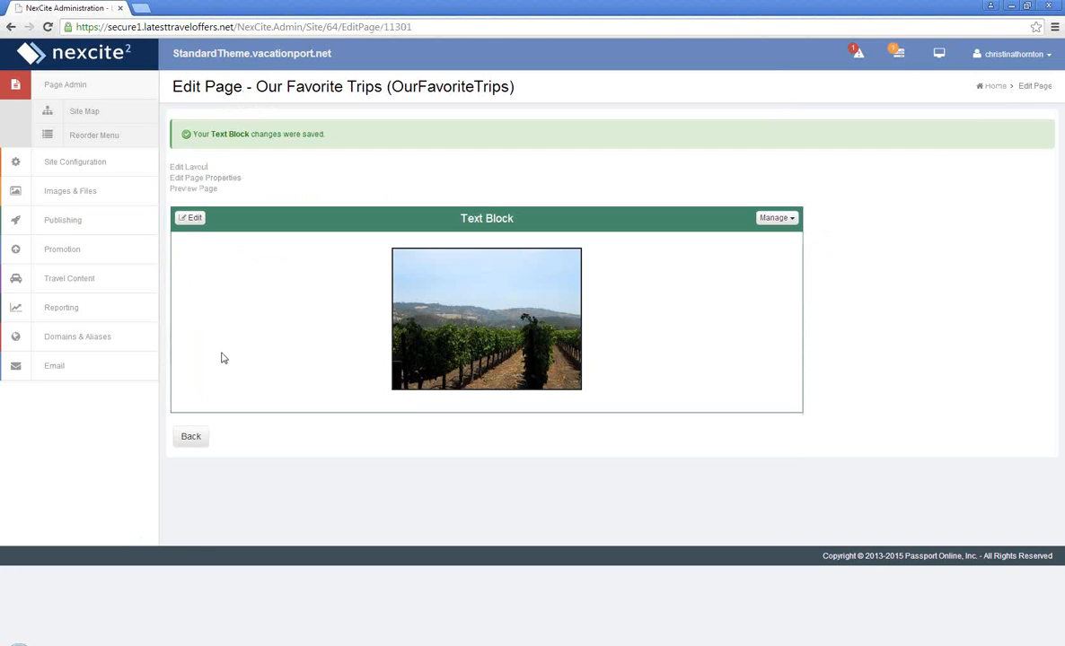
# - Preview the Our Favorite Trips page and examine how the vineyard image is placed on it
pyautogui.click(182, 190)
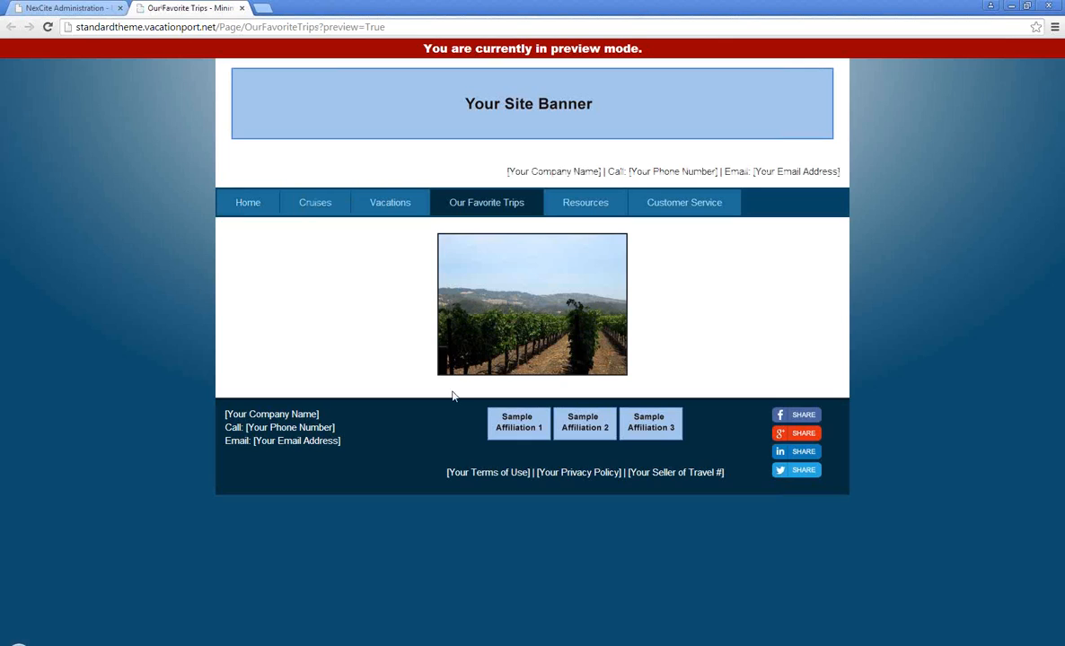
pyautogui.rightClick(470, 356)
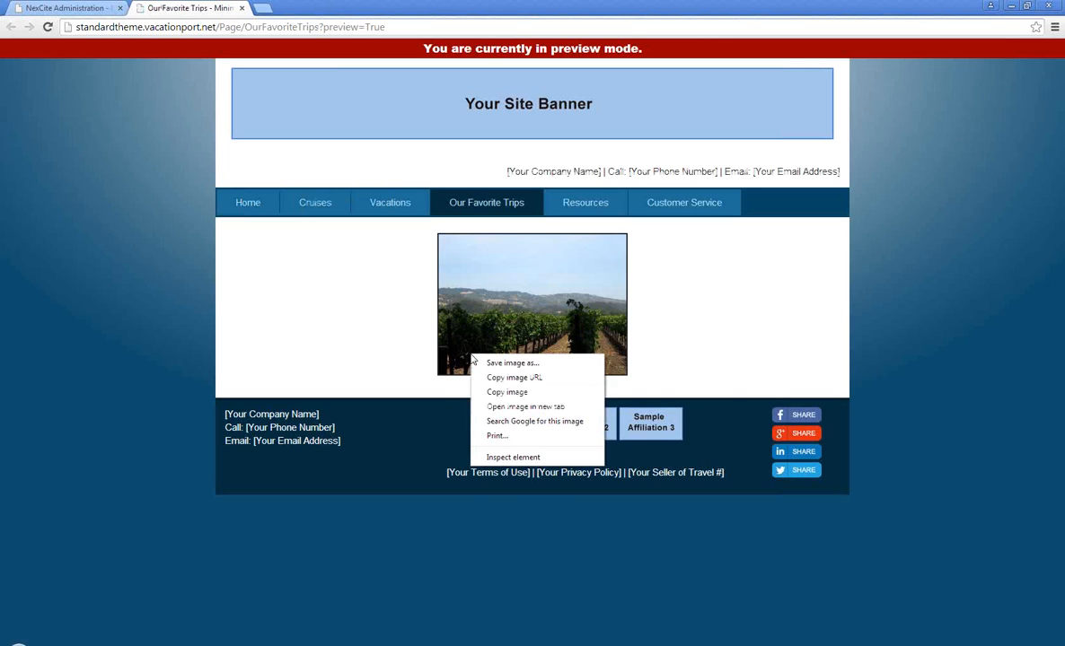
pyautogui.click(557, 330)
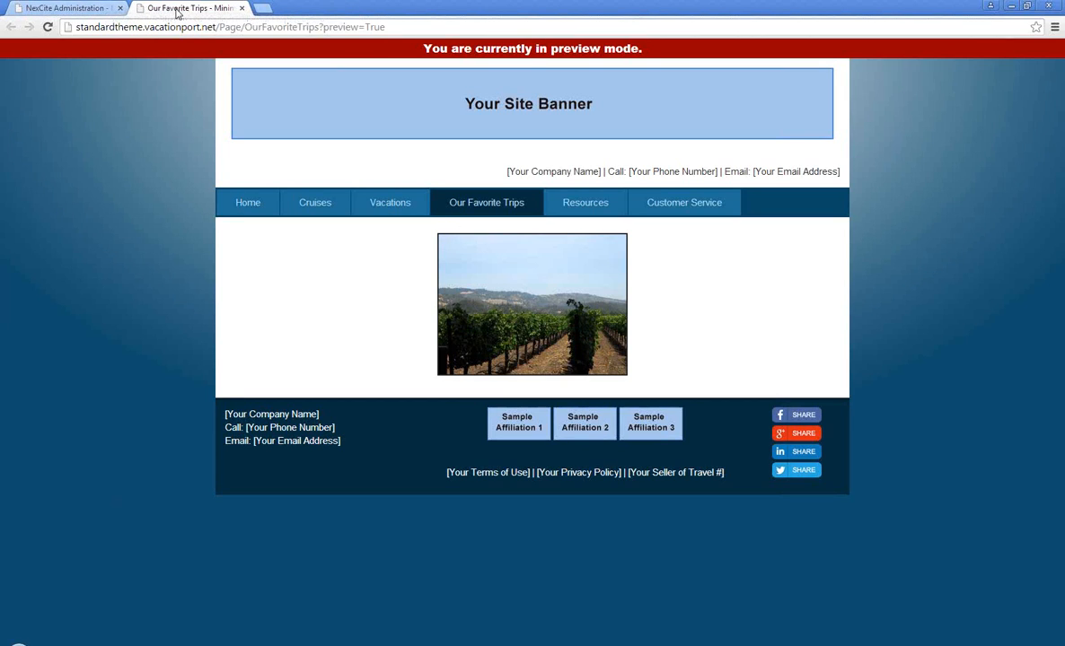
# - Return to the site administration, reopen the page's text block for editing and open the vineyard image's properties
pyautogui.click(76, 7)
pyautogui.click(192, 221)
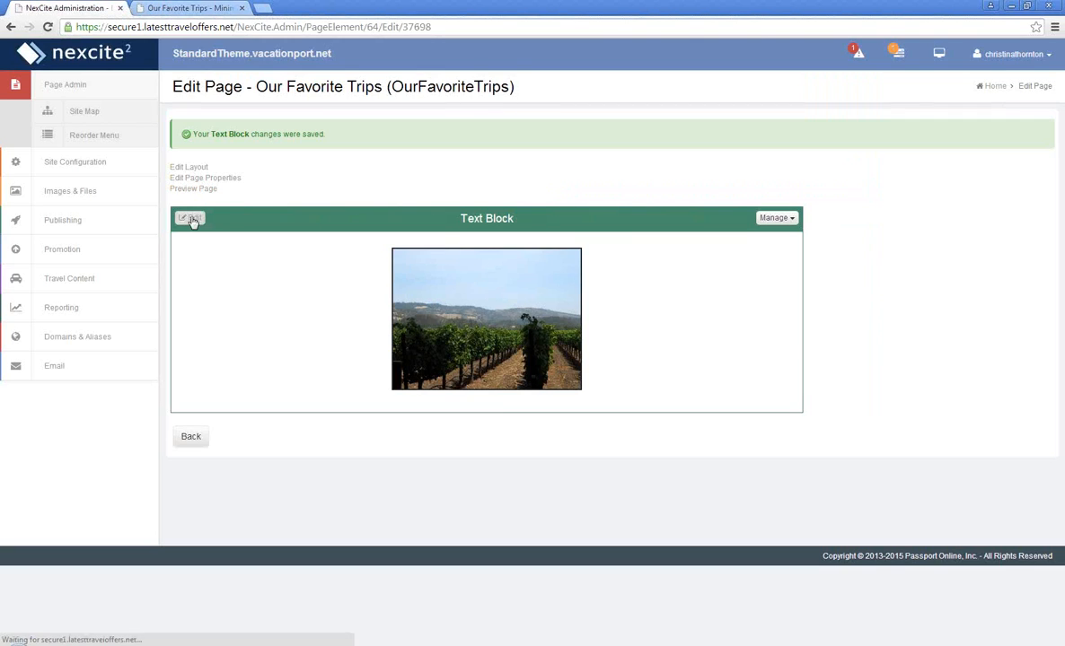
pyautogui.click(476, 429)
pyautogui.doubleClick(476, 428)
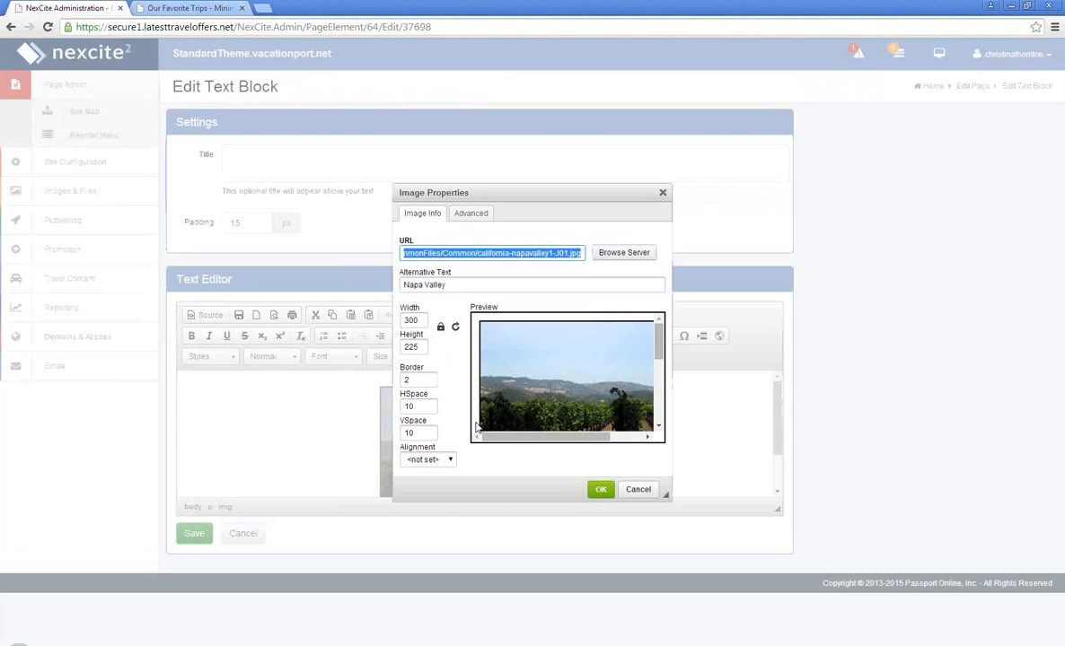
# - Review the vineyard image's alternative text, size and border settings and close its properties
pyautogui.click(422, 283)
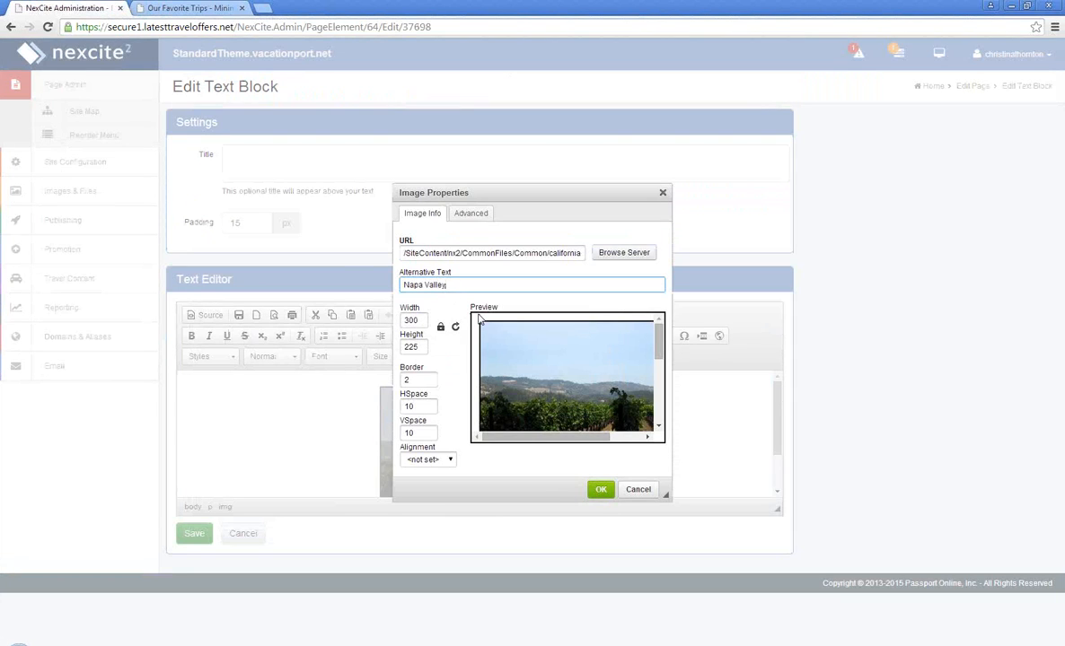
pyautogui.click(455, 379)
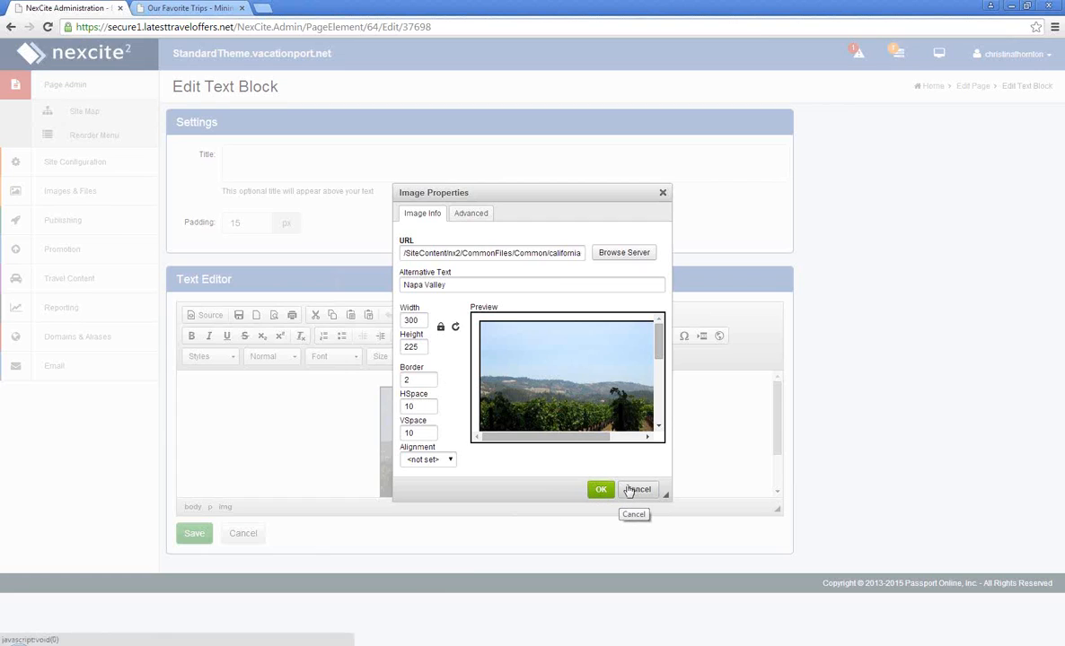
pyautogui.click(600, 490)
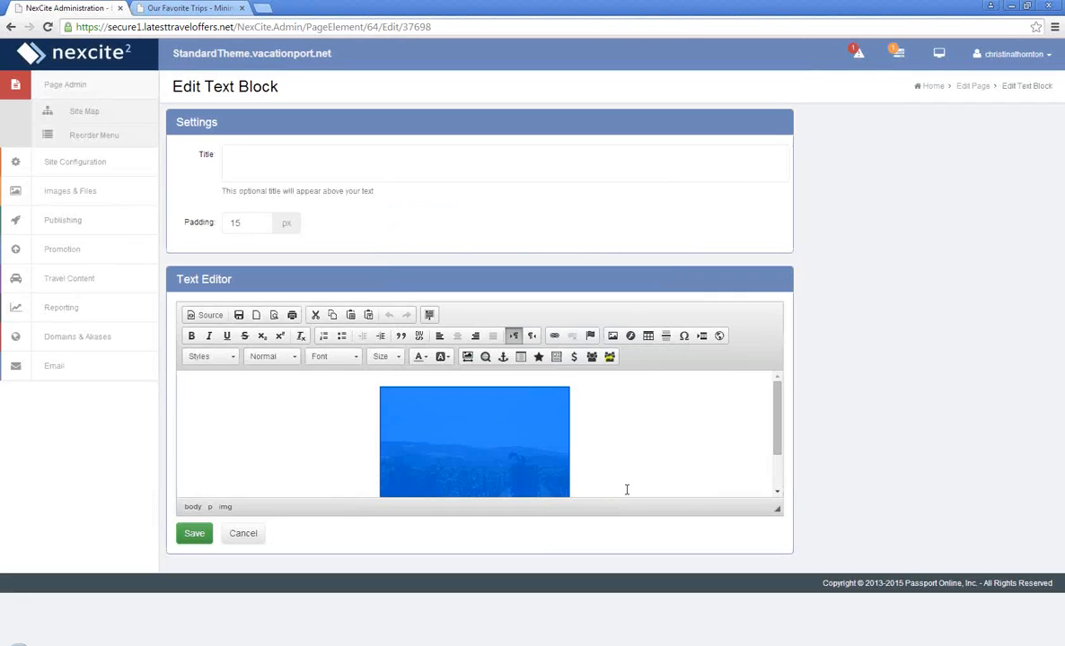
# - Start a new line directly below the vineyard image in the text block
pyautogui.scroll(-1, 589, 463)
pyautogui.click(578, 465)
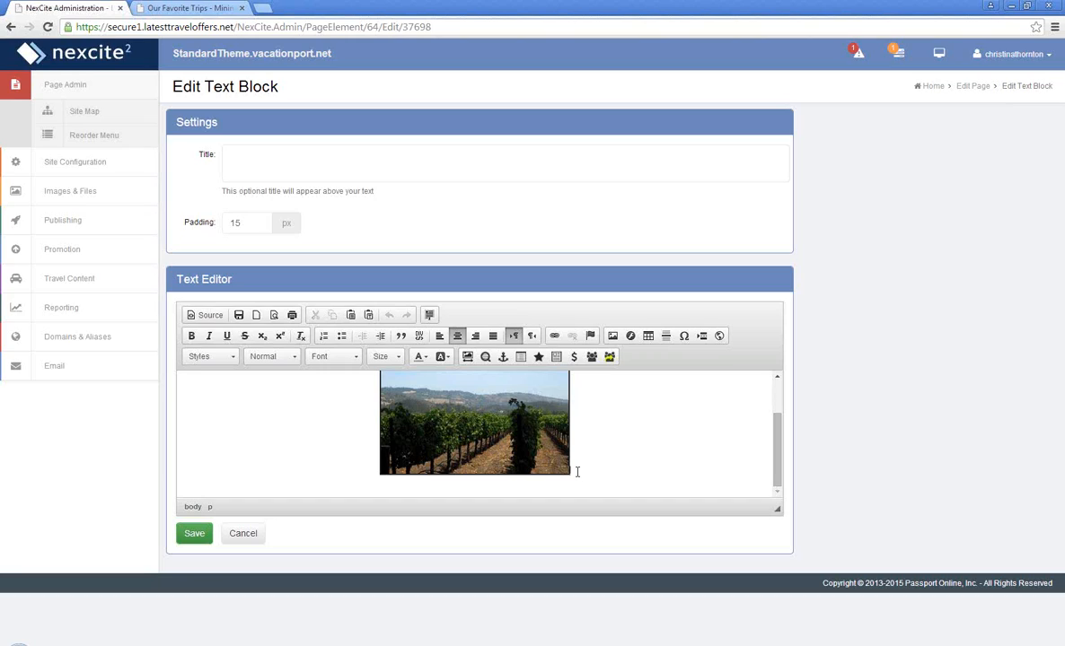
pyautogui.press('Return')
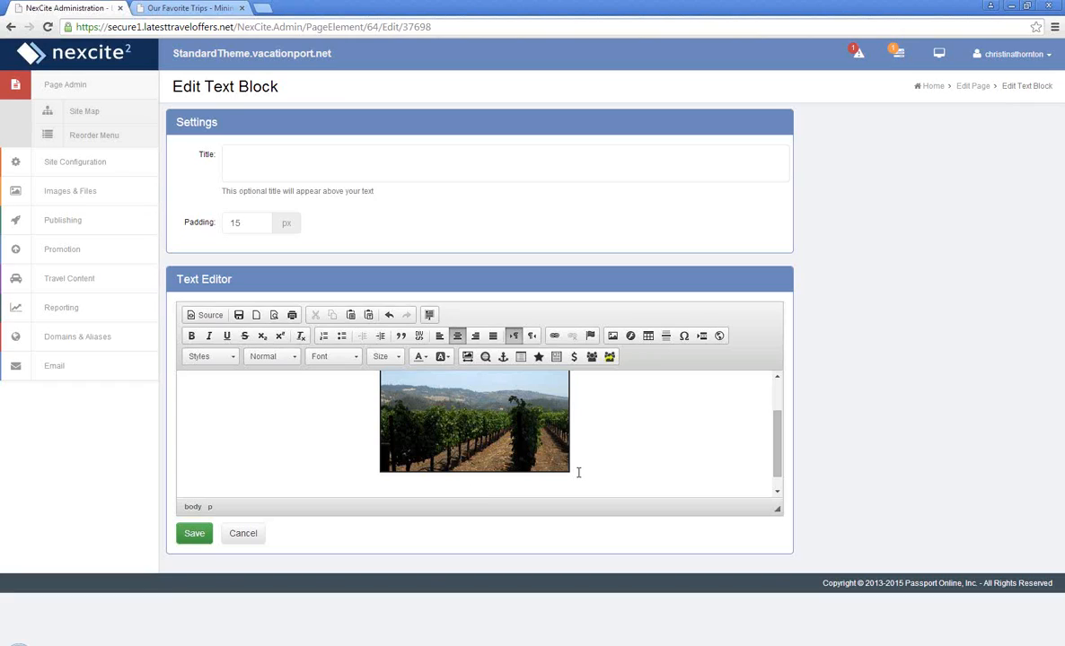
# - Start a new slide show in the text block with the Stripe Horizontal transition style and refresh its sample preview
pyautogui.click(467, 357)
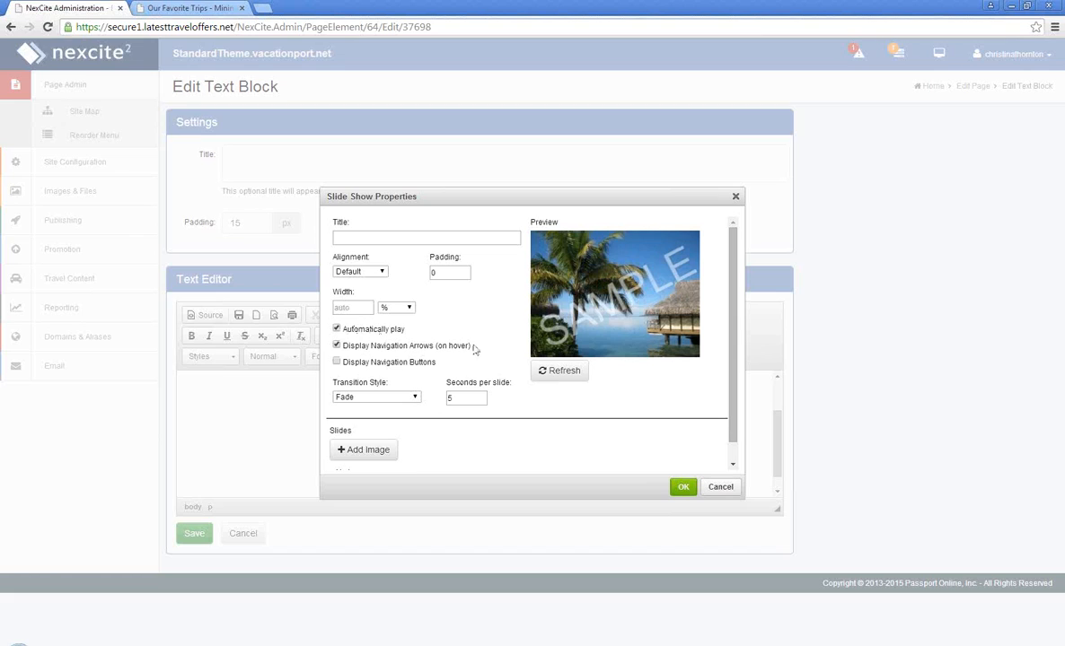
pyautogui.moveTo(576, 293)
pyautogui.scroll(-1, 497, 329)
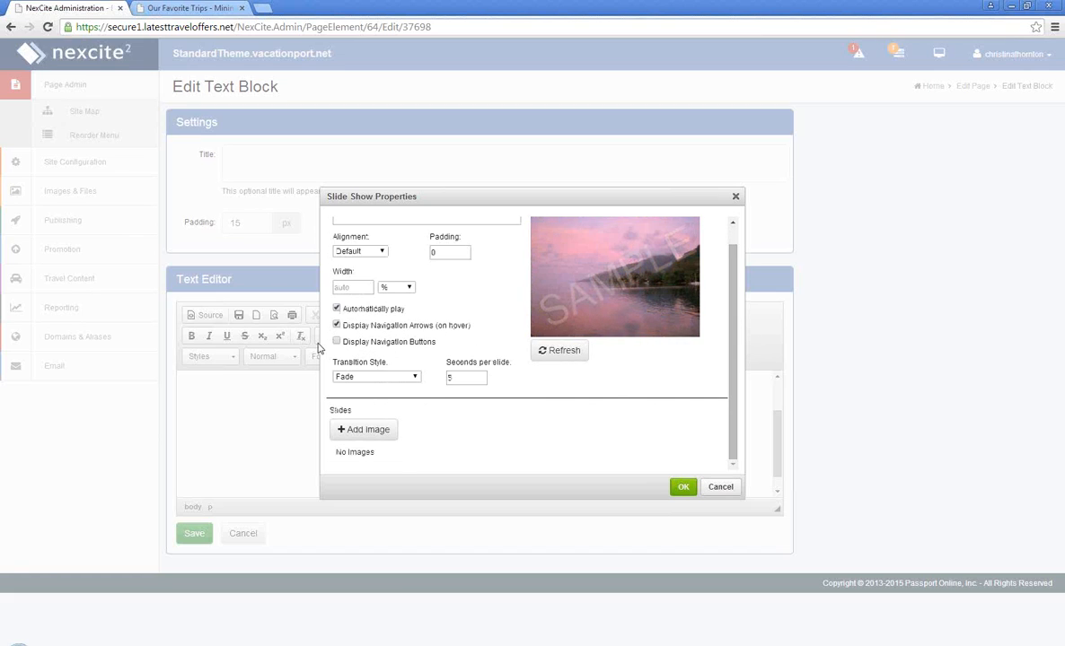
pyautogui.click(415, 378)
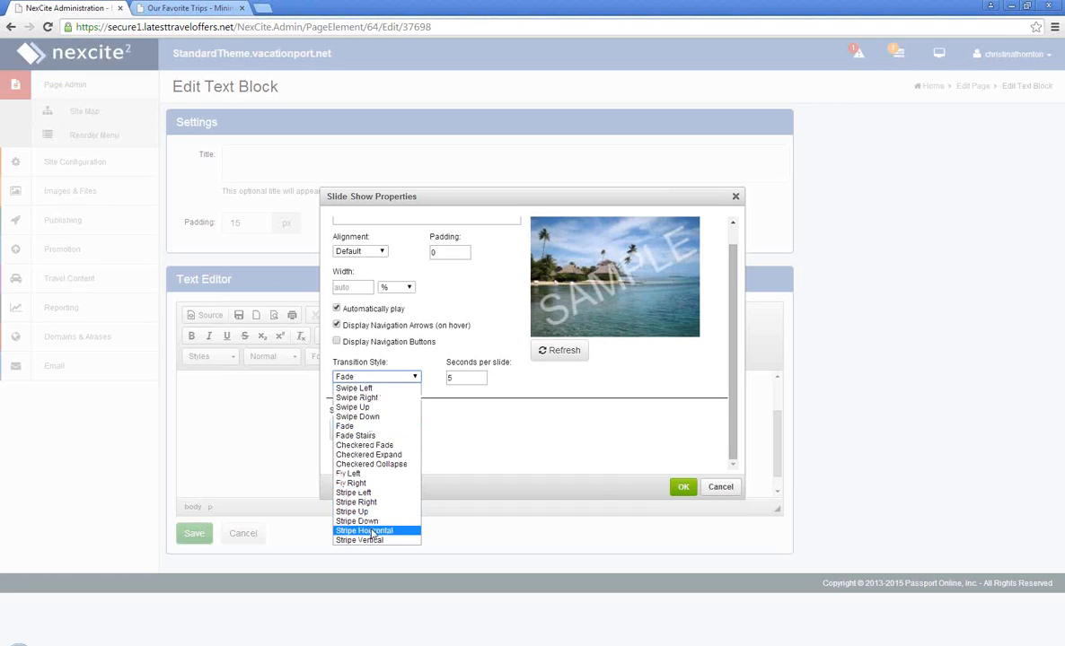
pyautogui.click(372, 531)
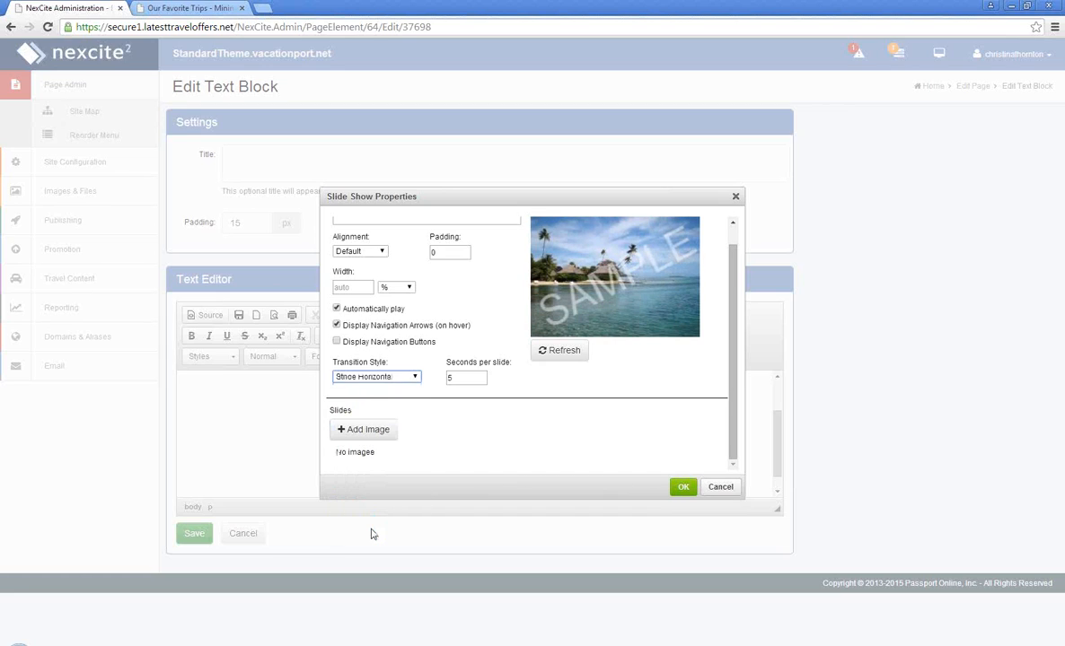
pyautogui.moveTo(640, 262)
pyautogui.click(564, 350)
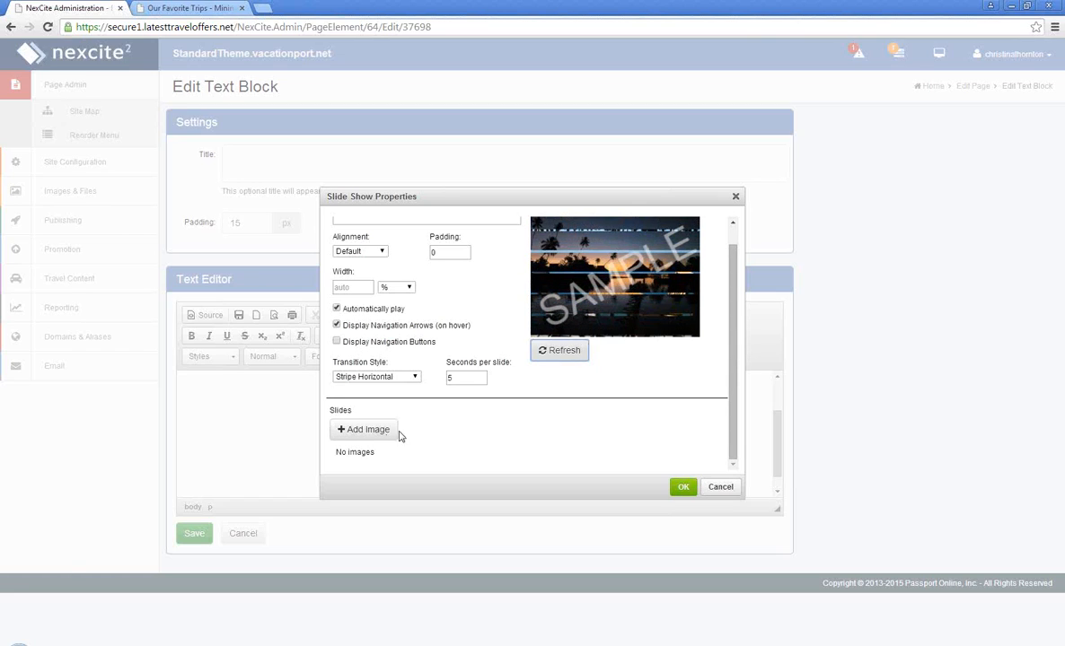
pyautogui.scroll(1, 490, 441)
pyautogui.scroll(-1, 491, 441)
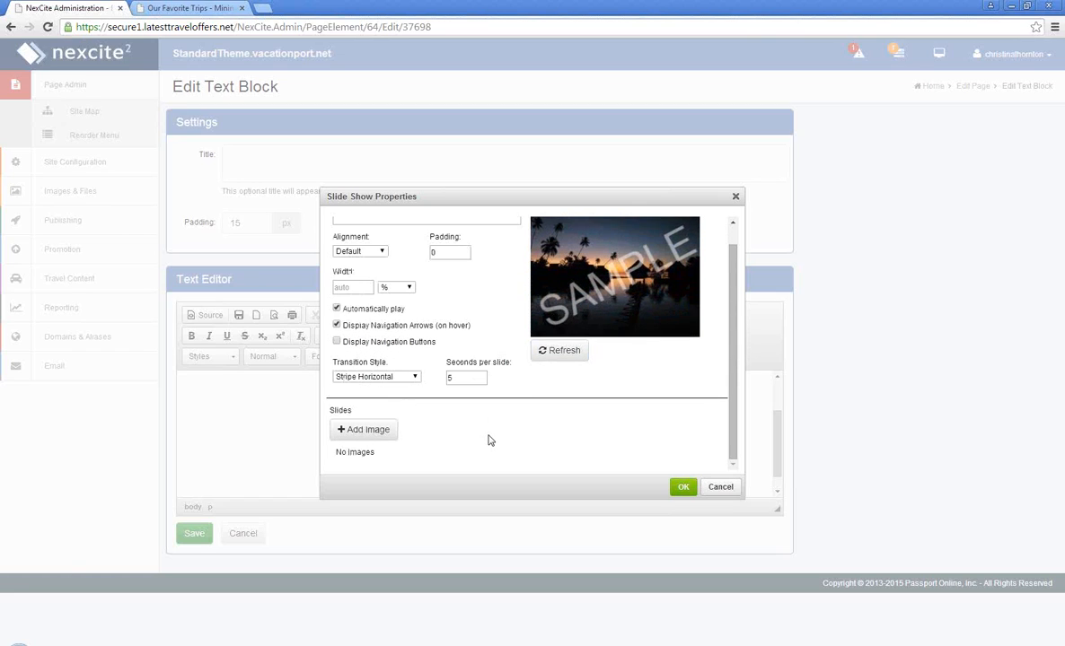
# - Add Banner-Flowers2-R01.jpg and Banner-Lighthouse-M07.jpg from the OurFavoriteTrips folder as slides
pyautogui.click(360, 431)
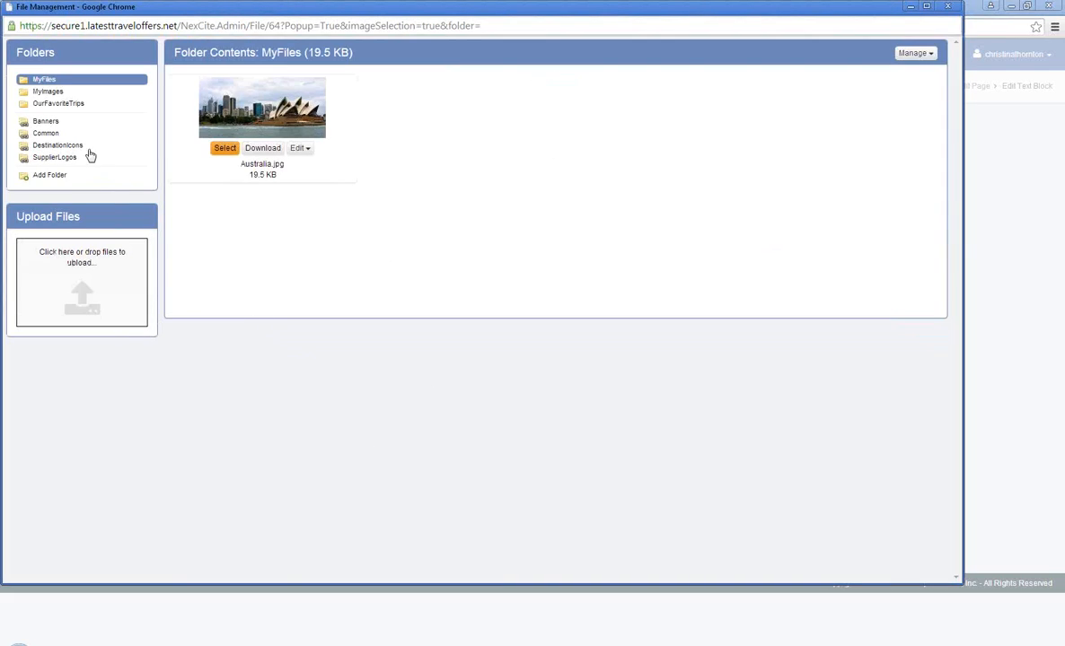
pyautogui.click(62, 106)
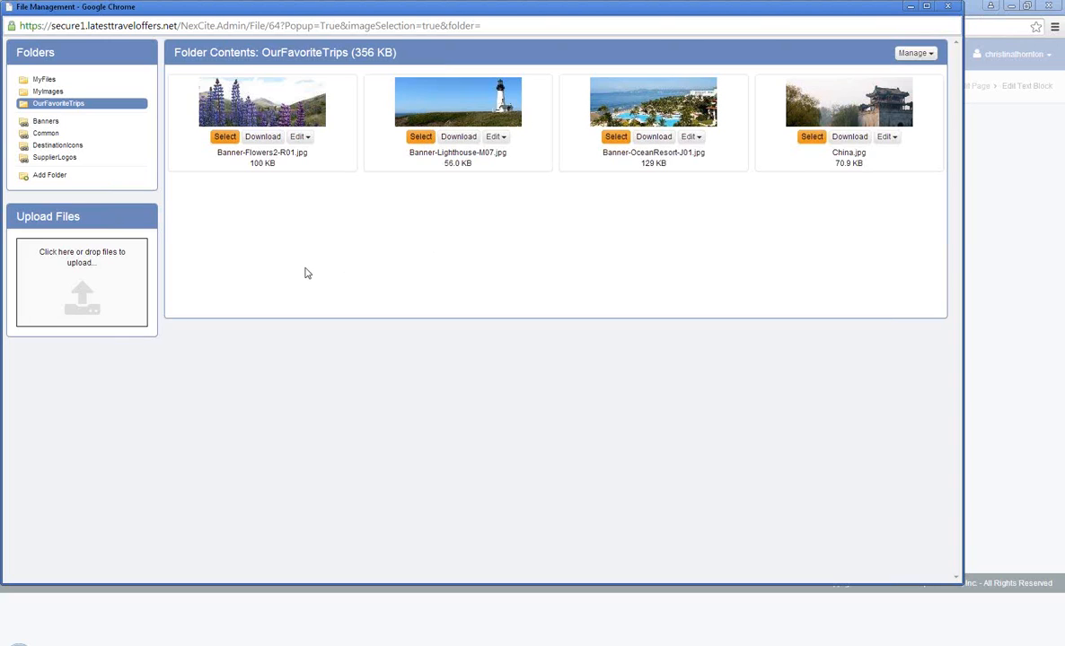
pyautogui.click(224, 138)
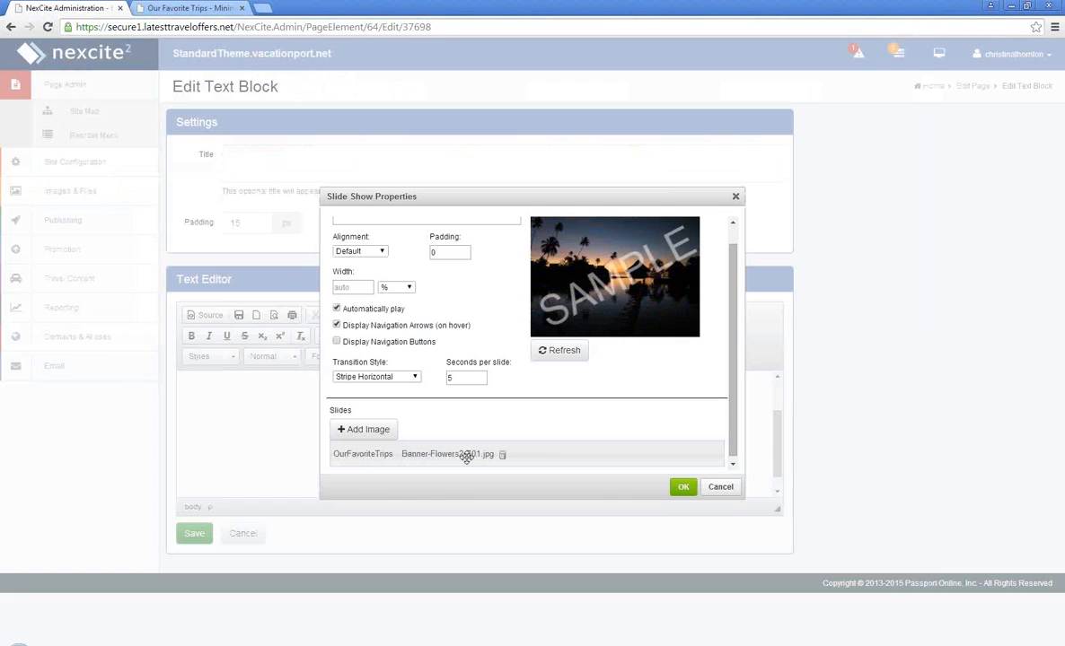
pyautogui.click(363, 430)
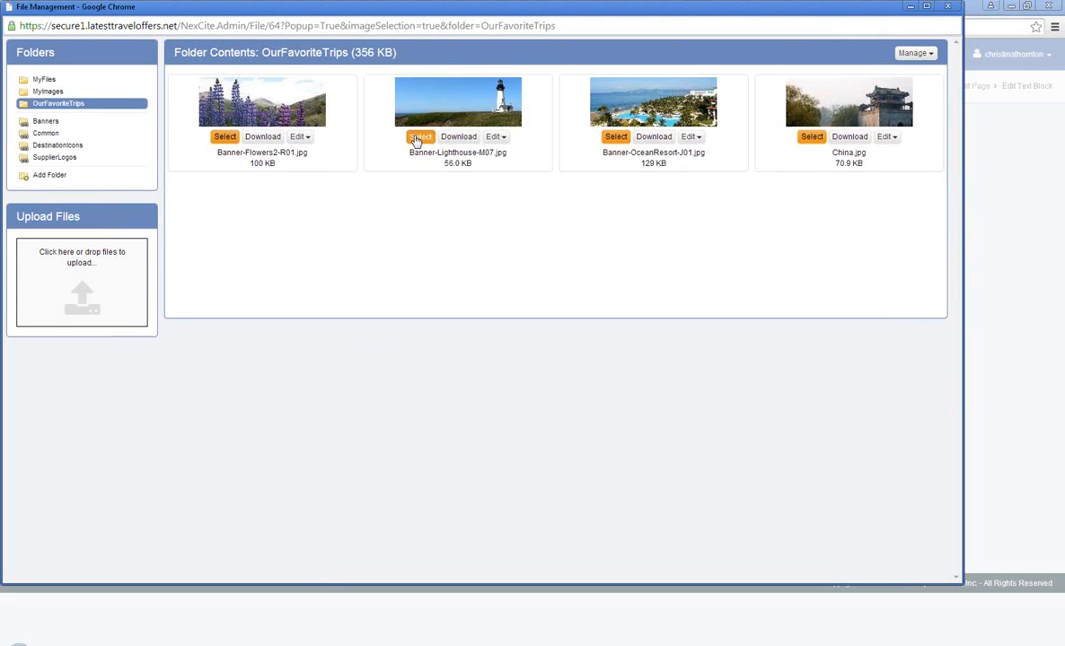
pyautogui.click(419, 136)
pyautogui.scroll(-1, 485, 386)
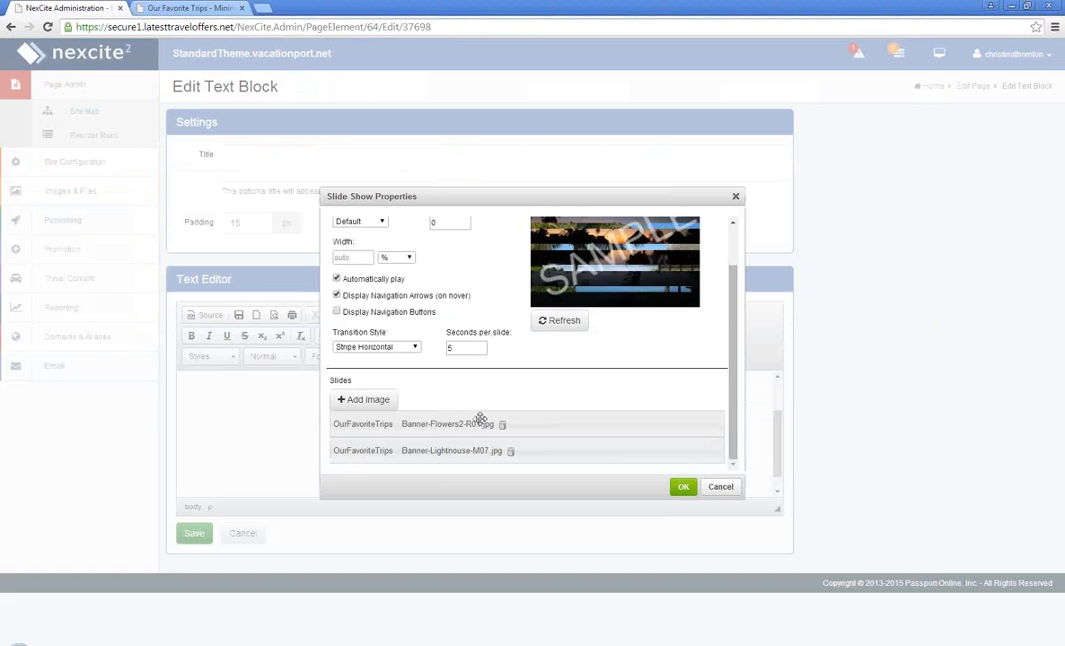
# - Add Banner-OceanResort-J01.jpg and China.jpg from the OurFavoriteTrips folder to the slide show
pyautogui.click(381, 400)
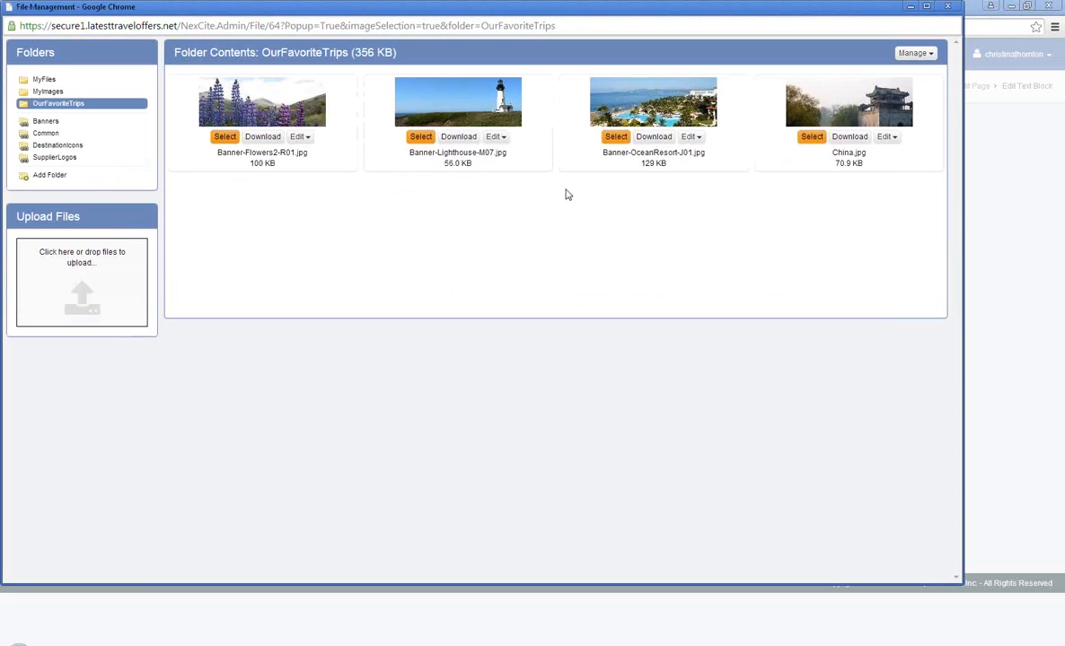
pyautogui.click(614, 137)
pyautogui.scroll(-1, 498, 342)
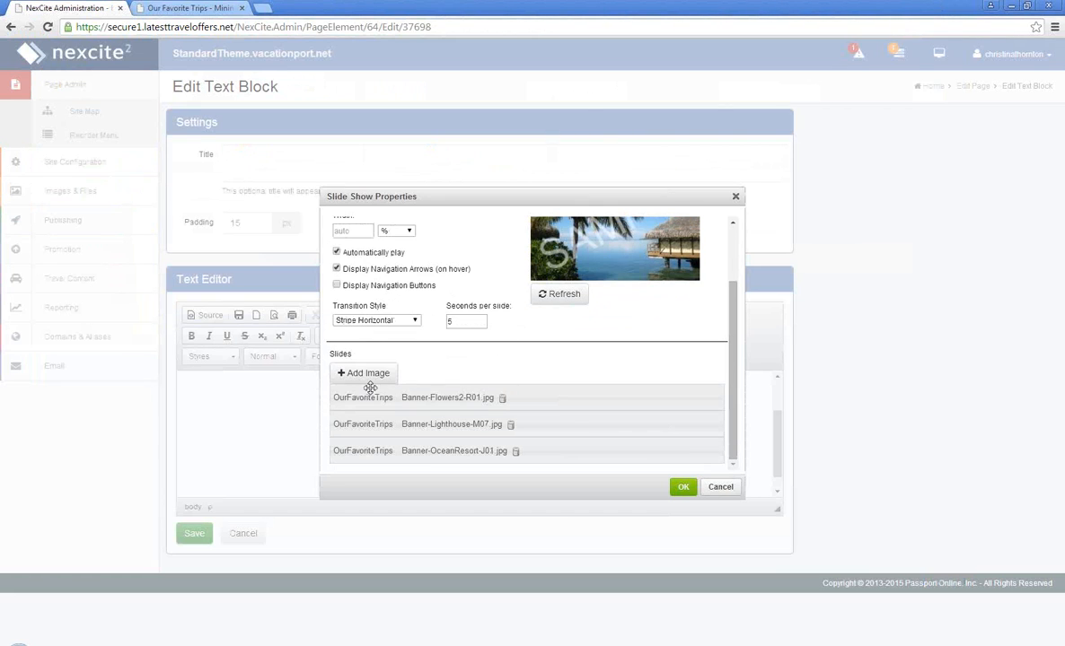
pyautogui.click(346, 370)
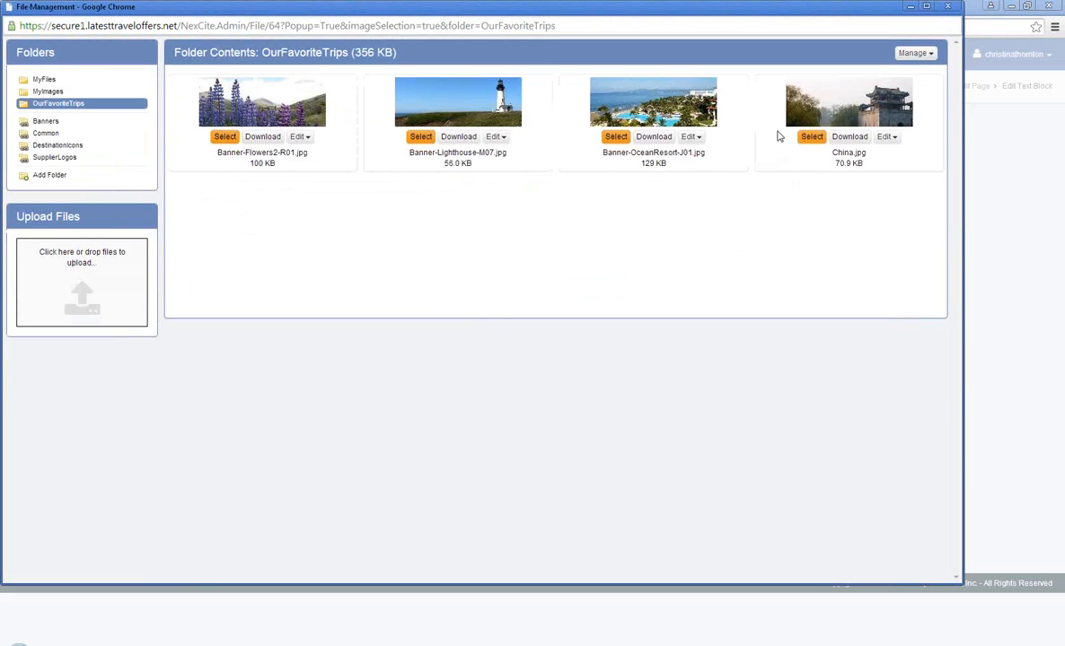
pyautogui.click(808, 137)
pyautogui.scroll(-1, 592, 371)
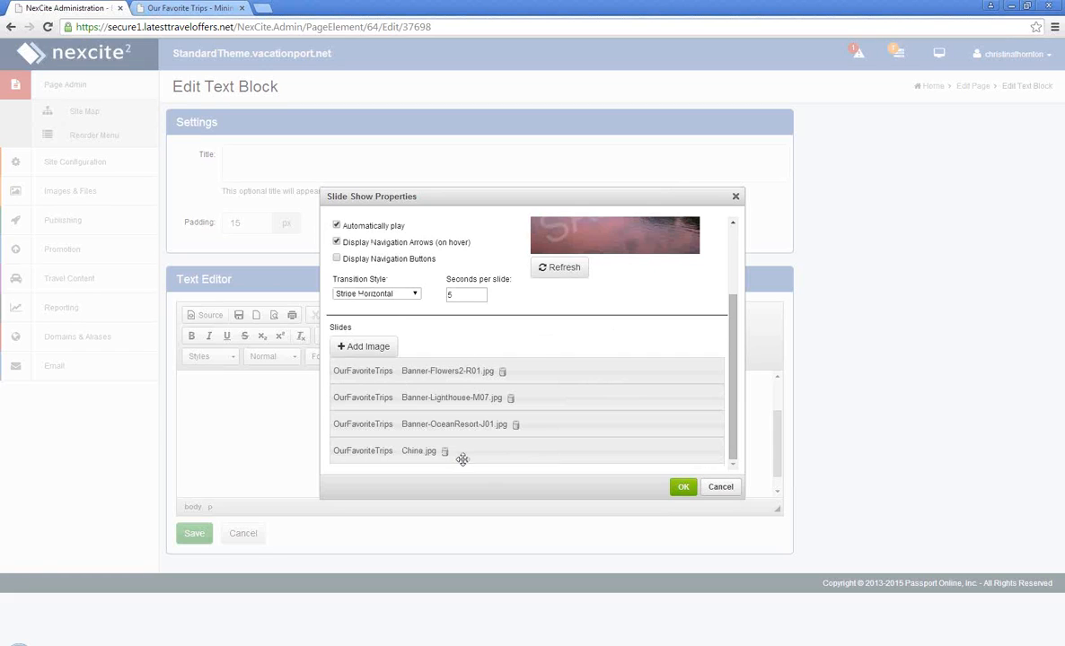
# - Refresh the slide show preview, set its alignment to Center and insert it into the text block
pyautogui.scroll(3, 528, 449)
pyautogui.click(561, 372)
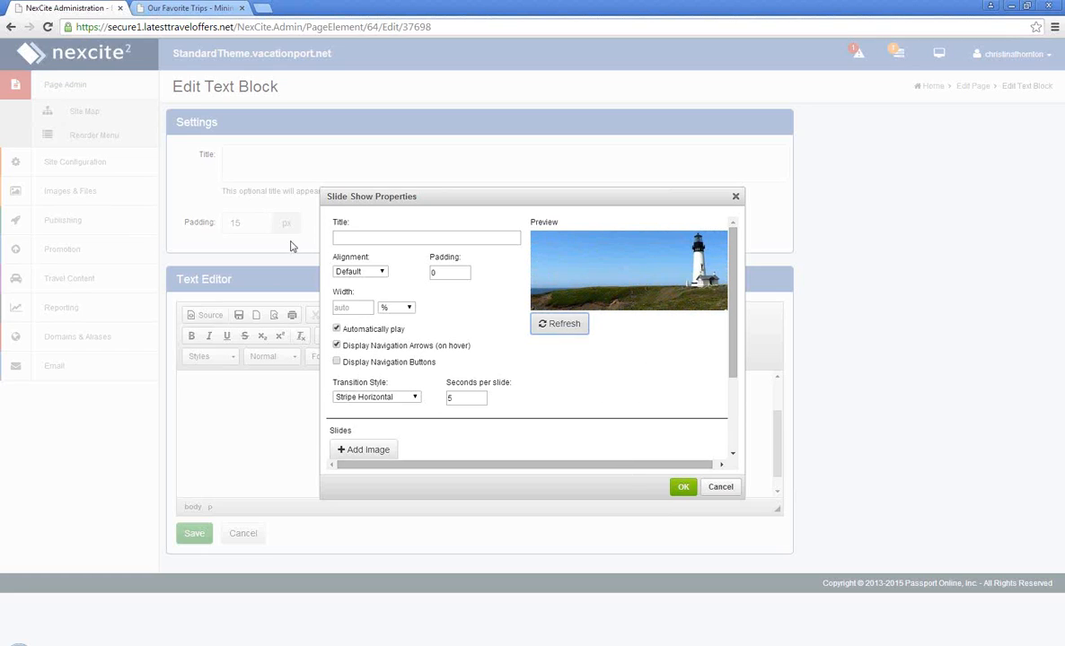
pyautogui.click(359, 271)
pyautogui.click(350, 302)
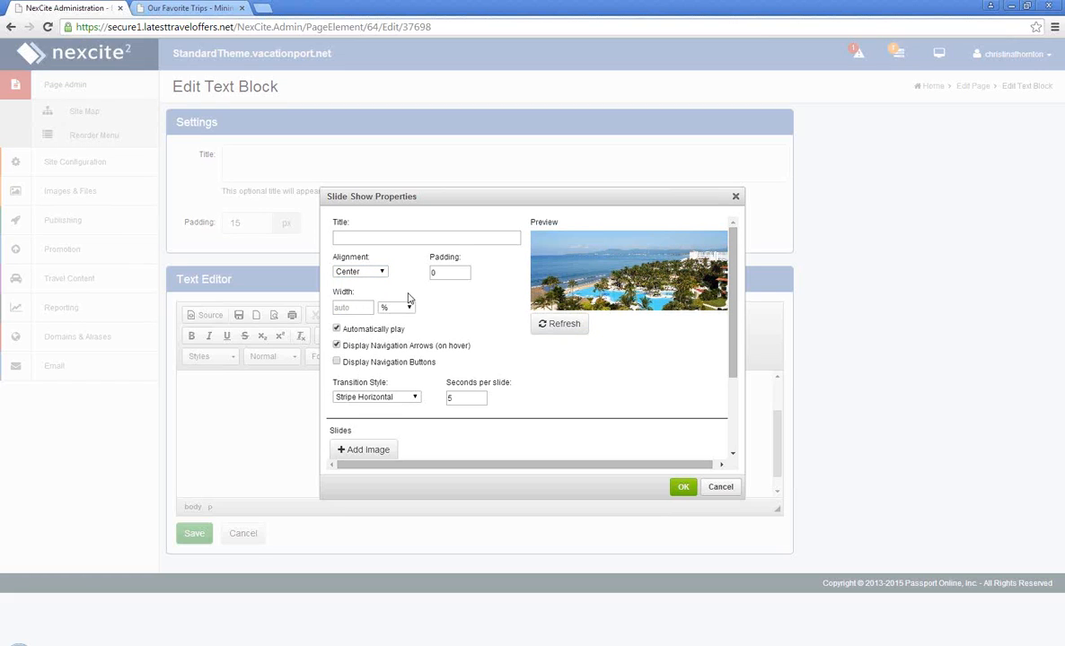
pyautogui.scroll(-3, 584, 387)
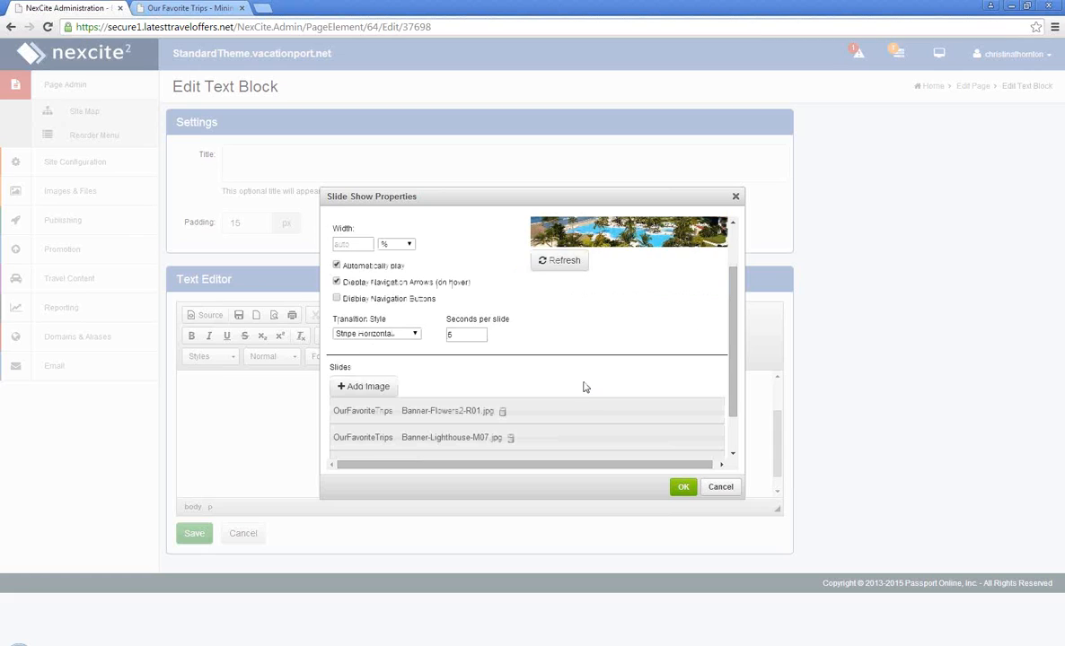
pyautogui.click(683, 487)
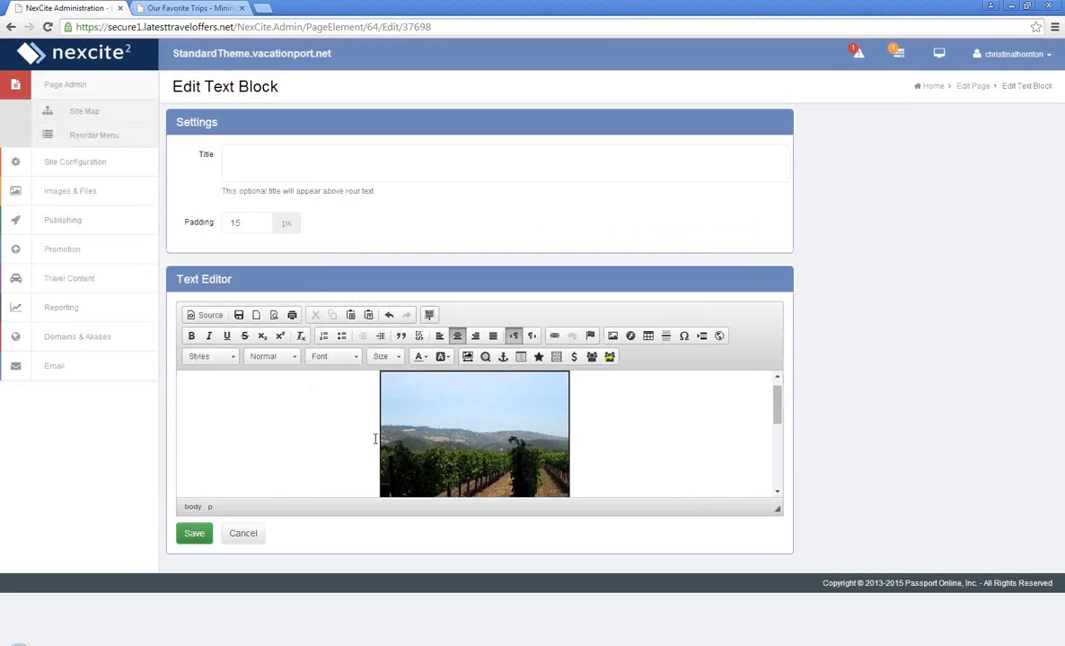
# - Check the slide show placeholder below the vineyard image and save the text block
pyautogui.scroll(2, 385, 453)
pyautogui.scroll(-1, 385, 453)
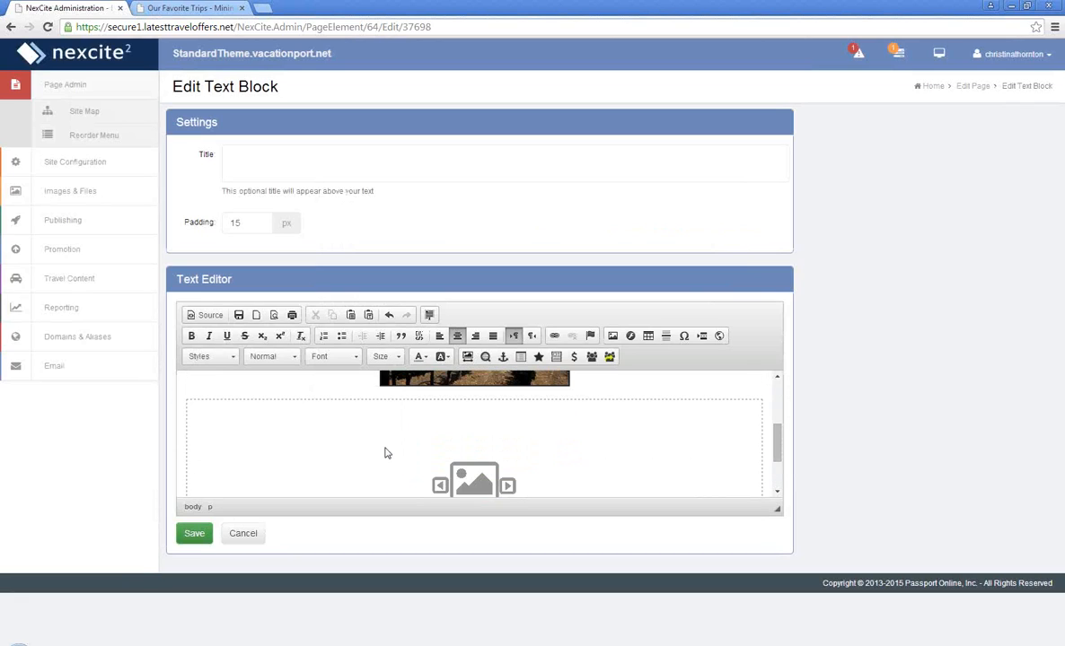
pyautogui.scroll(-1, 386, 454)
pyautogui.scroll(1, 387, 453)
pyautogui.scroll(-1, 575, 460)
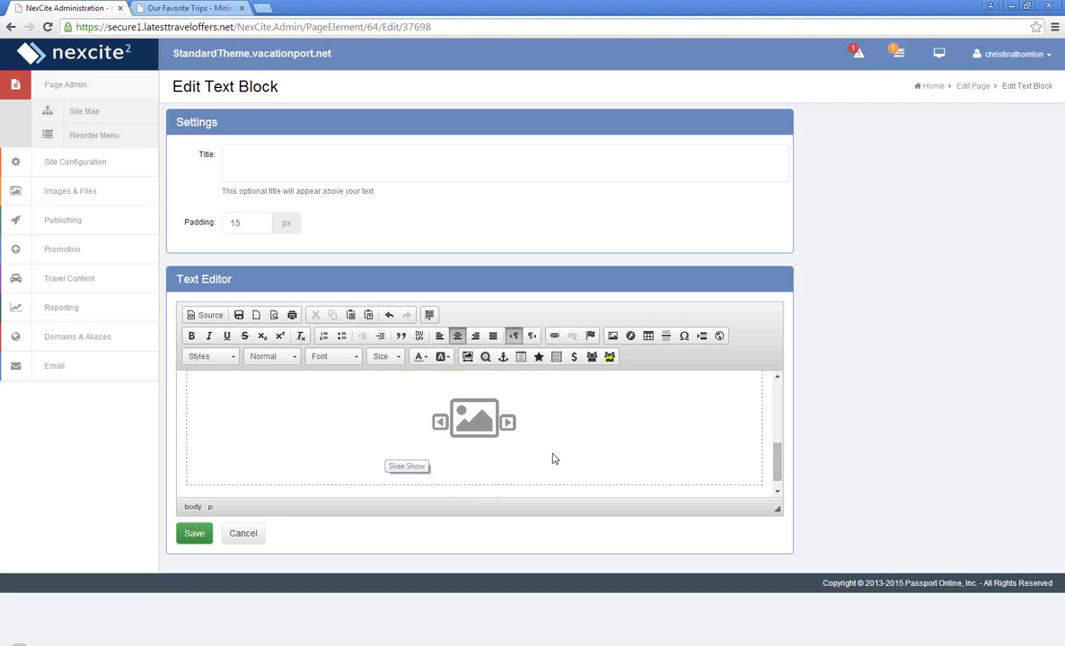
pyautogui.click(192, 535)
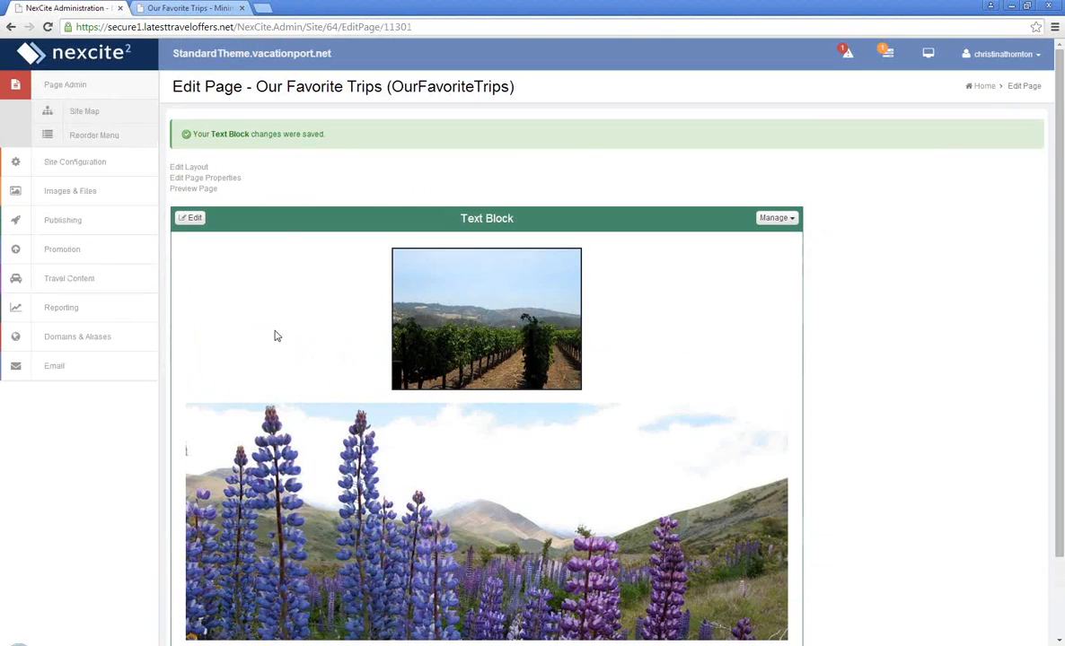
# - Preview the Our Favorite Trips page and advance through the slide show's images with its navigation arrows
pyautogui.click(193, 189)
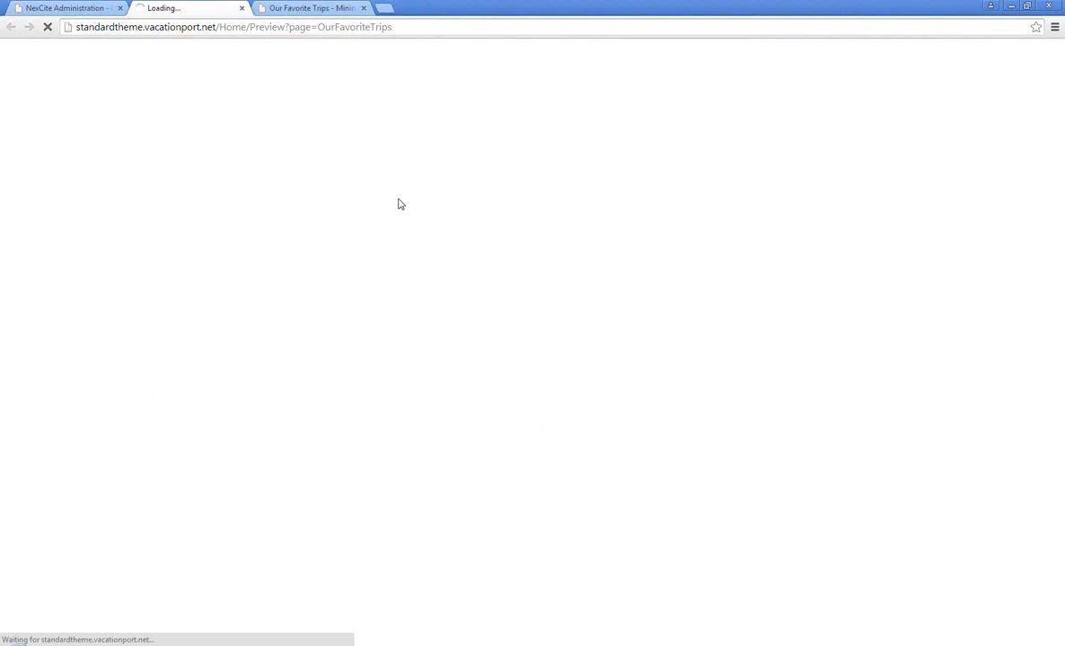
pyautogui.scroll(-1, 850, 251)
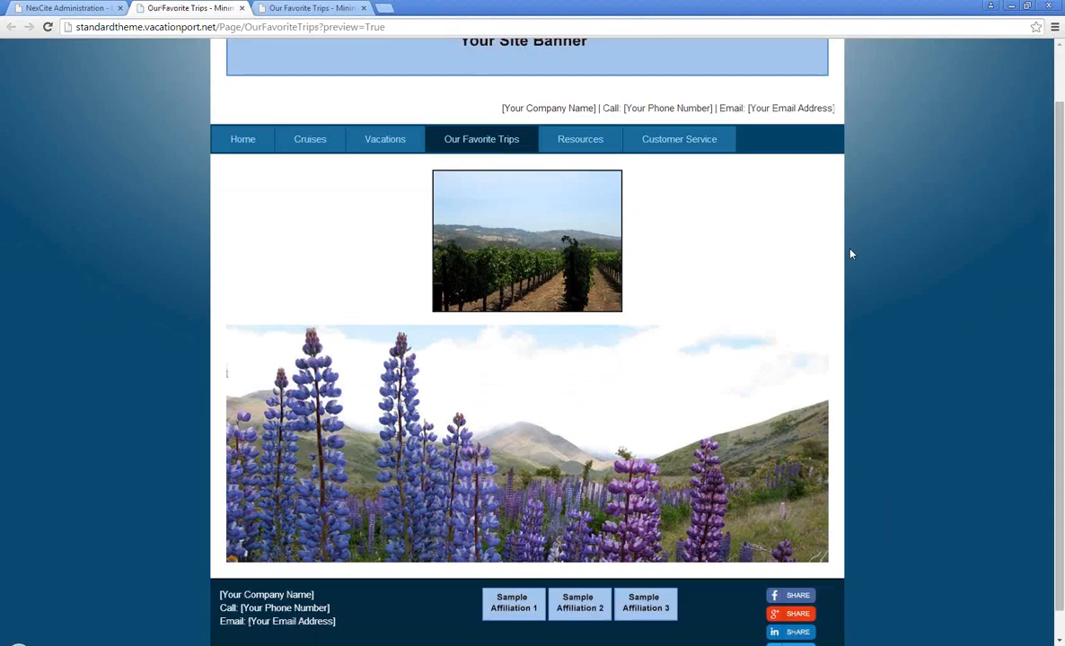
pyautogui.scroll(-1, 851, 255)
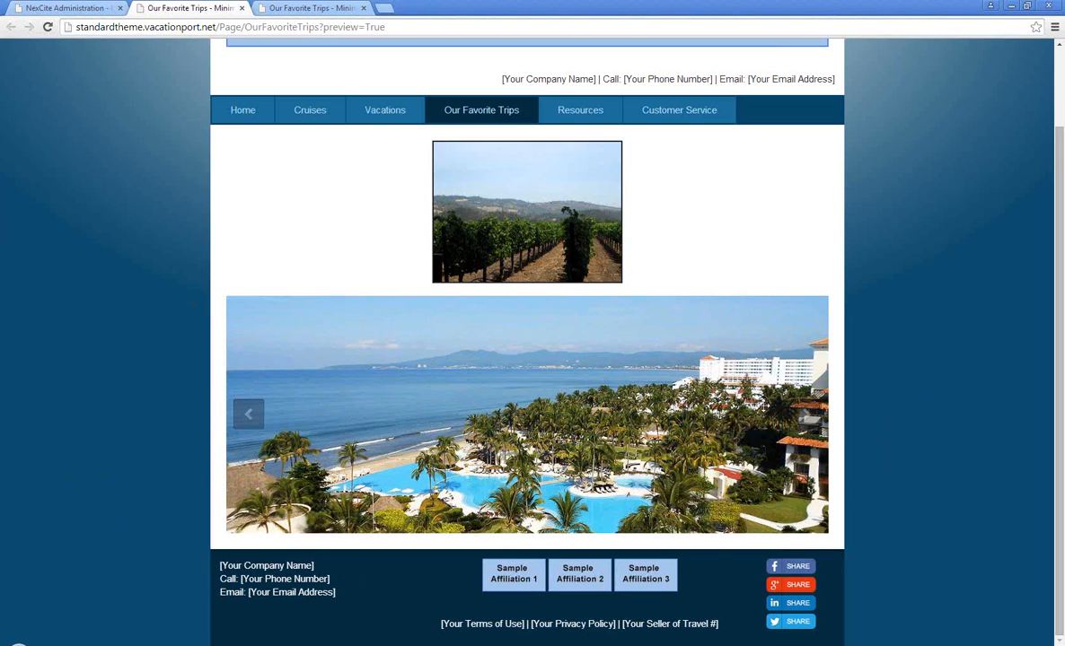
pyautogui.click(802, 417)
pyautogui.click(802, 417)
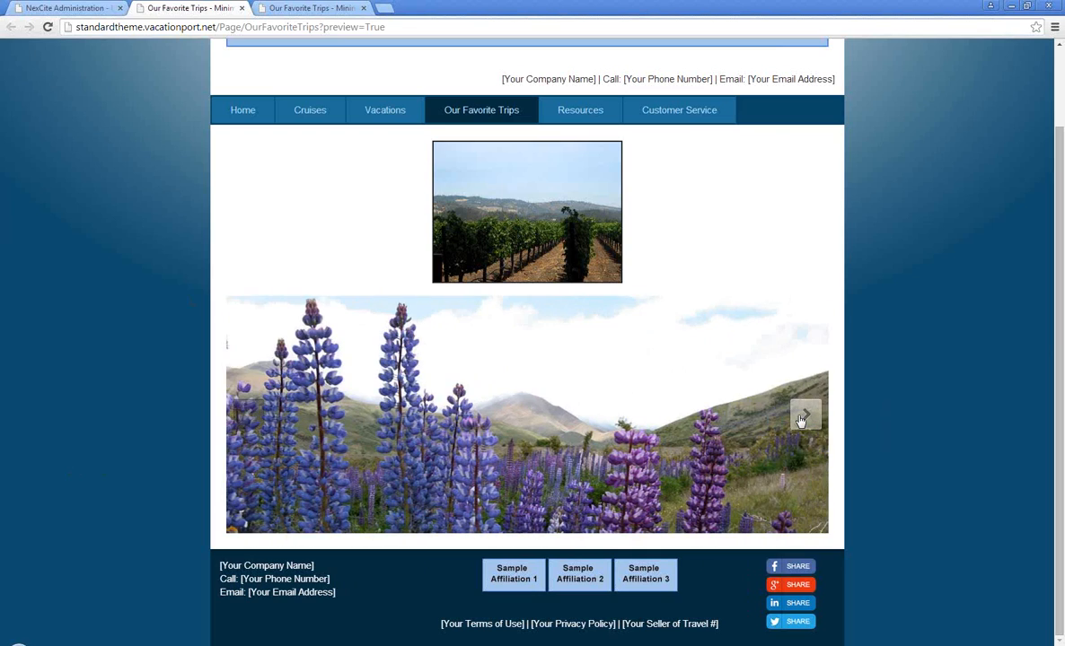
pyautogui.click(802, 418)
pyautogui.click(802, 419)
pyautogui.click(802, 419)
pyautogui.click(801, 419)
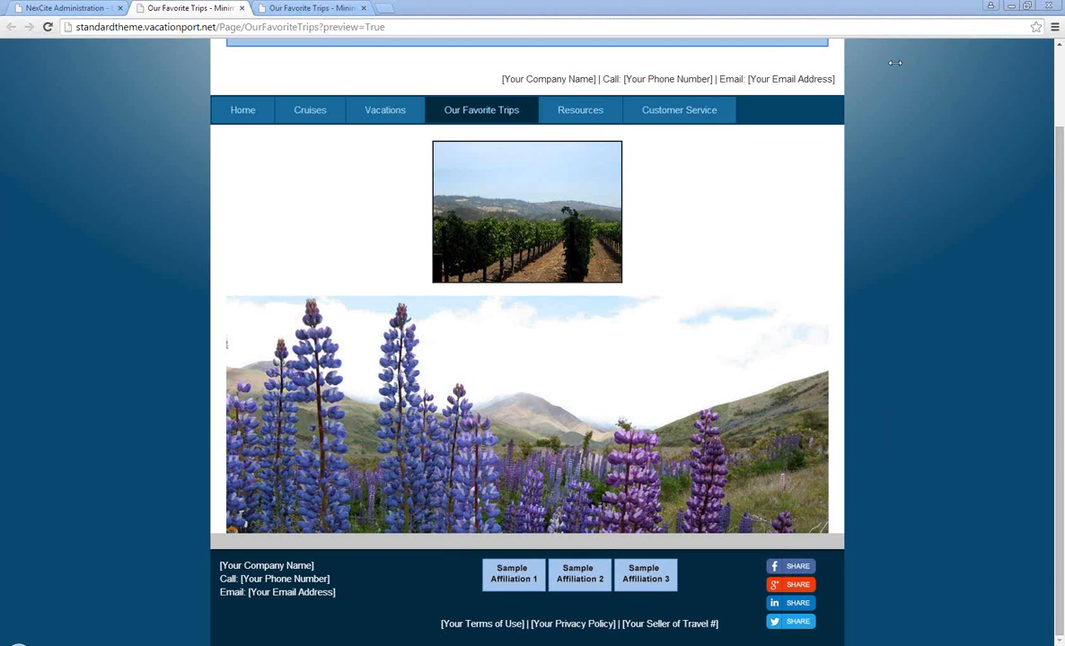
# - Reopen the page's text block for editing in the site administration and place the cursor beside the vineyard image
pyautogui.click(63, 7)
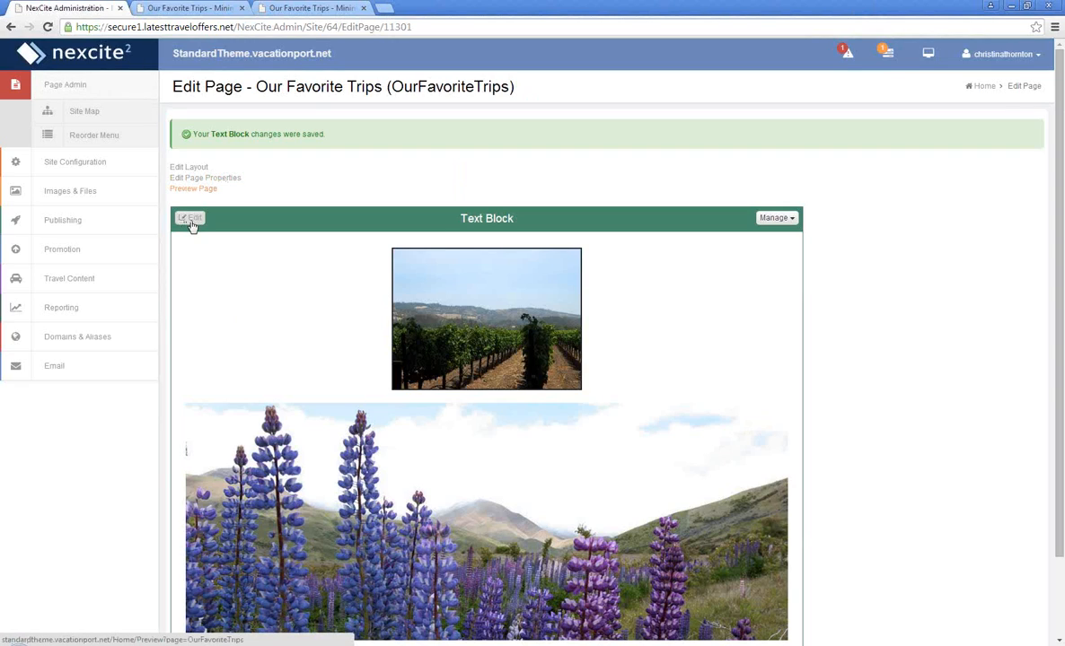
pyautogui.click(190, 218)
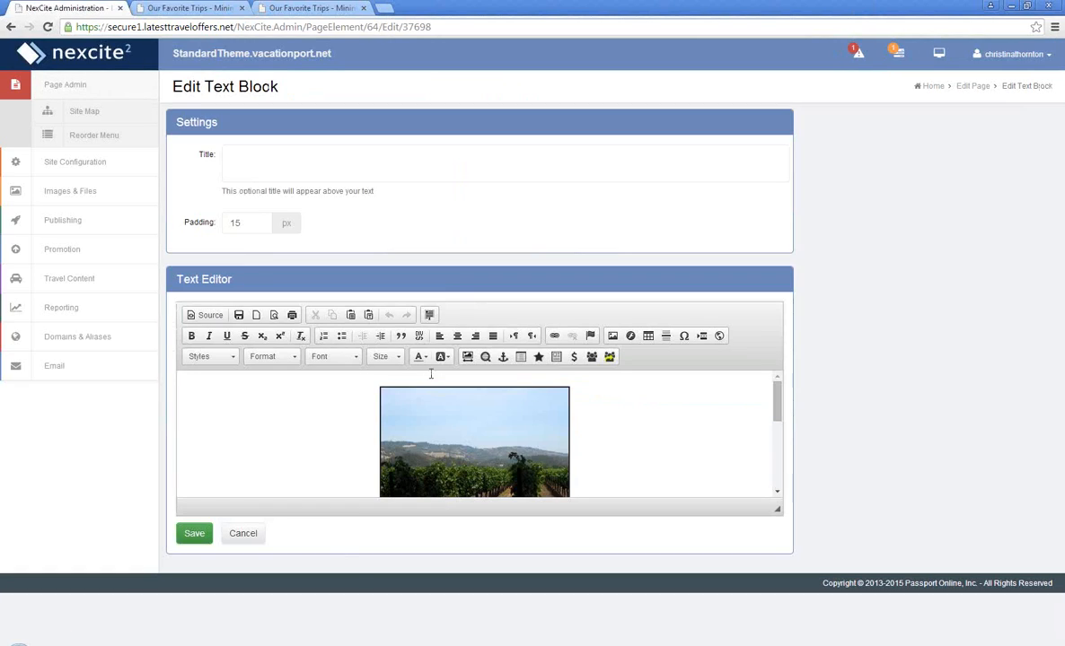
pyautogui.click(428, 395)
pyautogui.click(677, 406)
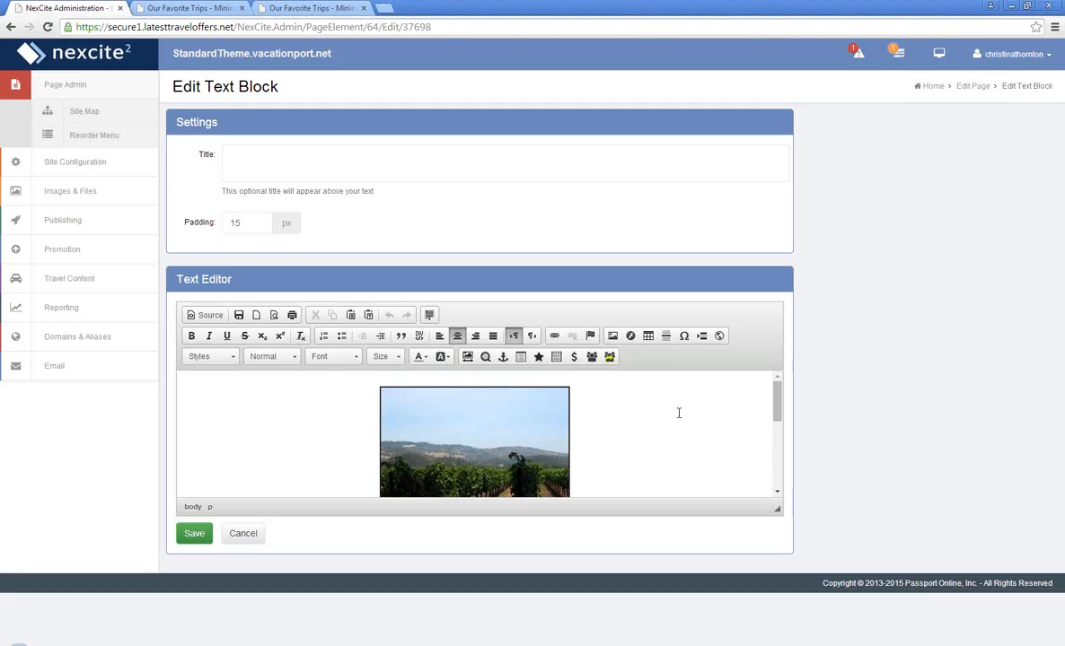
# - Add the centered caption "Learn More About Napa Valley" on its own line below the vineyard image
pyautogui.scroll(-2, 629, 458)
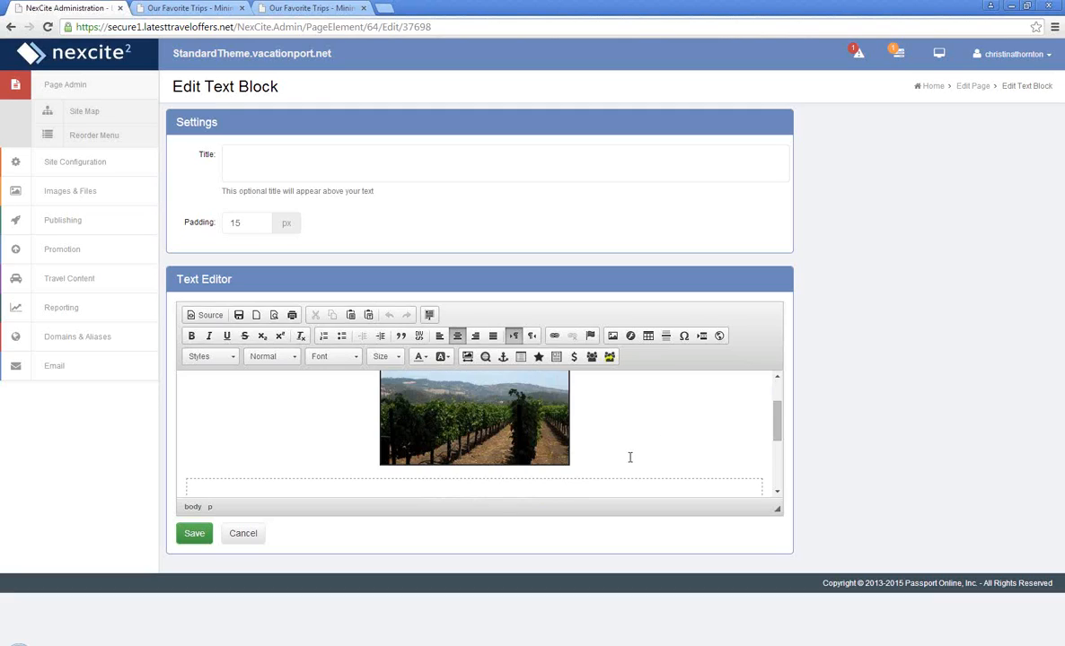
pyautogui.scroll(2, 630, 458)
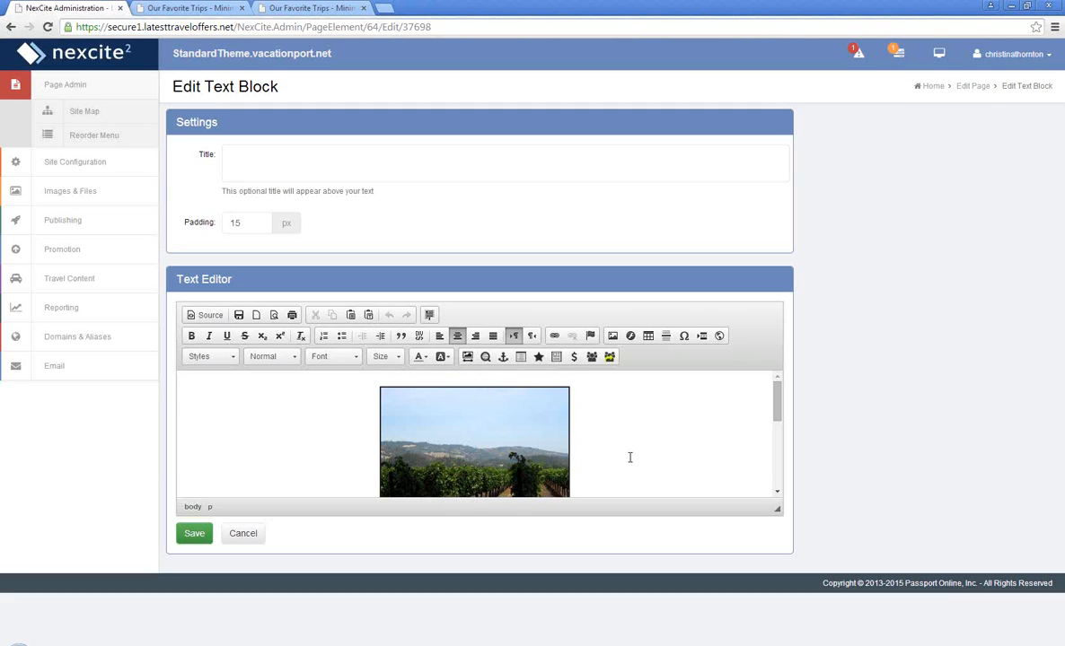
pyautogui.click(603, 443)
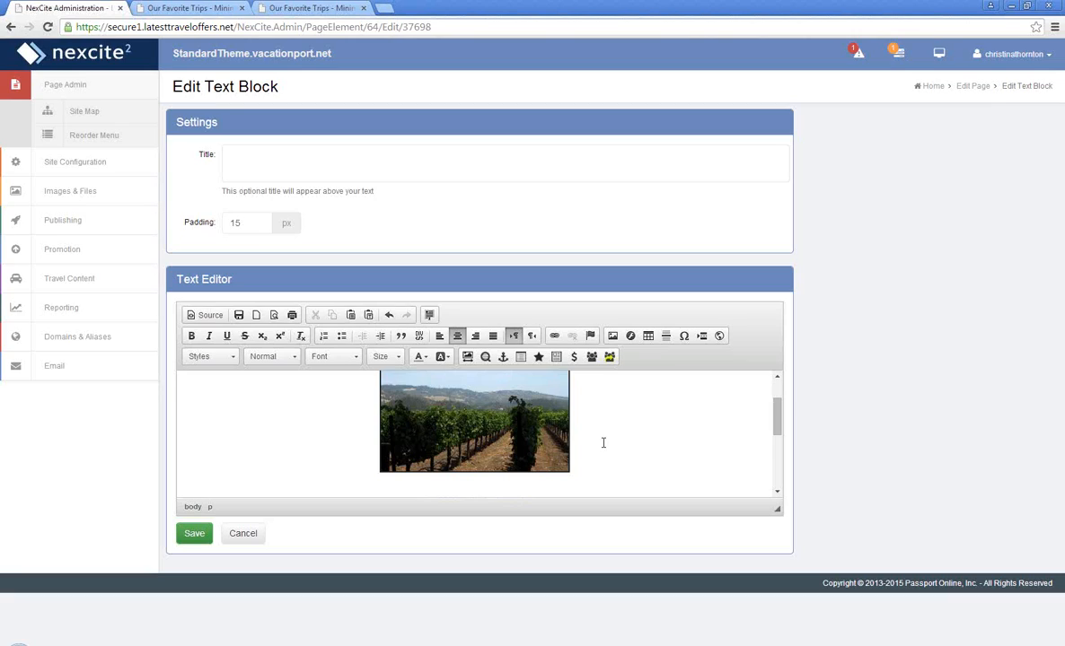
pyautogui.write('Learn More About Napa Valley')
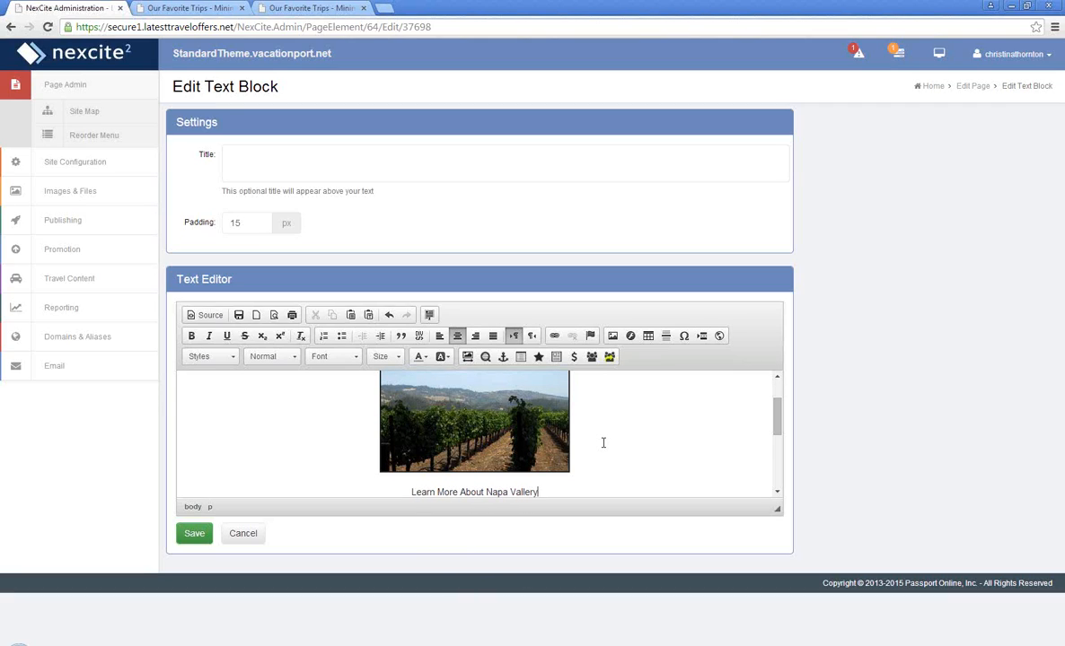
pyautogui.press('BackSpace')
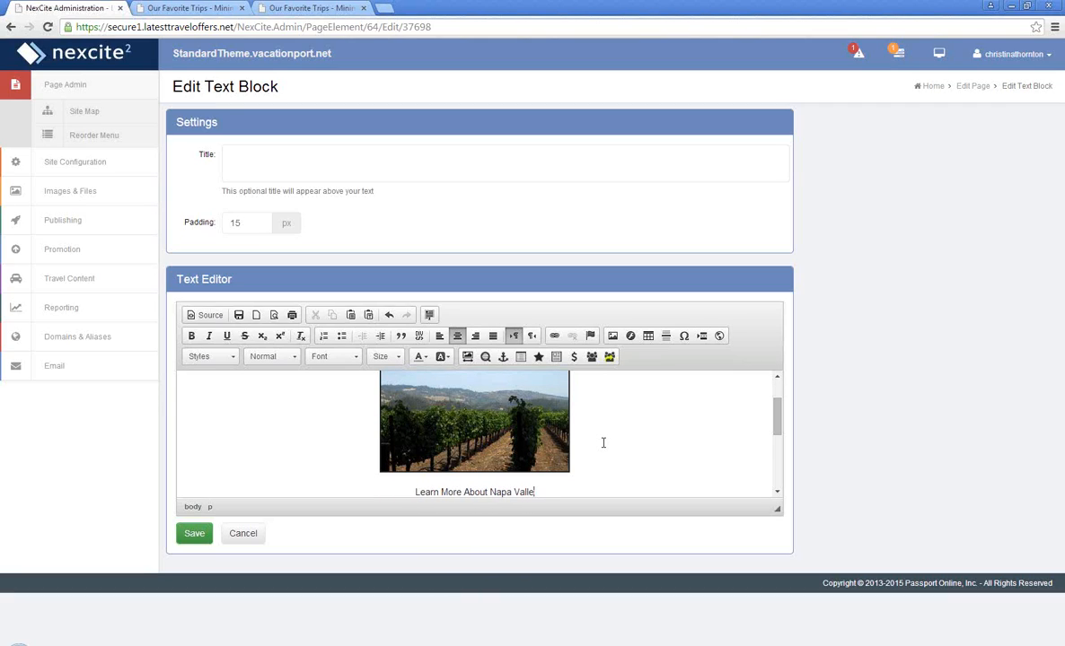
pyautogui.write('y')
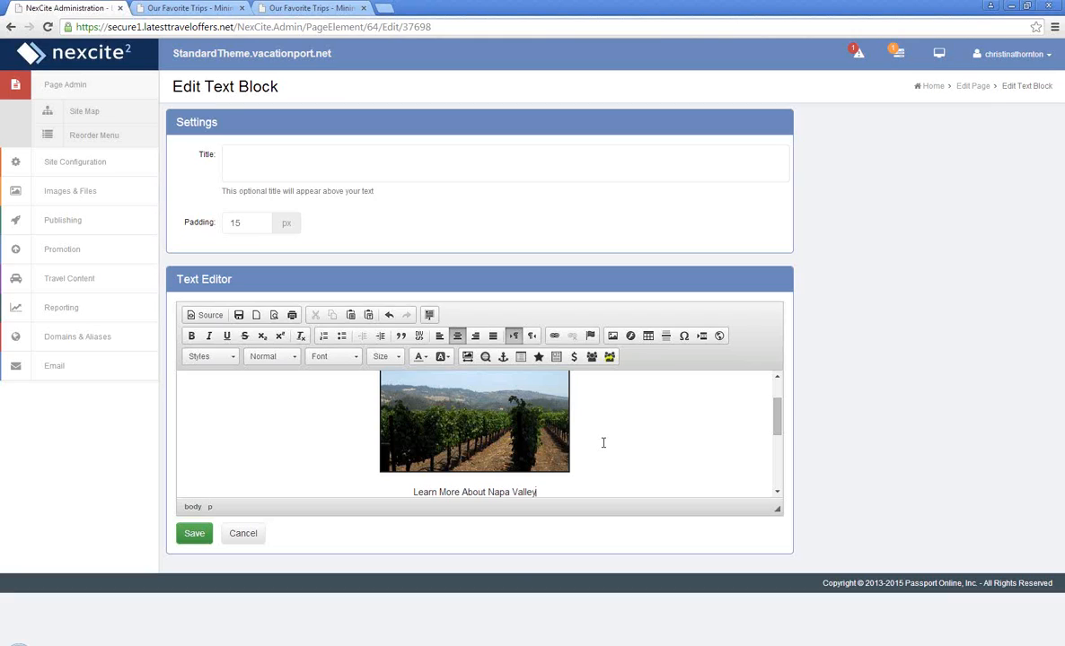
pyautogui.click(489, 457)
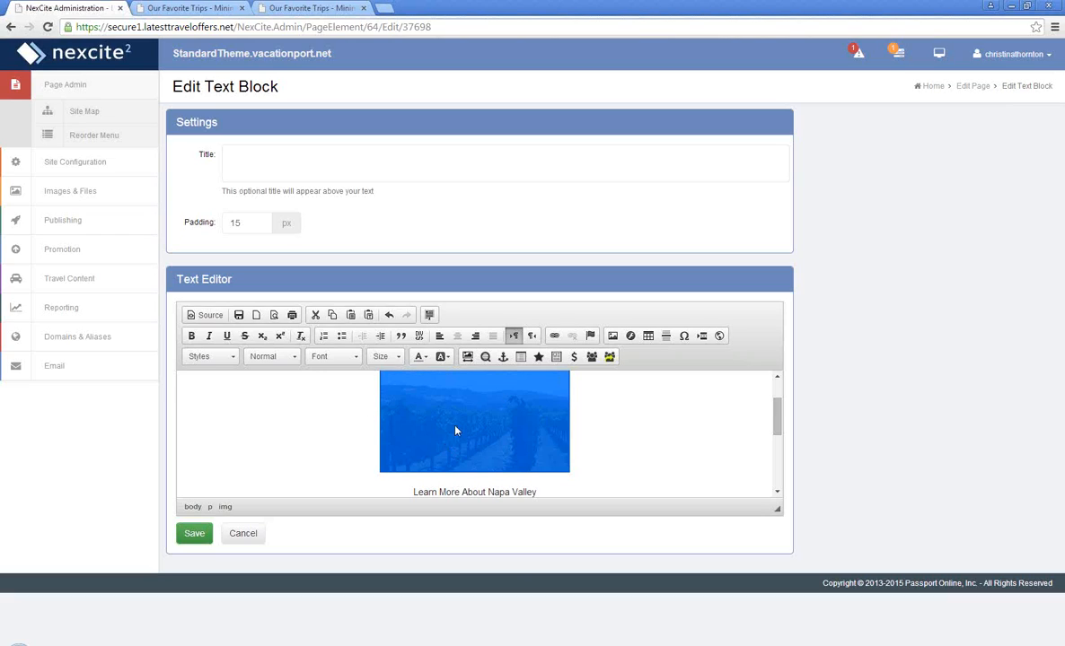
pyautogui.click(555, 336)
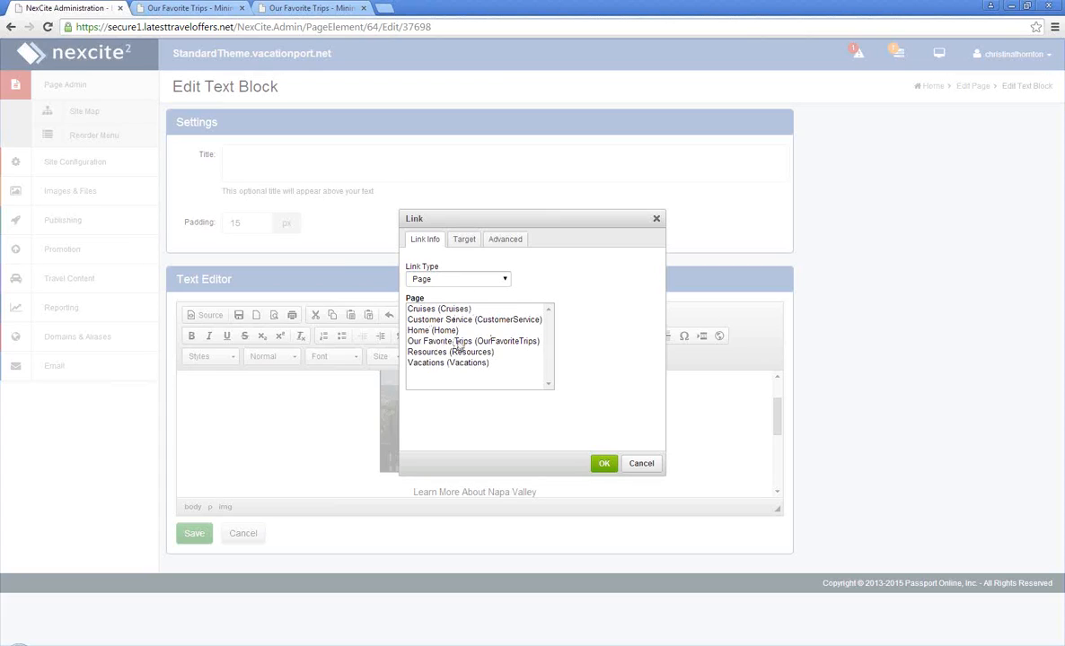
pyautogui.click(466, 280)
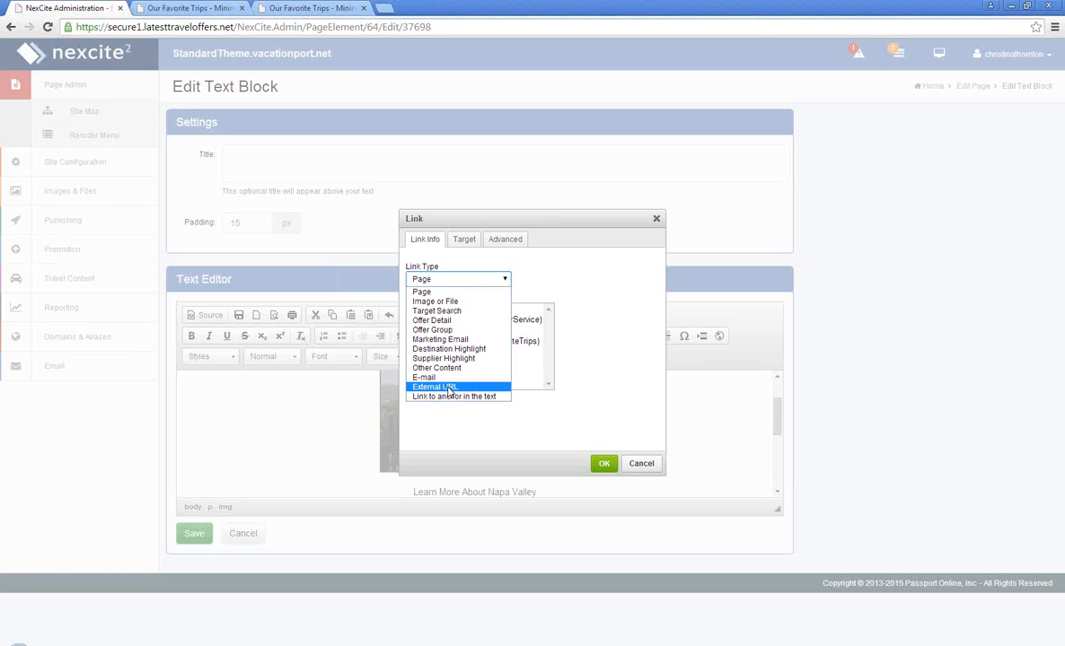
pyautogui.click(447, 387)
pyautogui.click(475, 311)
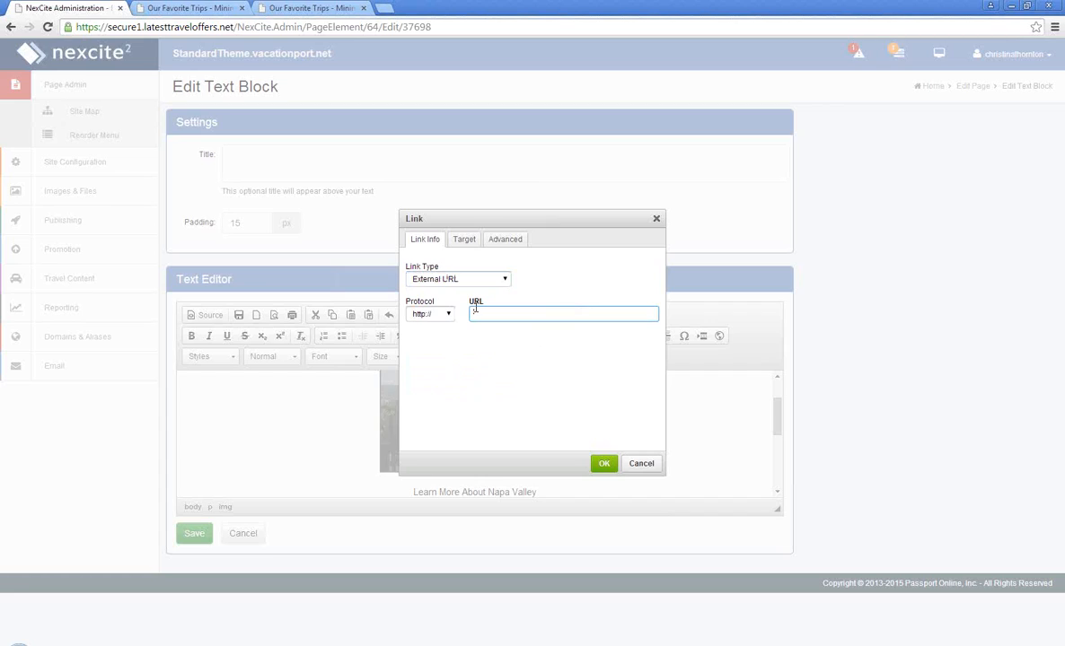
pyautogui.write('www.napavalley.com')
# - Set the image link's target to New Window (_blank) and apply the link
pyautogui.click(474, 247)
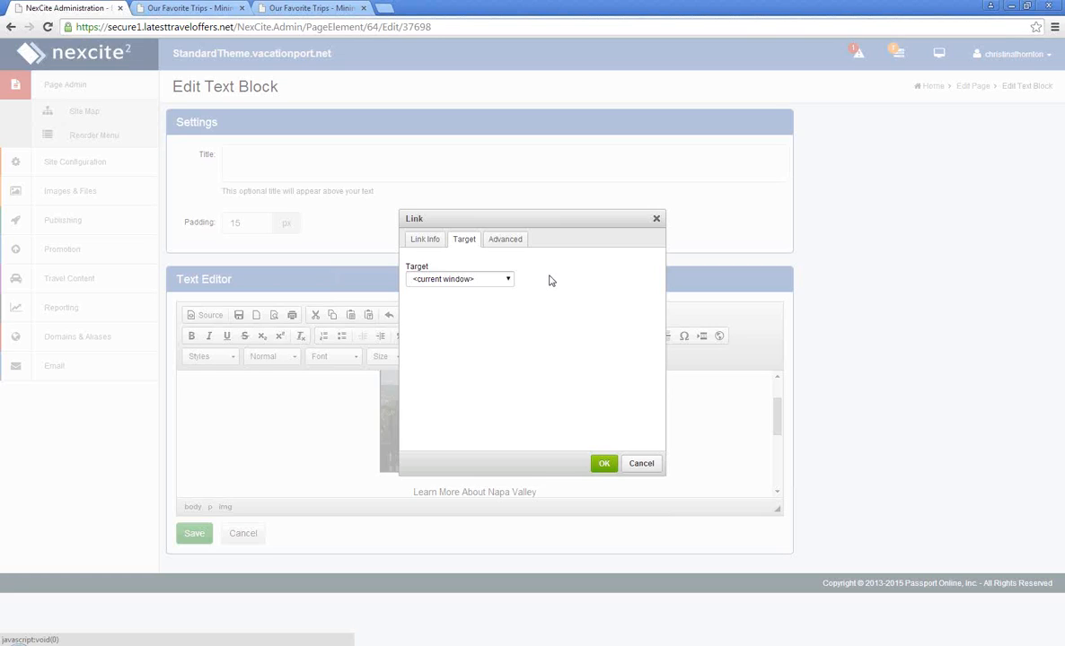
pyautogui.click(409, 277)
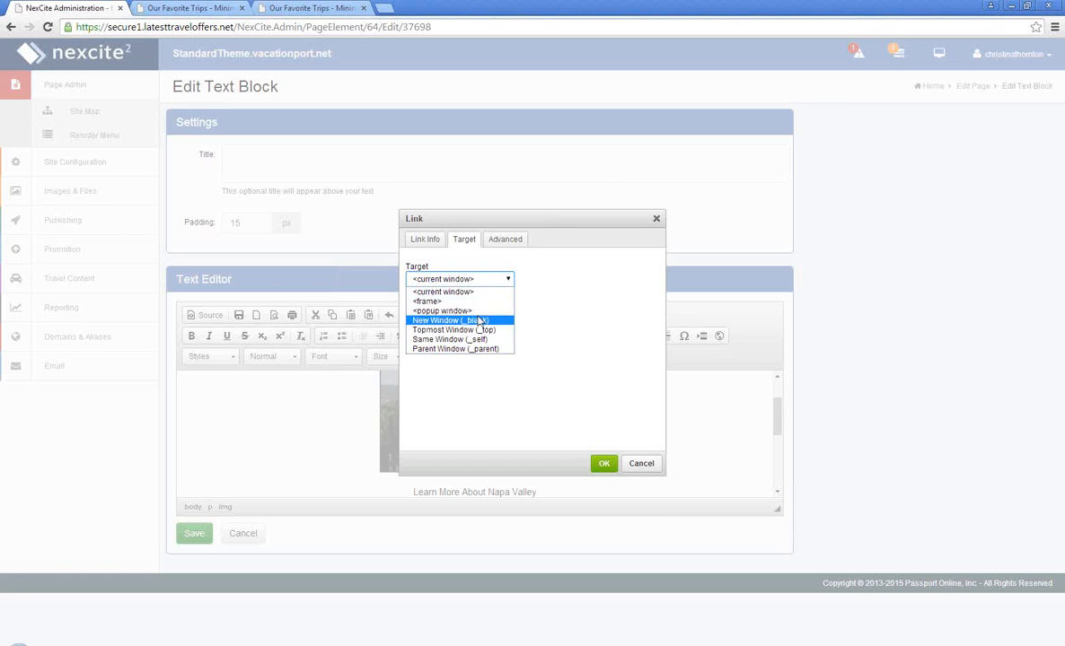
pyautogui.click(480, 320)
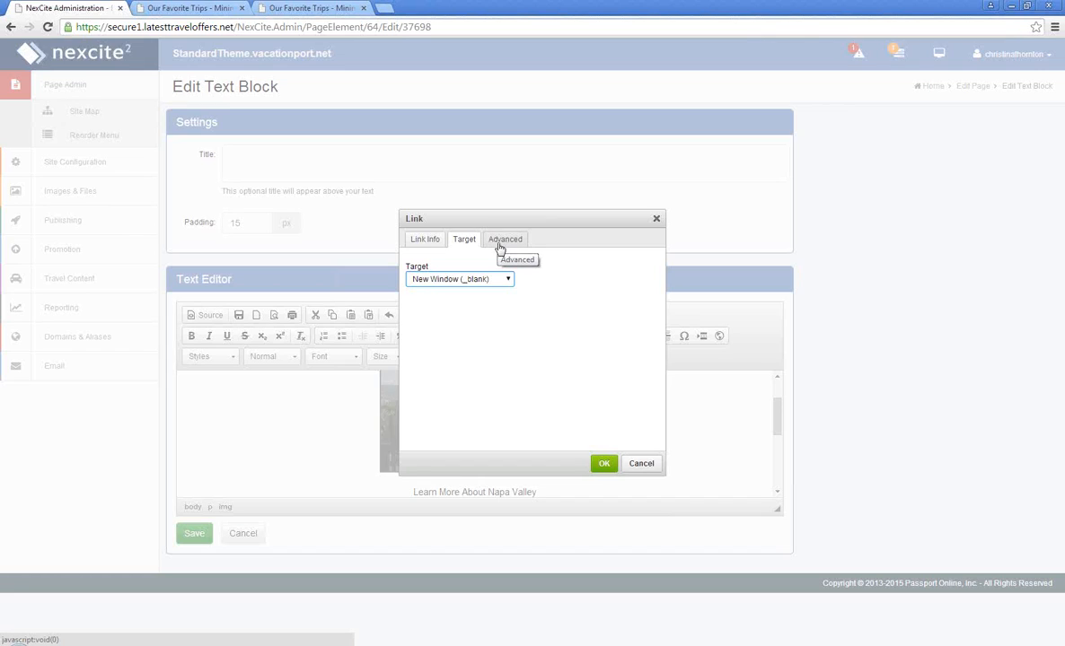
pyautogui.click(603, 465)
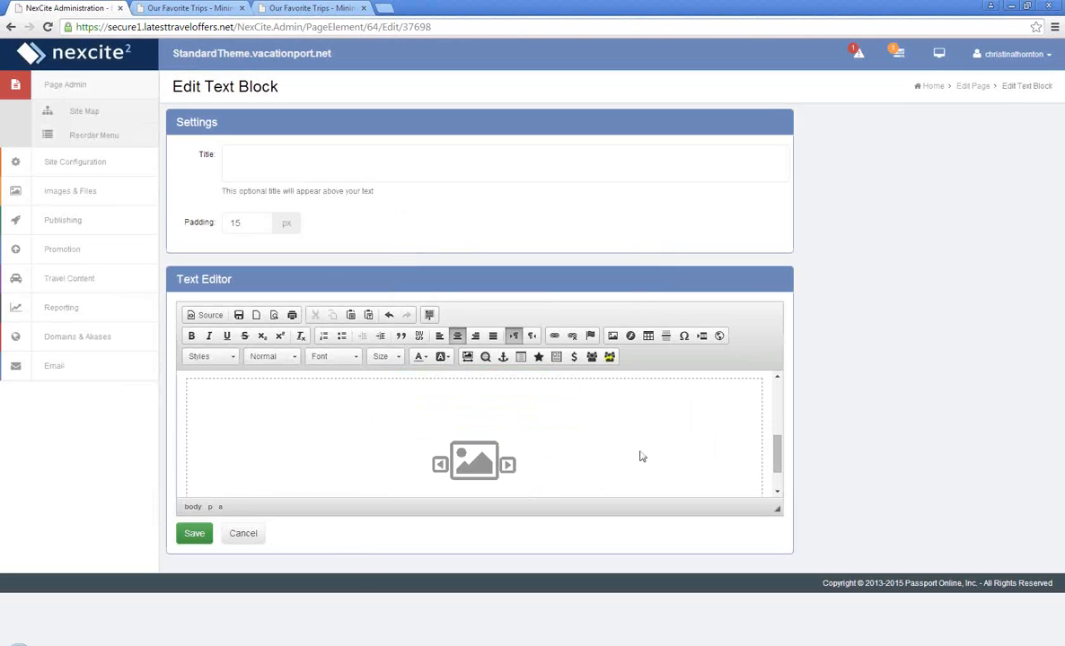
pyautogui.moveTo(548, 492); pyautogui.dragTo(409, 492)
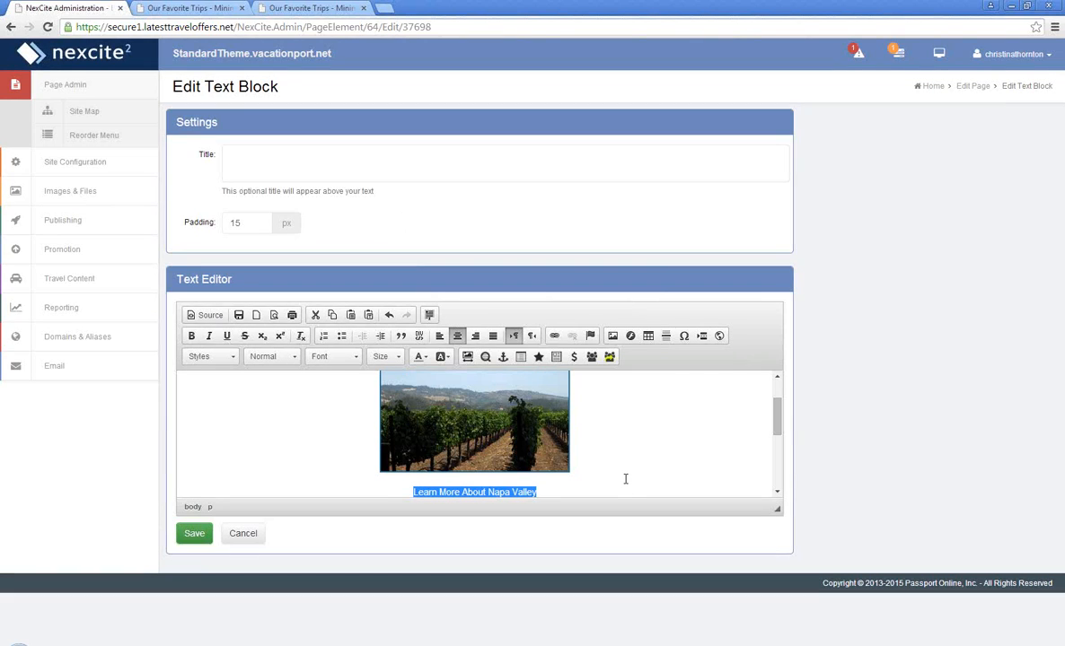
pyautogui.click(547, 492)
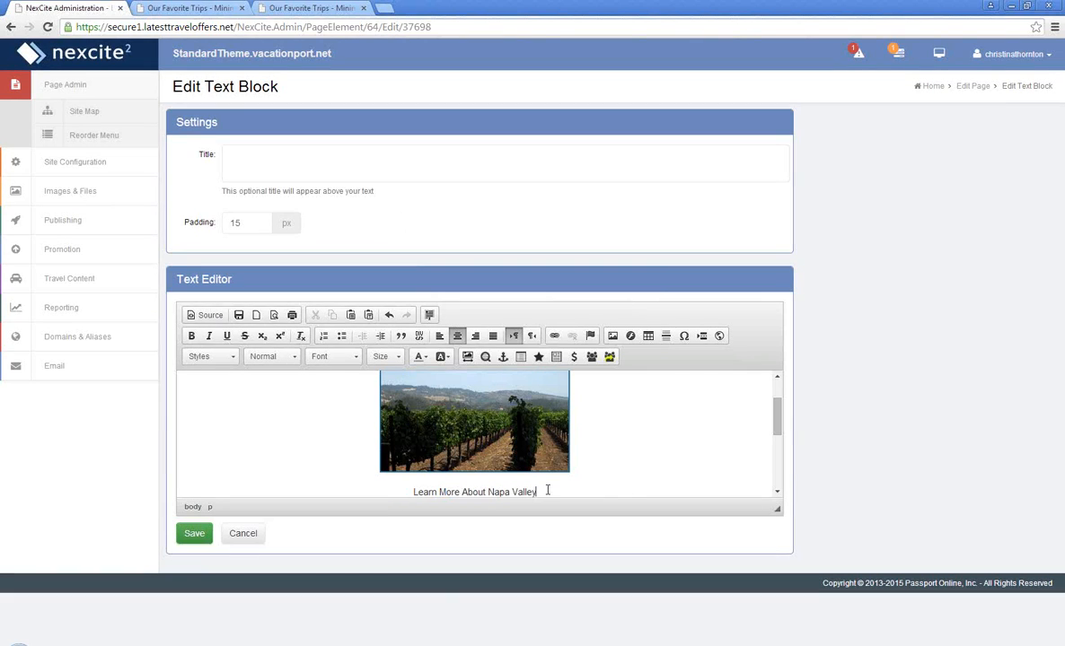
pyautogui.moveTo(547, 492); pyautogui.dragTo(399, 506)
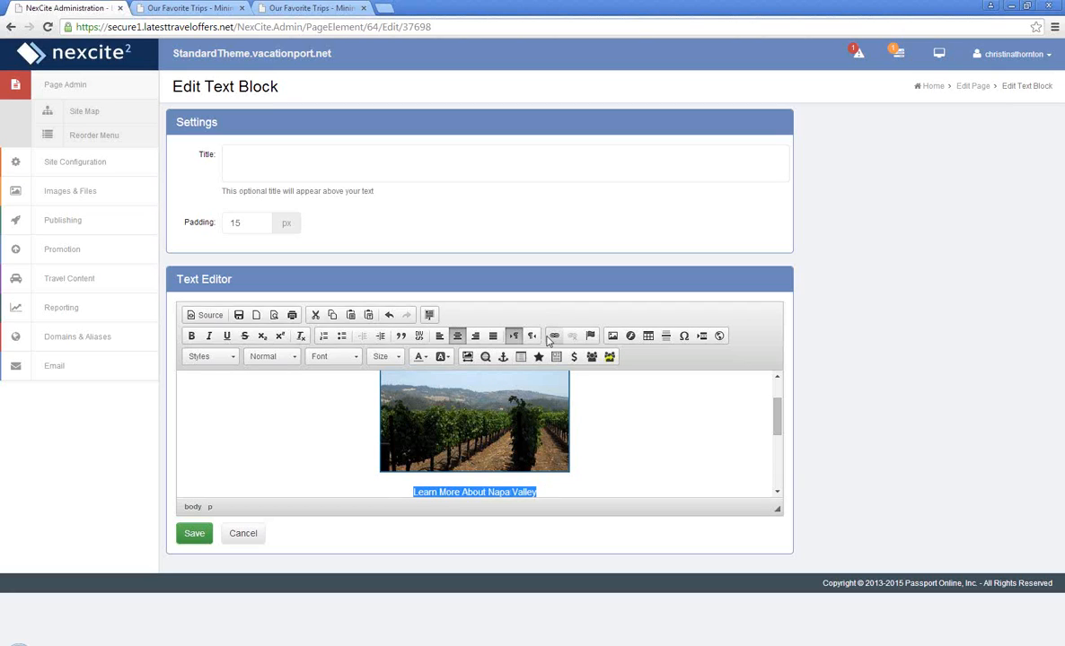
pyautogui.click(553, 338)
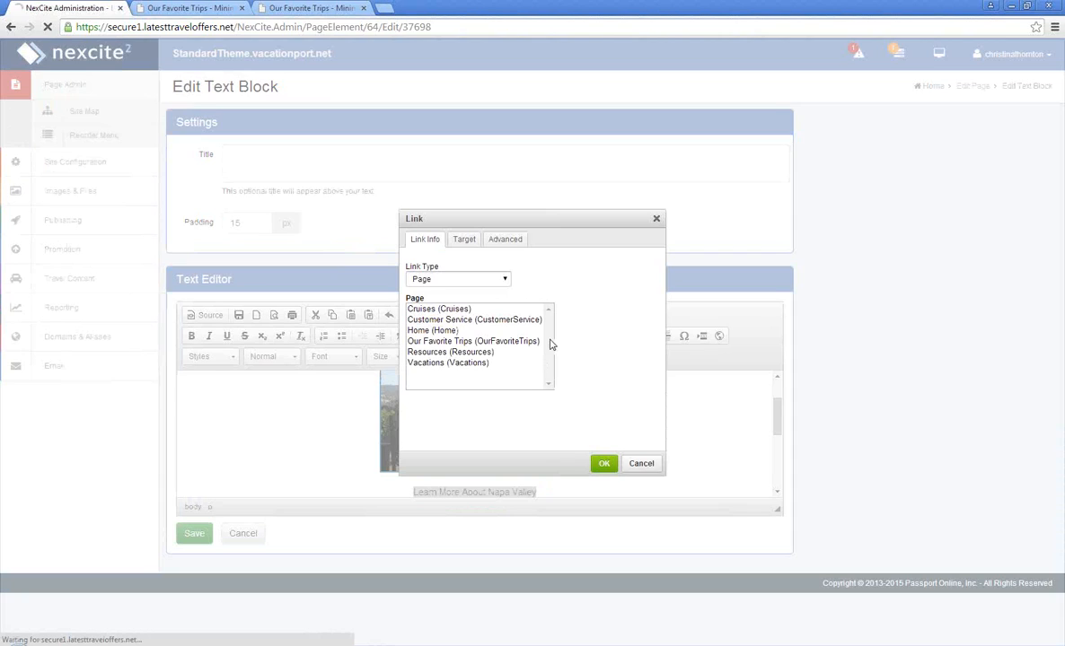
pyautogui.click(473, 282)
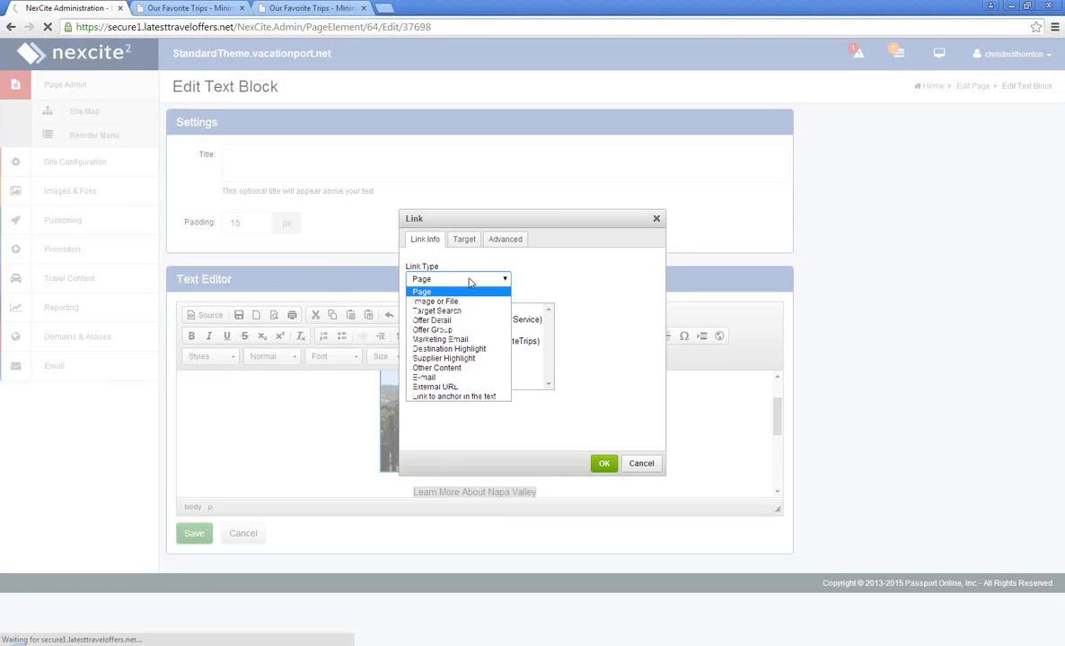
pyautogui.click(449, 388)
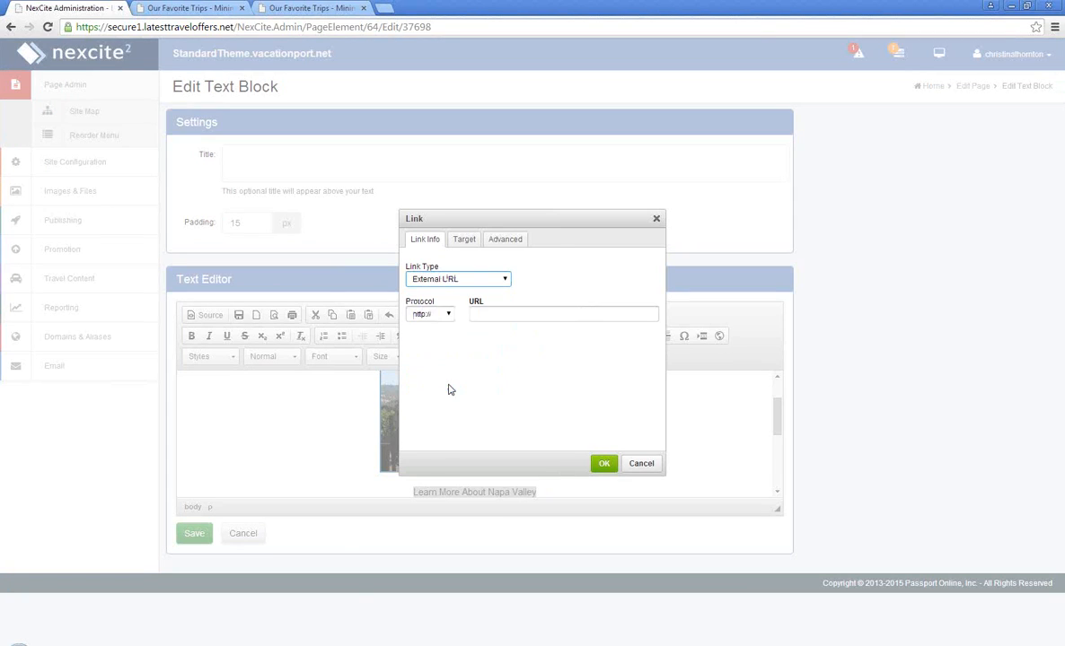
pyautogui.click(552, 316)
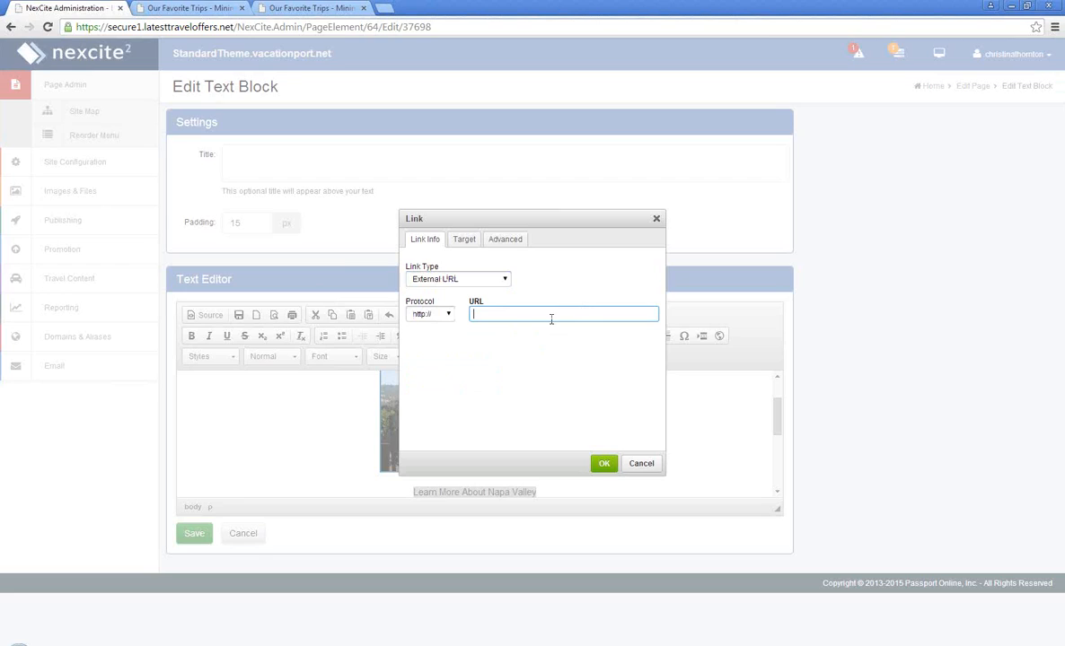
pyautogui.write('www.napavalley.com')
# - Set the caption link's target to New Window (_blank) and apply the link
pyautogui.click(465, 239)
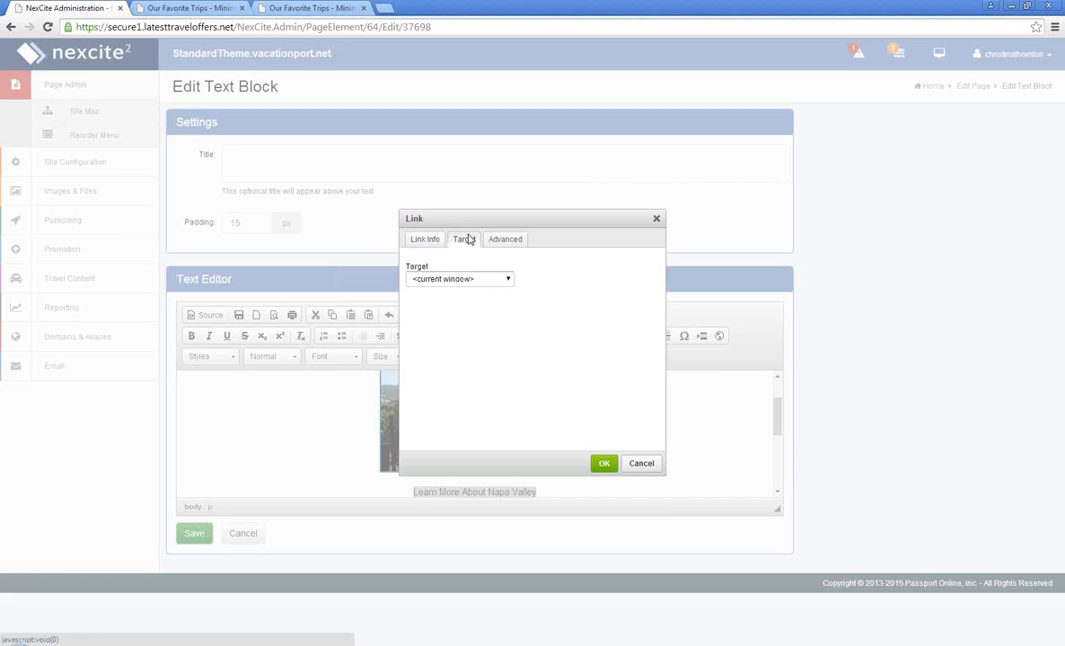
pyautogui.click(506, 283)
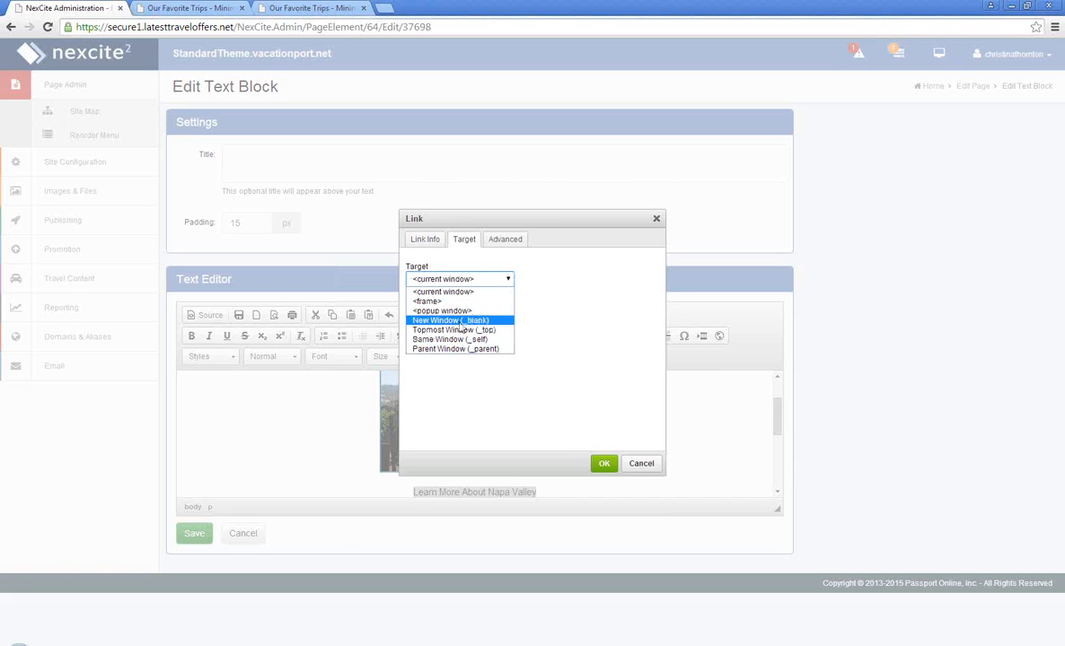
pyautogui.click(453, 313)
pyautogui.click(607, 463)
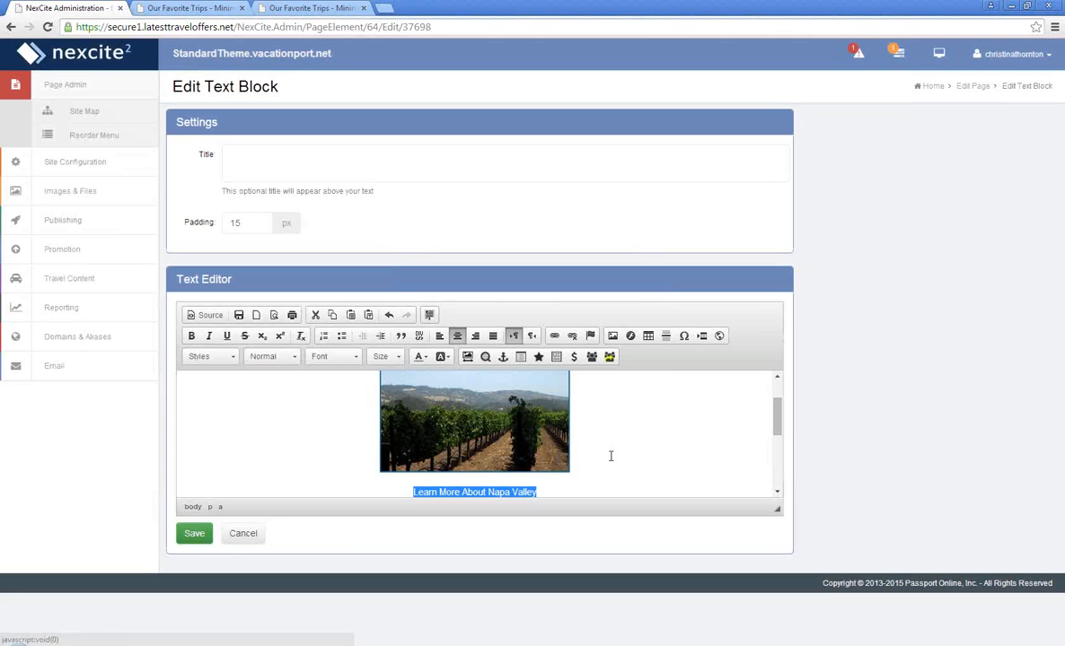
# - Check the linked image and caption in the text editor and save the text block
pyautogui.scroll(-1, 623, 453)
pyautogui.scroll(2, 623, 455)
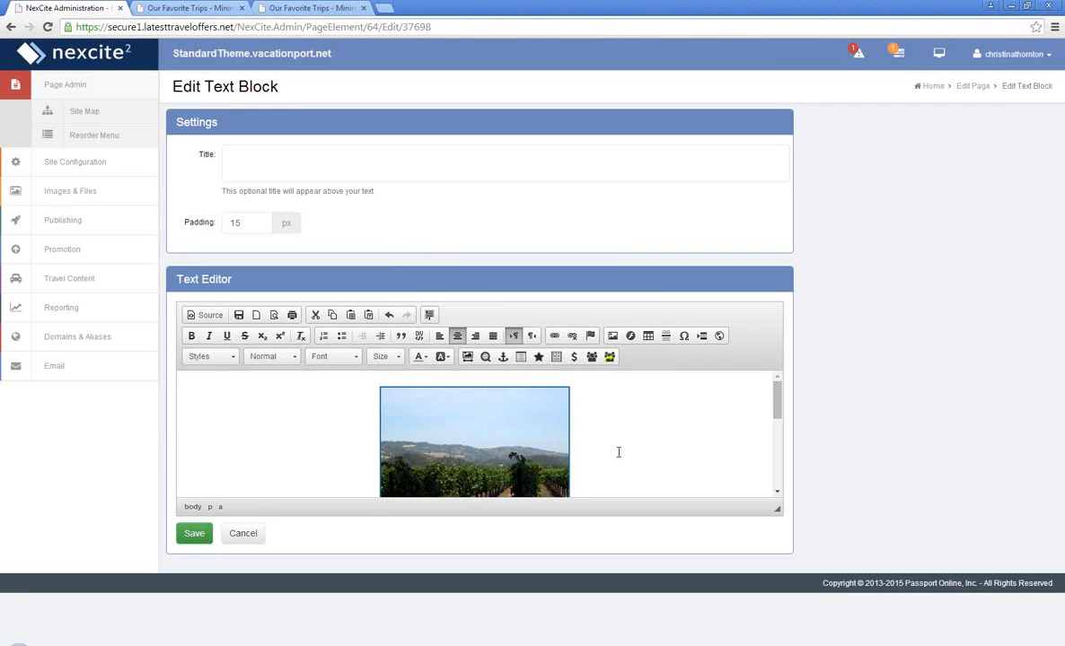
pyautogui.scroll(-1, 617, 452)
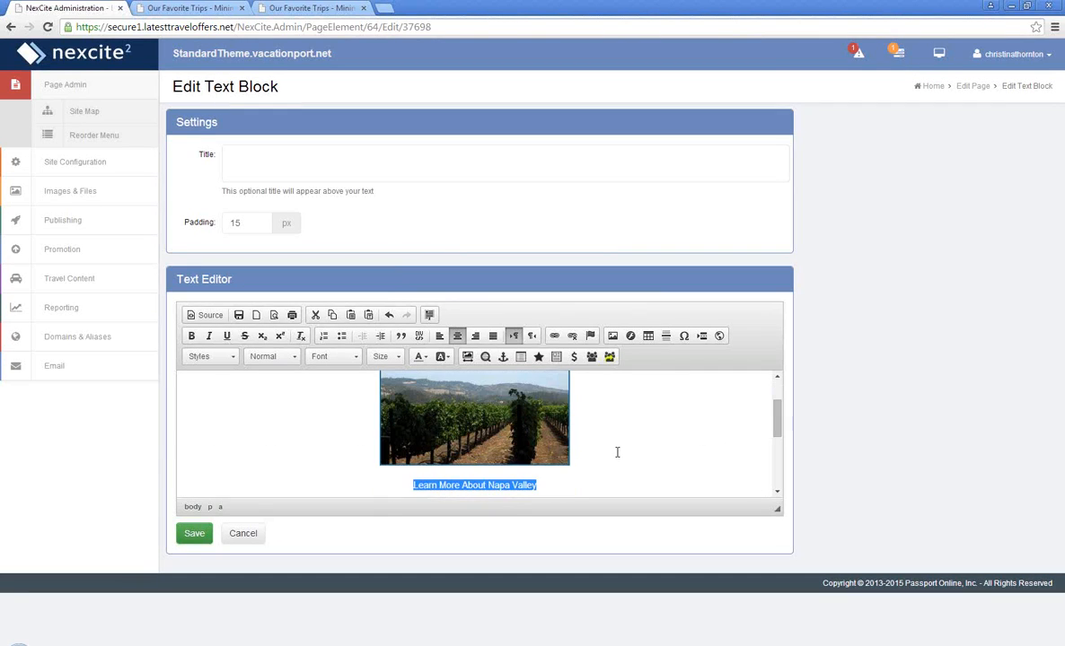
pyautogui.click(186, 535)
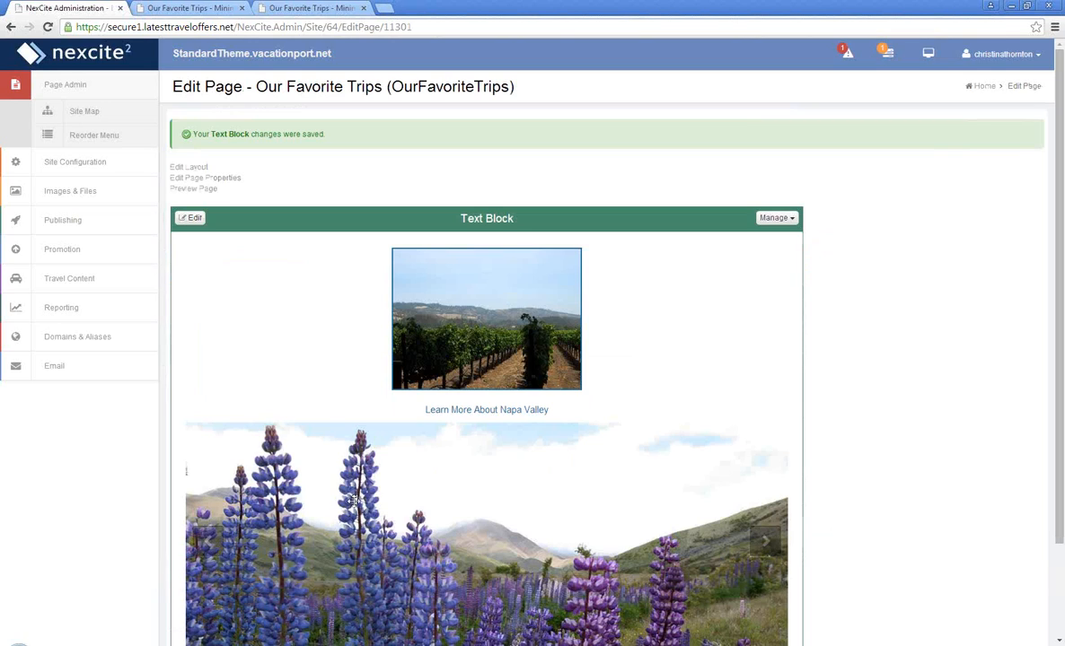
# - Preview the Our Favorite Trips page and test the links on the vineyard image and its caption
pyautogui.click(198, 189)
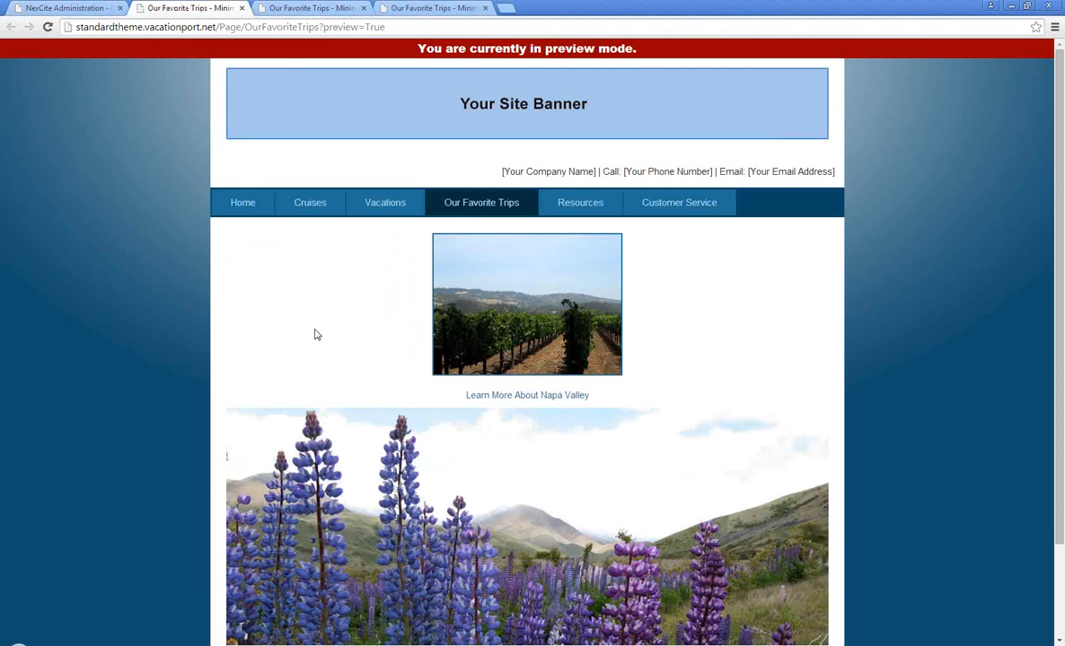
pyautogui.click(512, 360)
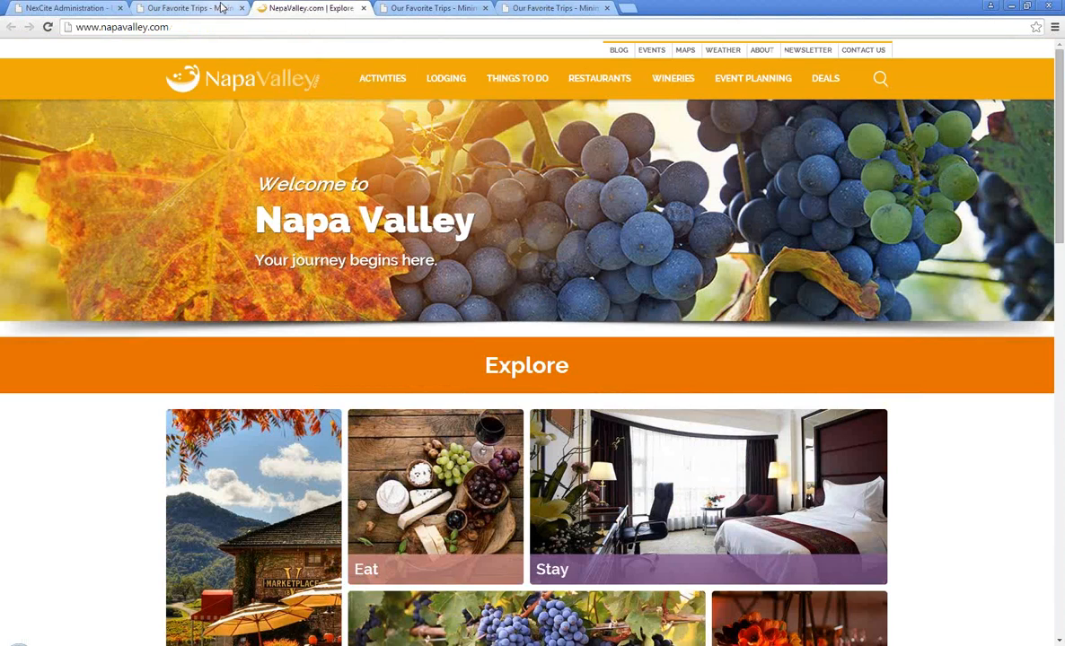
pyautogui.click(220, 8)
pyautogui.click(280, 7)
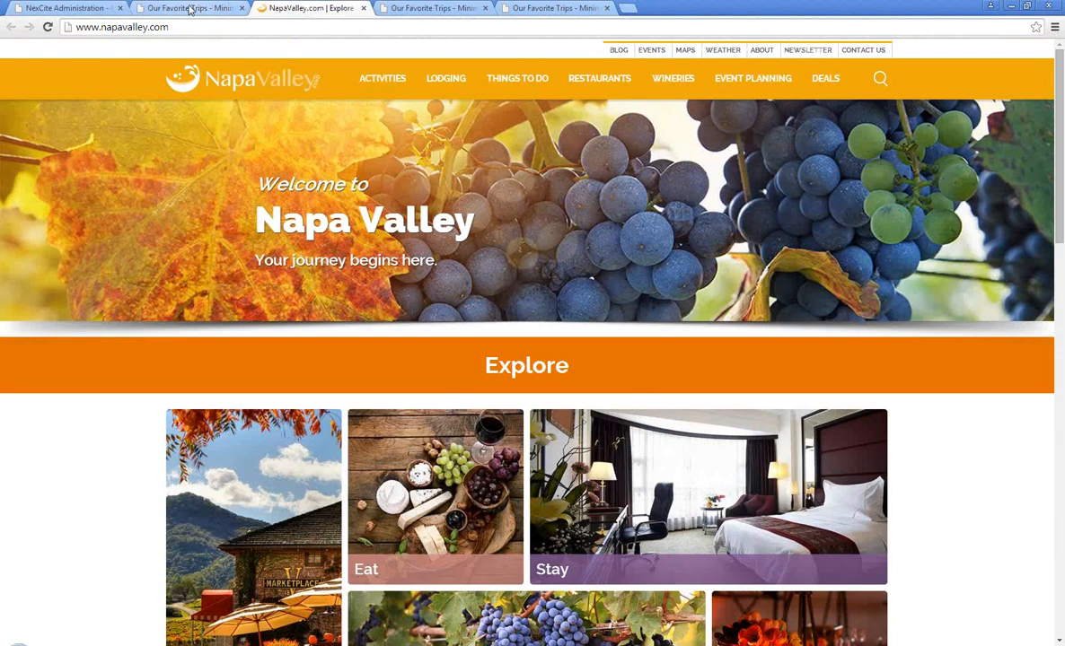
pyautogui.click(192, 7)
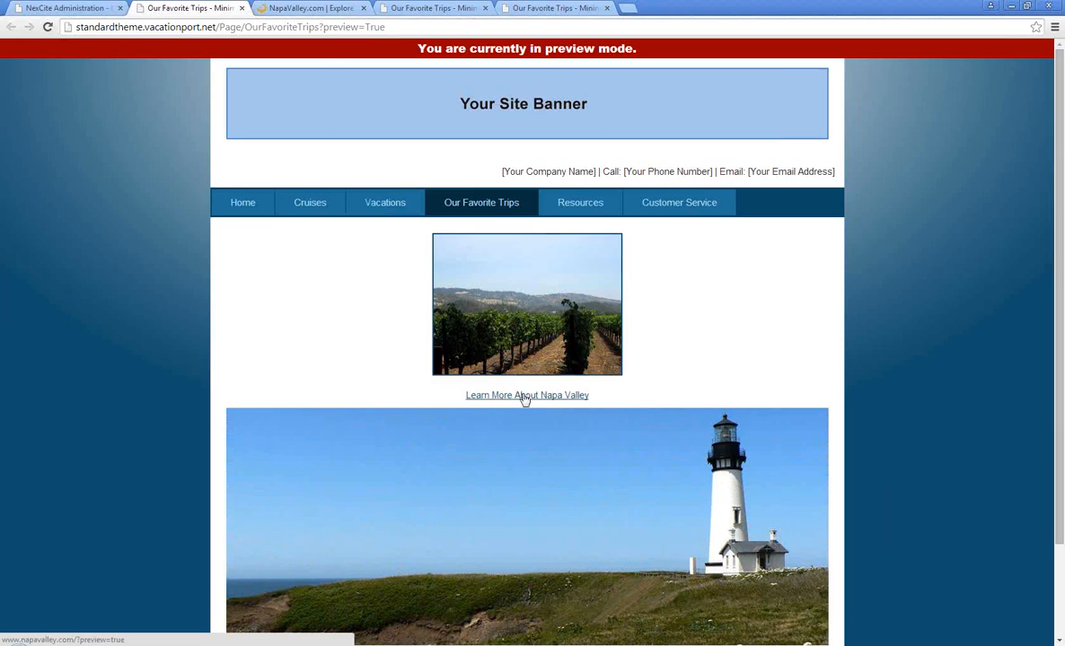
pyautogui.click(525, 396)
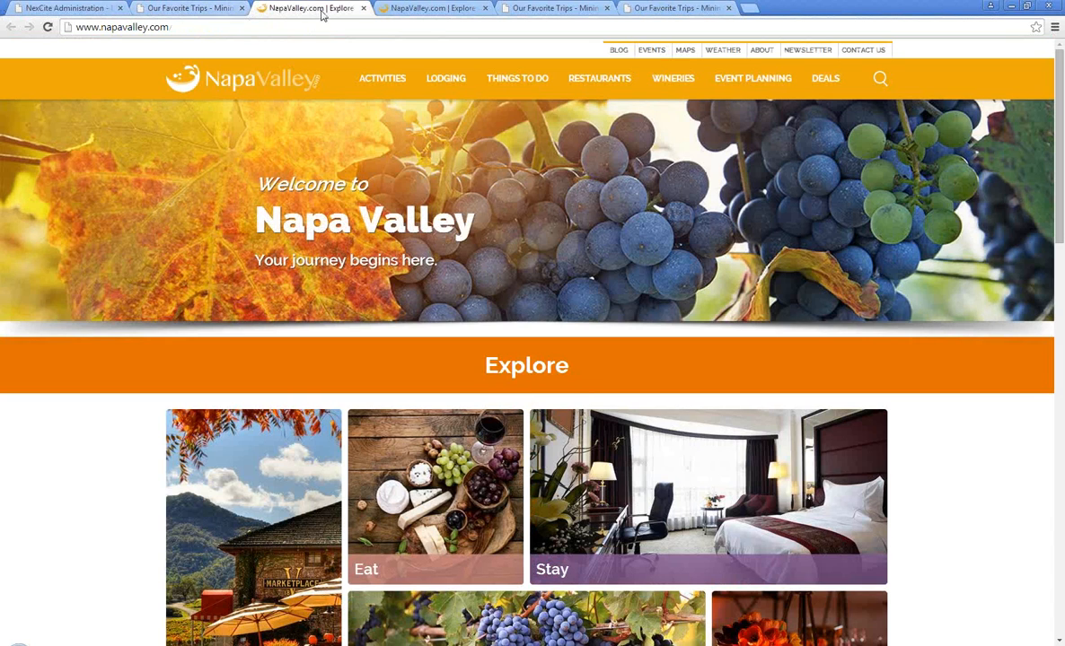
# - Close the Napa Valley site and page preview tabs to return to the site administration
pyautogui.click(362, 8)
pyautogui.click(363, 9)
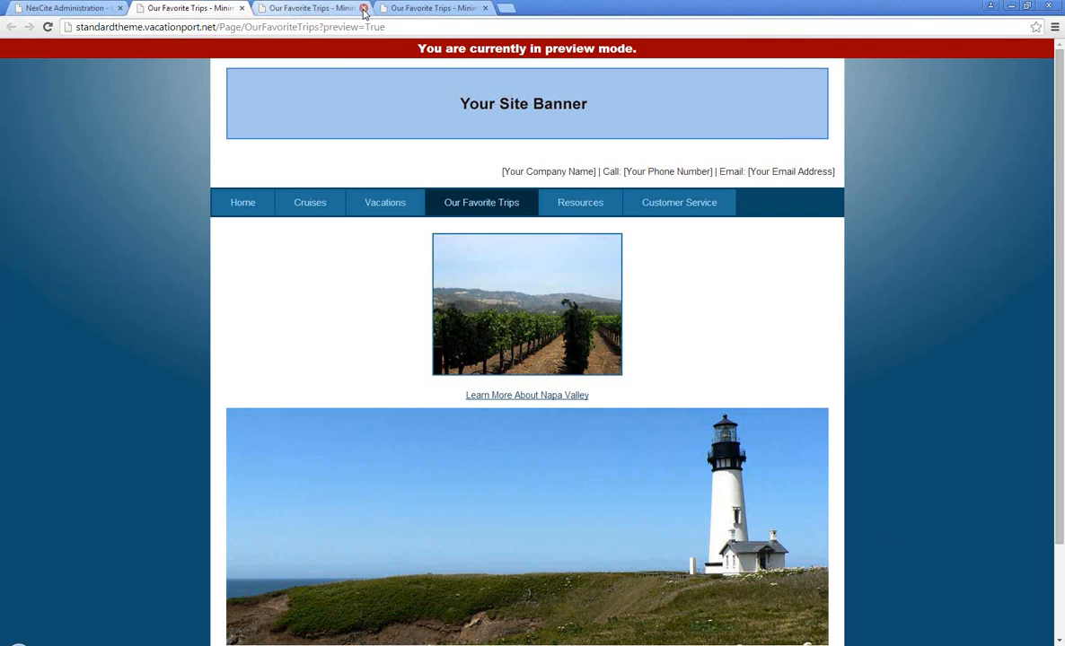
pyautogui.click(362, 8)
pyautogui.click(363, 8)
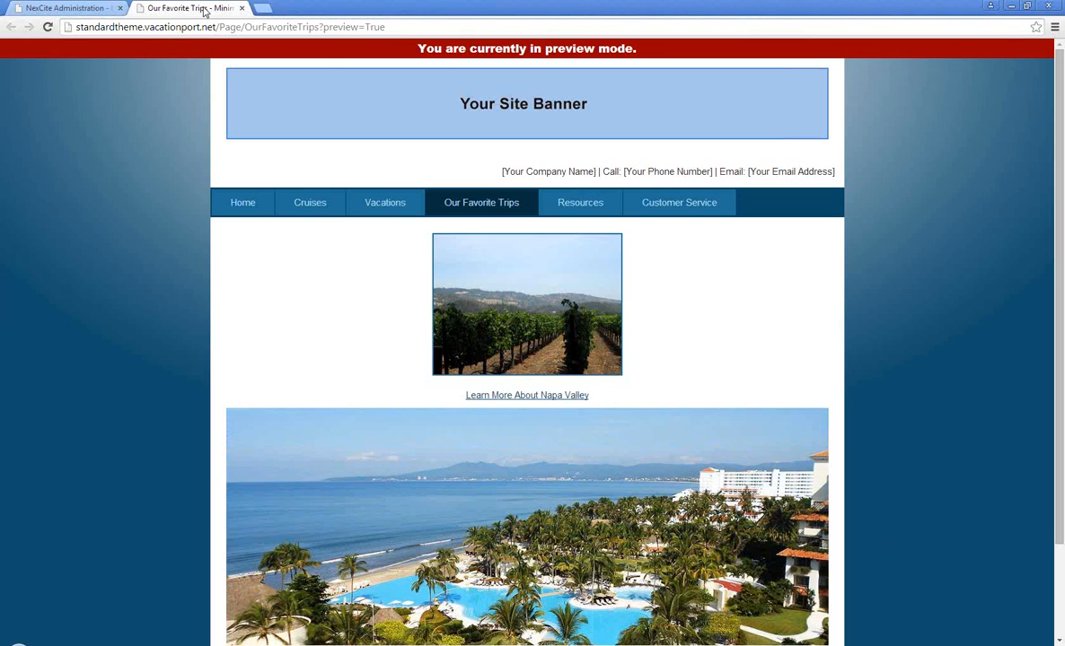
pyautogui.click(241, 8)
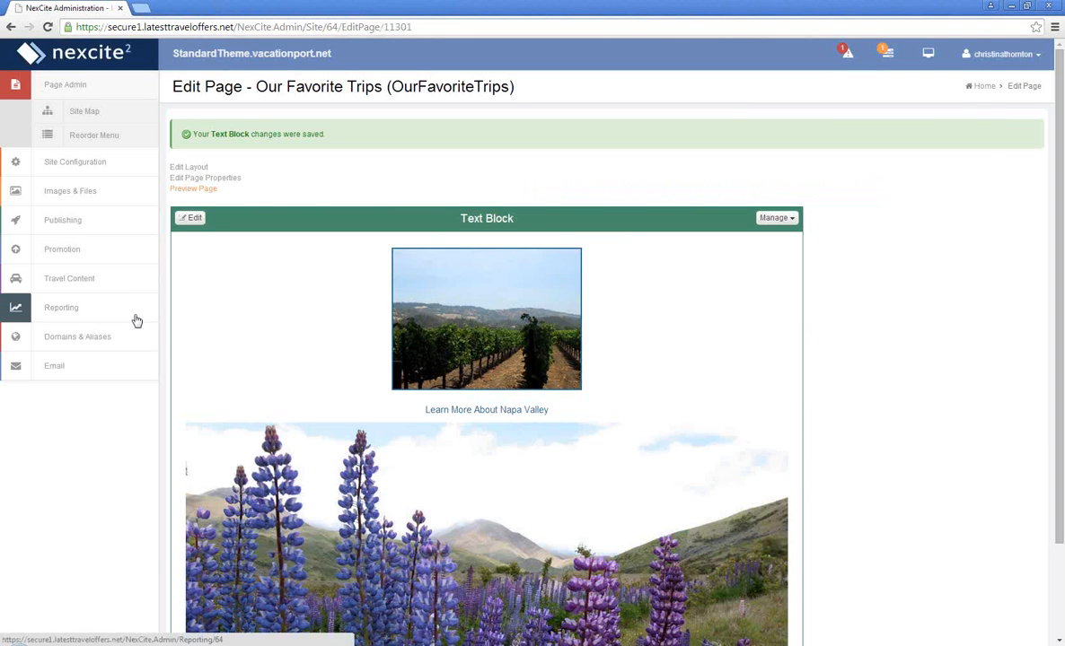